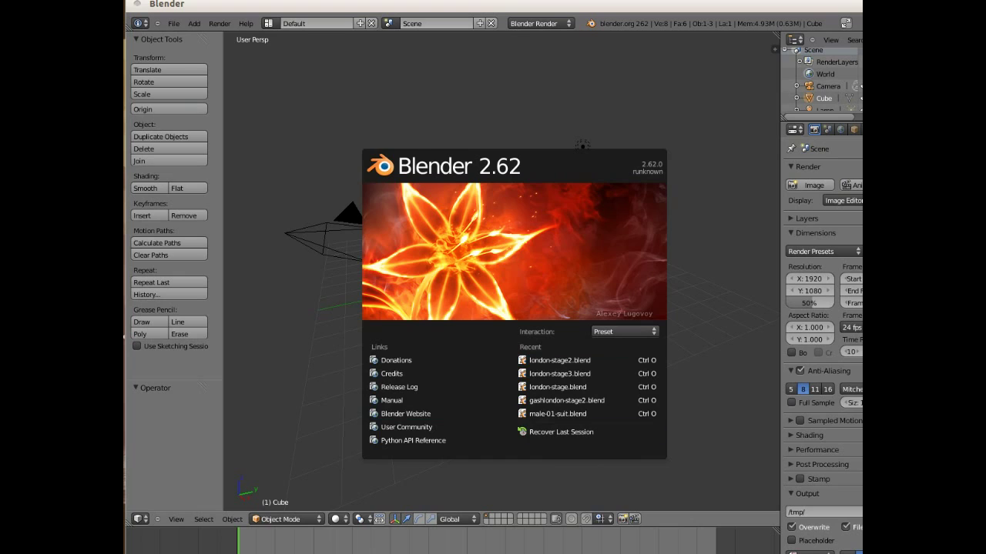
Step: Dismiss the splash screen and delete the default cube
key("Escape")
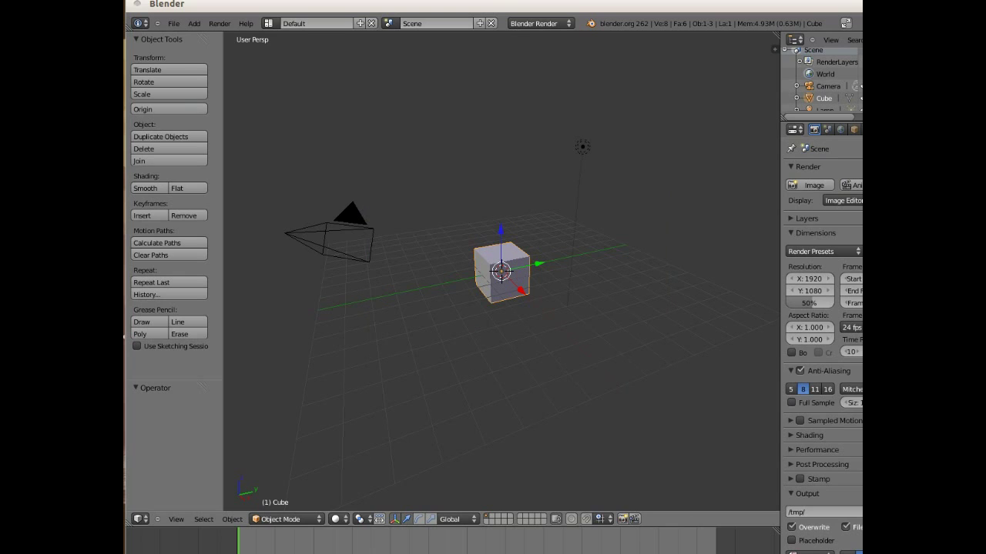
key("x")
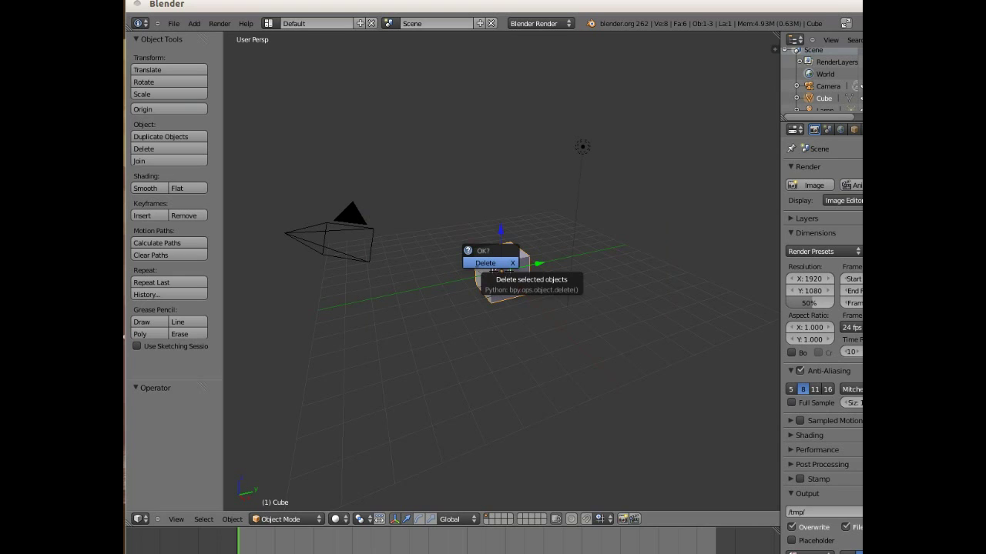
left_click(493, 267)
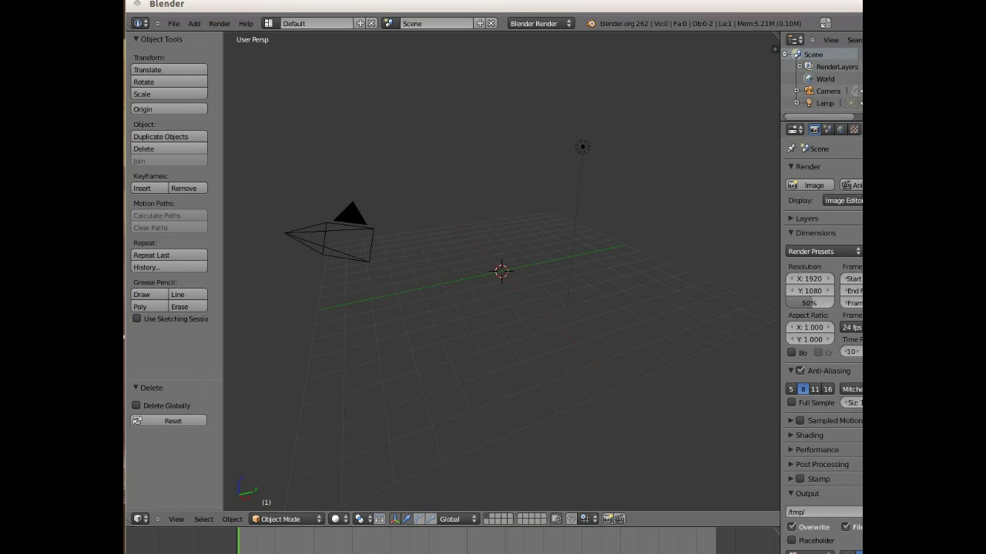
Step: Append the Cube object from typhoon.blend in the Desktop's 3d folder and move it about -18.9 units along Y
left_click(195, 23)
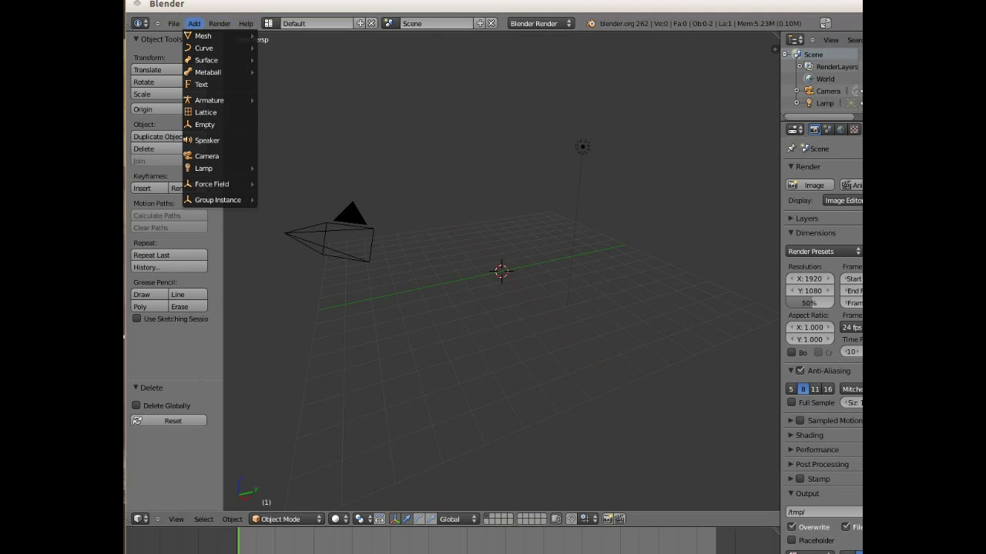
mouse_move(202, 36)
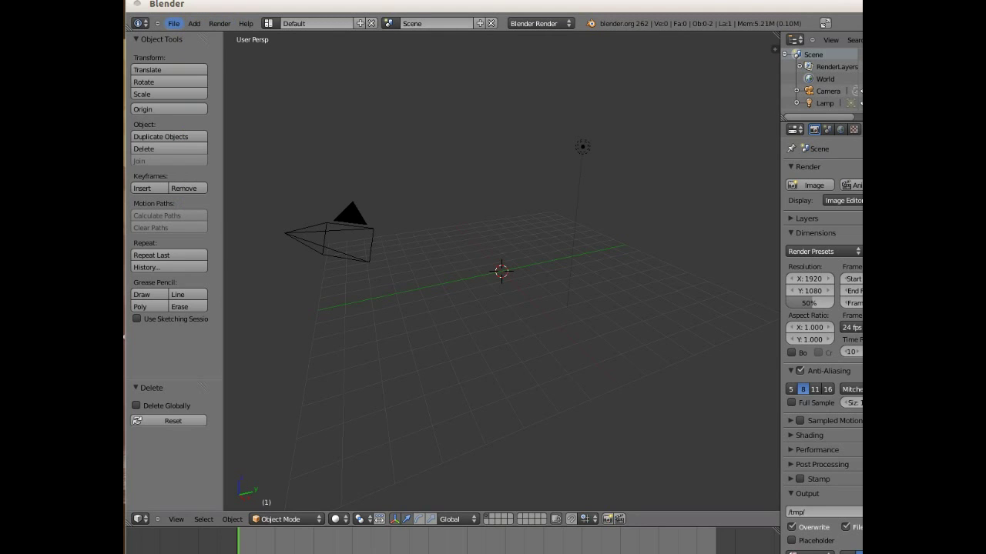
left_click(173, 23)
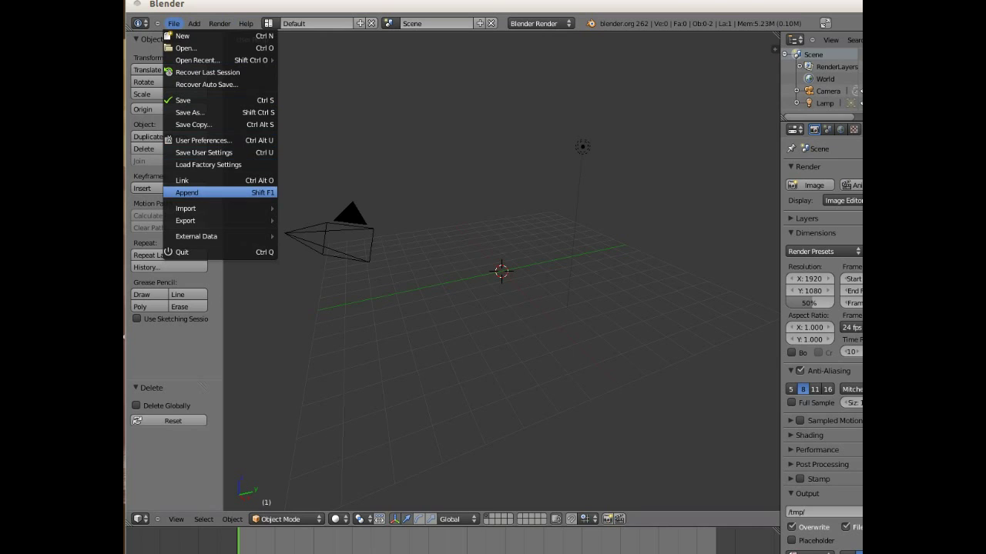
left_click(186, 192)
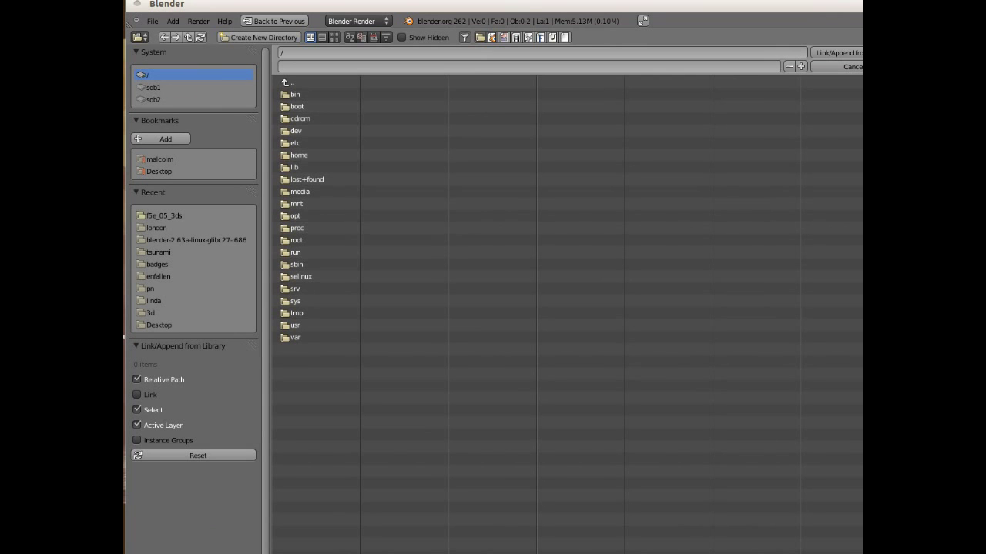
left_click(159, 171)
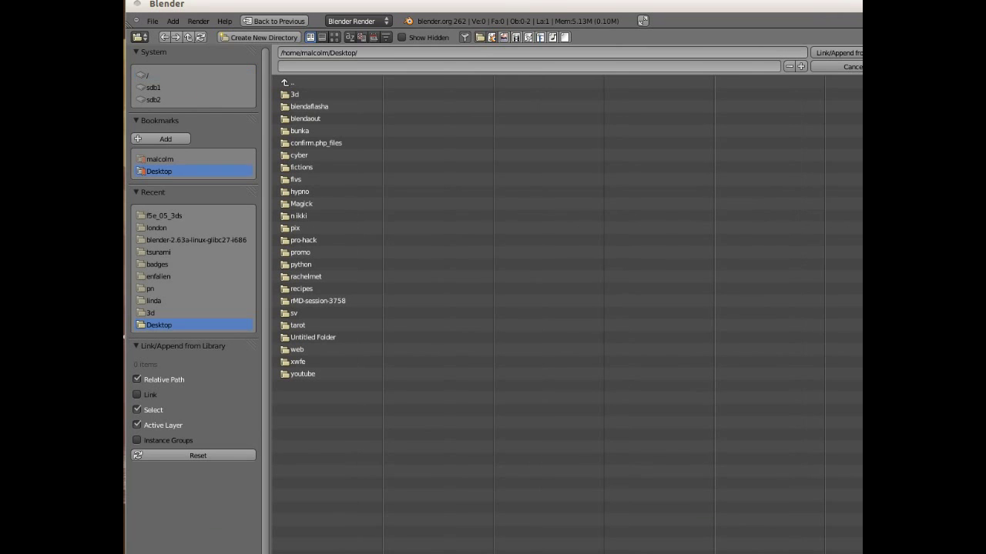
left_click(294, 94)
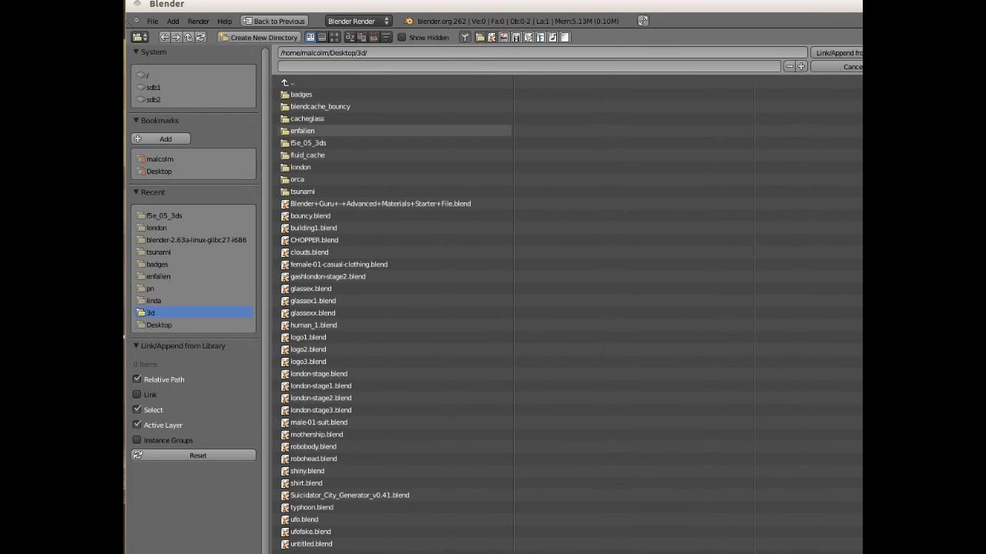
left_click(312, 507)
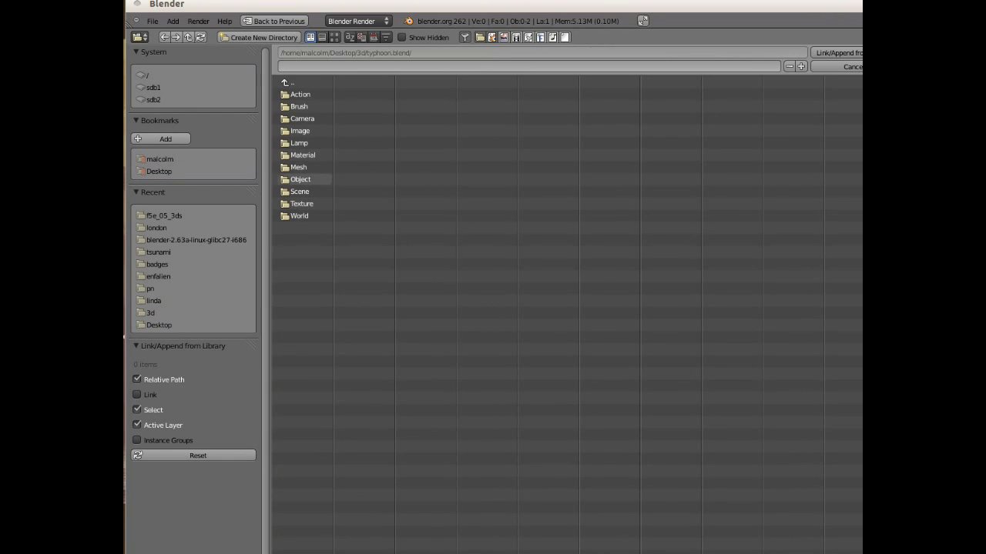
left_click(300, 178)
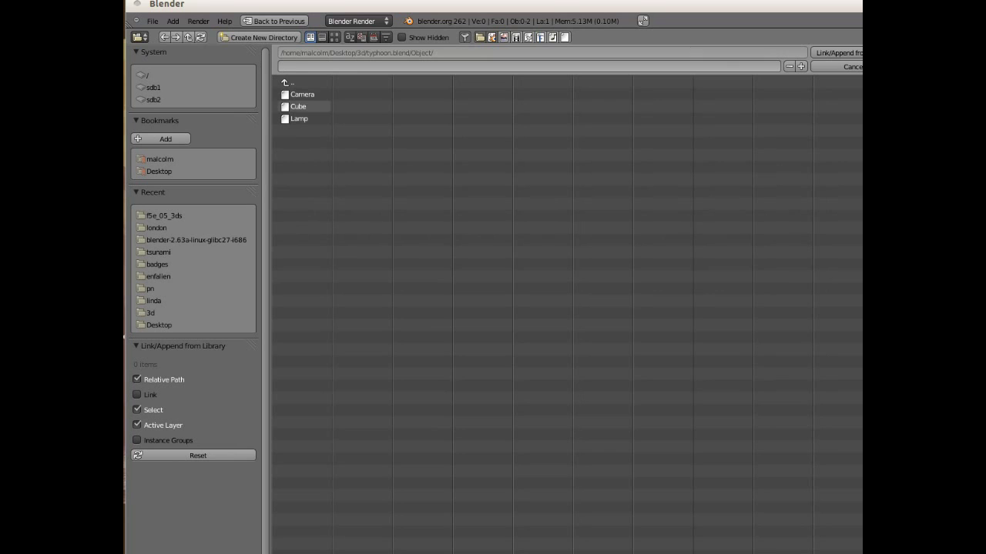
left_click(299, 106)
key("Return")
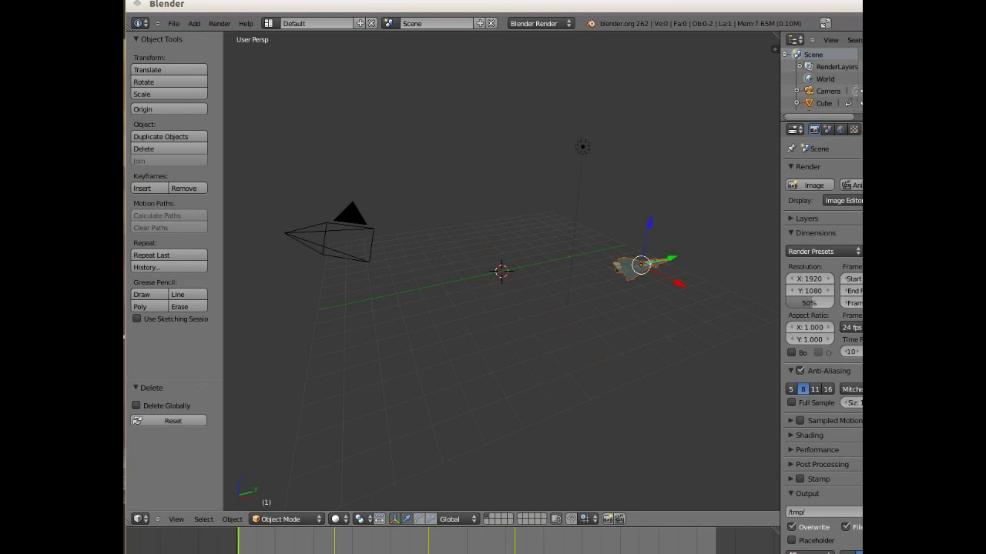
left_click_drag(671, 258, 533, 293)
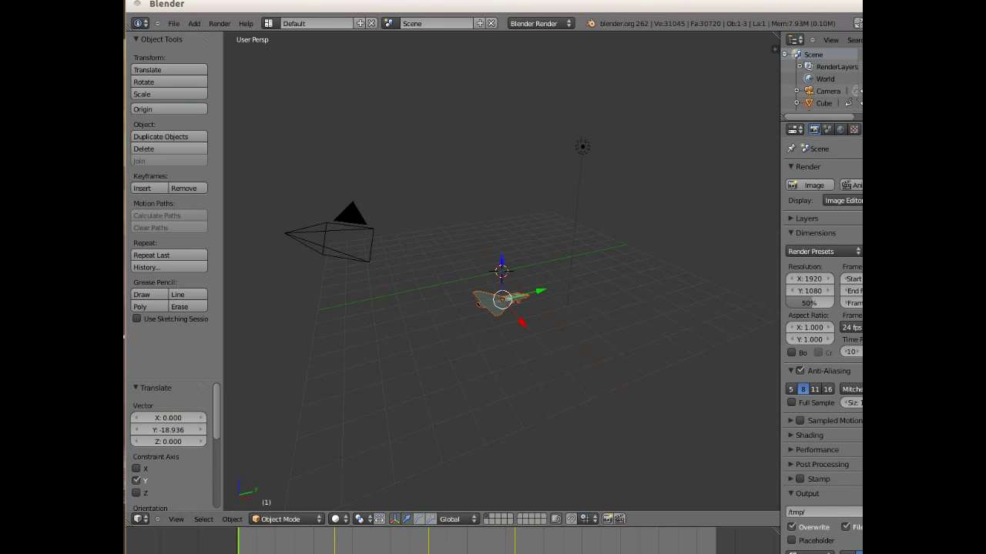
Step: Select the appended jet in the scene and rename the object as efa
left_click_drag(493, 5, 384, 60)
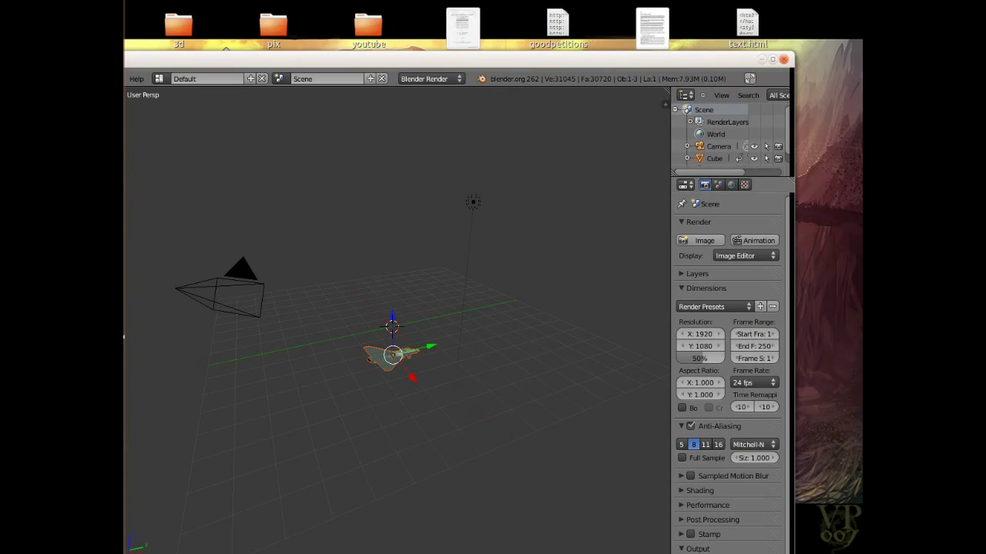
right_click(393, 355)
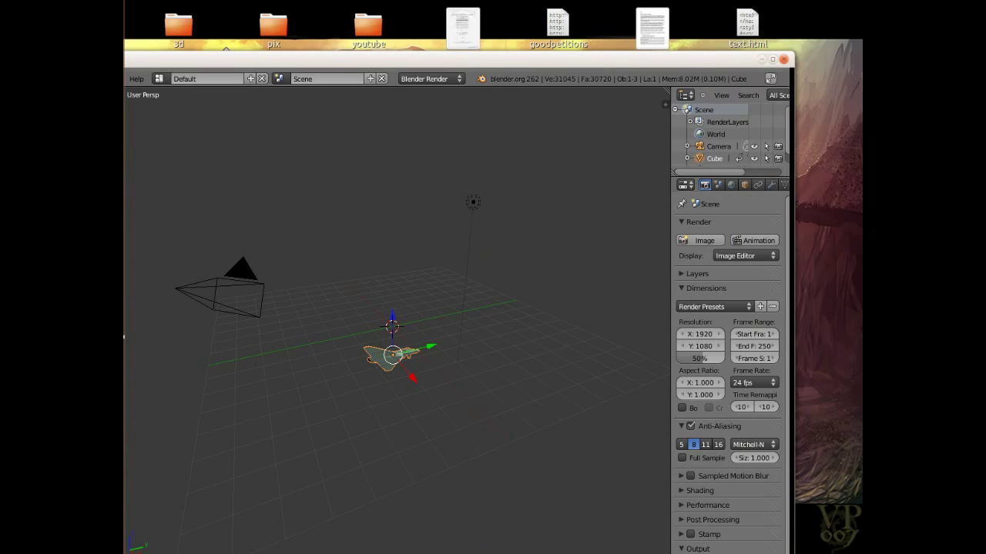
right_click(682, 159)
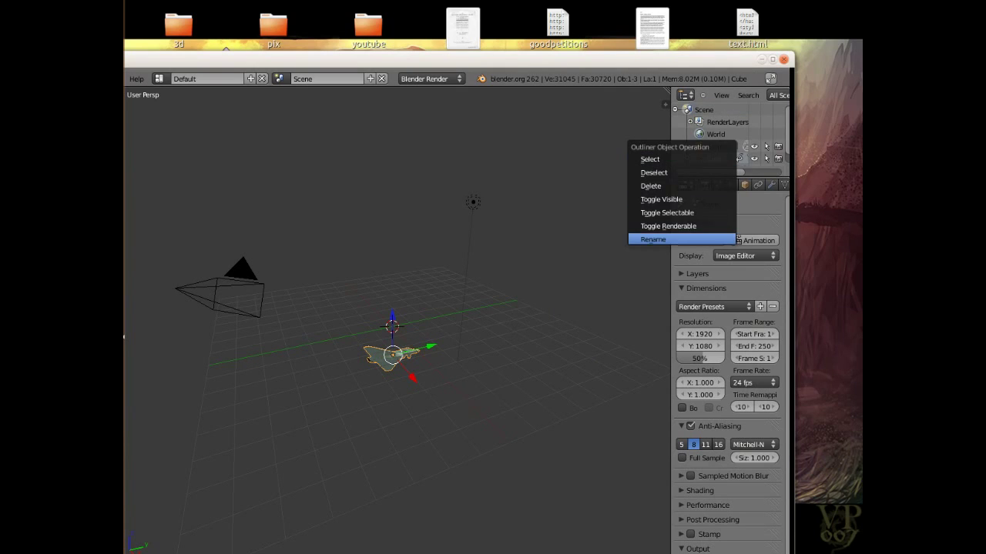
left_click(682, 239)
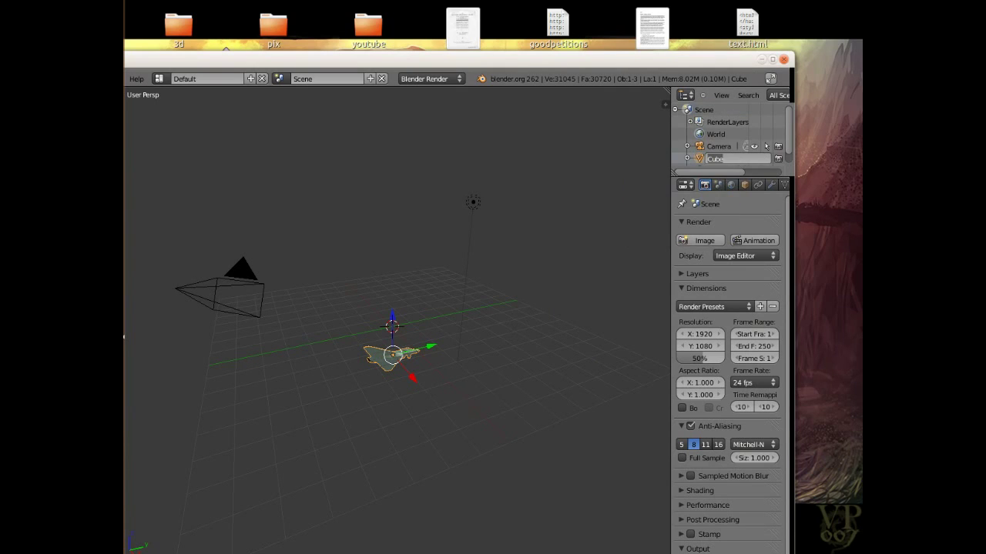
type("efa")
key("Return")
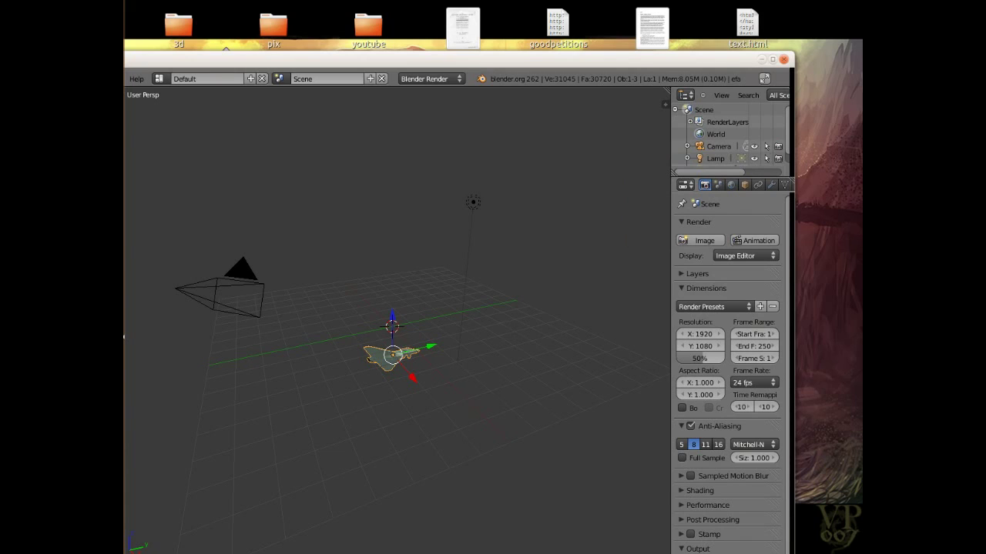
Step: Set the efa jet's rotation to 0° on the X, Y and Z axes
left_click(744, 185)
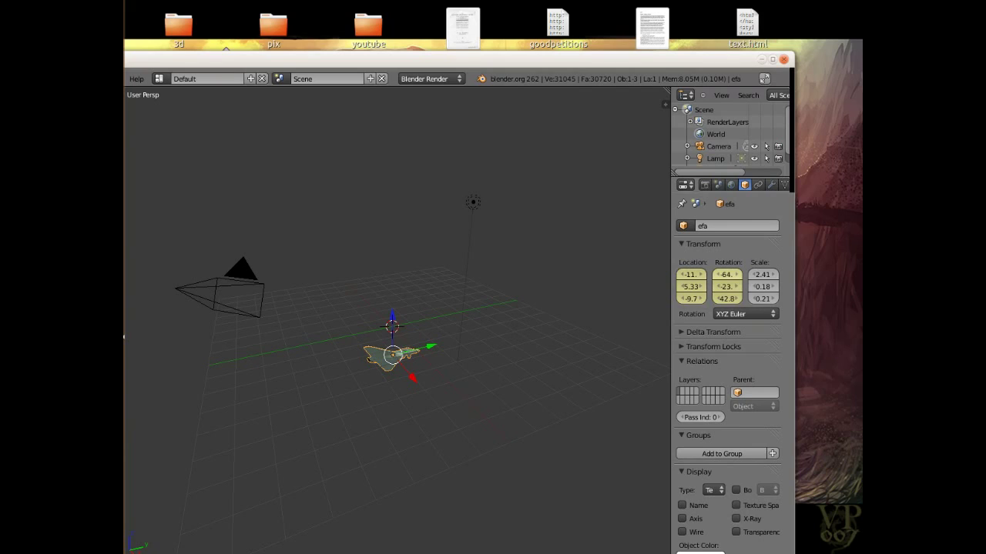
left_click(726, 274)
type("0")
key("Return")
left_click(726, 286)
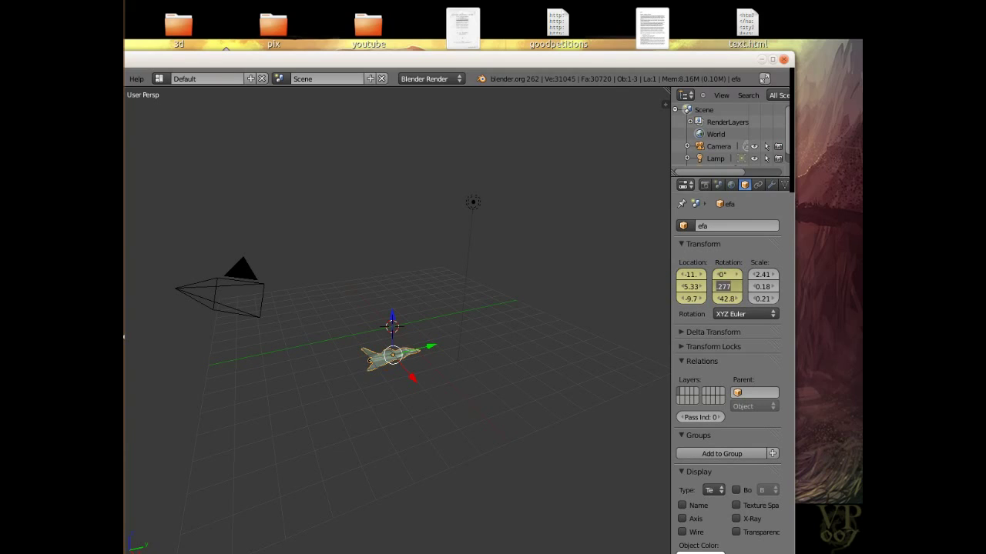
type("0")
key("Return")
left_click(726, 298)
type("0")
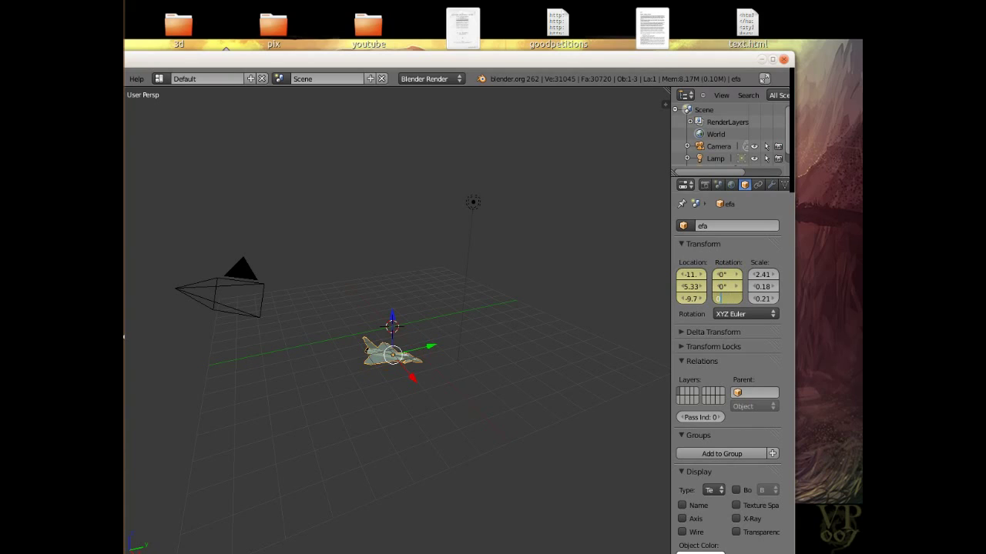
key("Return")
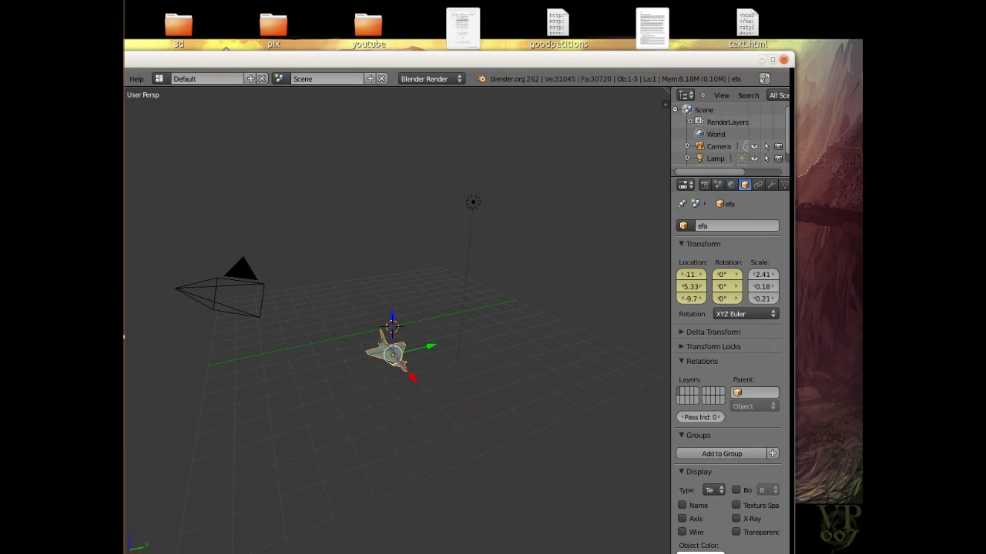
Step: Try to bring the jet towards the grid centre by moving it back along X and about 2.8 units along Y
left_click_drag(413, 378, 392, 353)
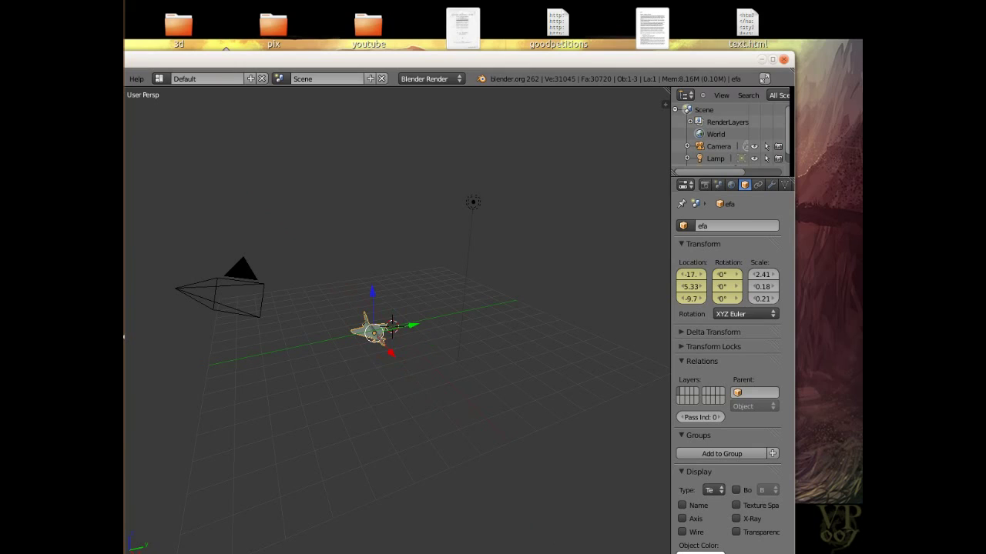
key("g")
key("y")
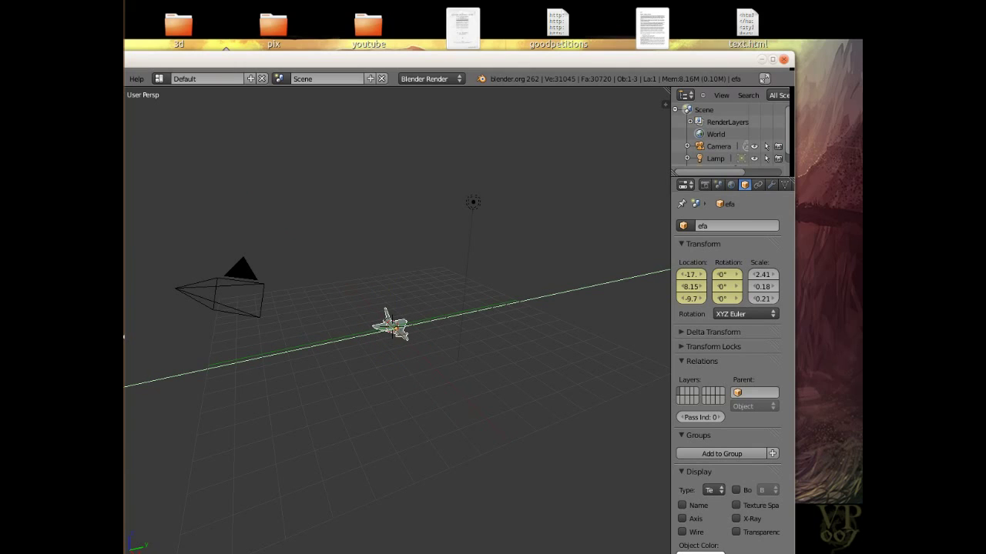
key("Return")
Step: Maximize the program window and snap the efa jet to the 3D cursor at the scene's origin
middle_click_drag(397, 323, 520, 274)
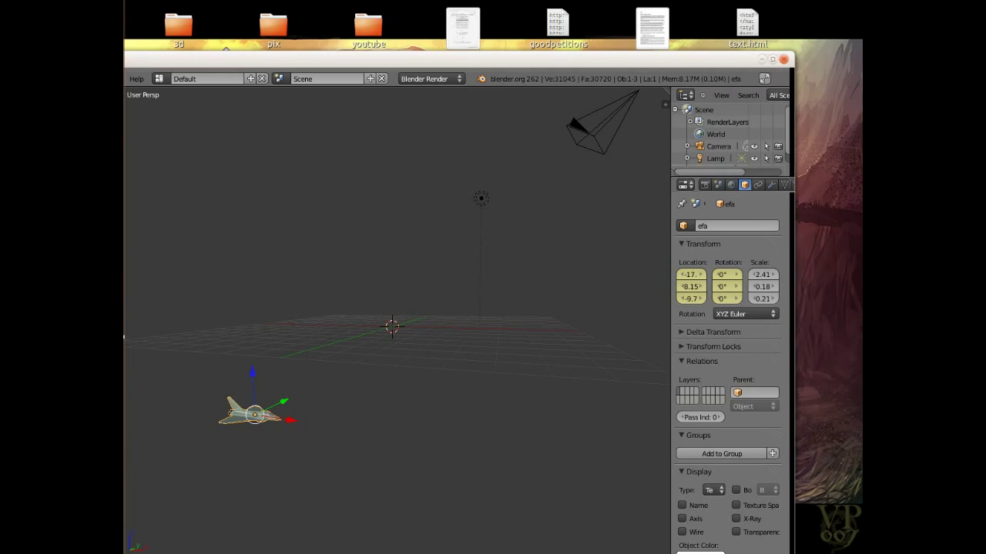
key("alt+F10")
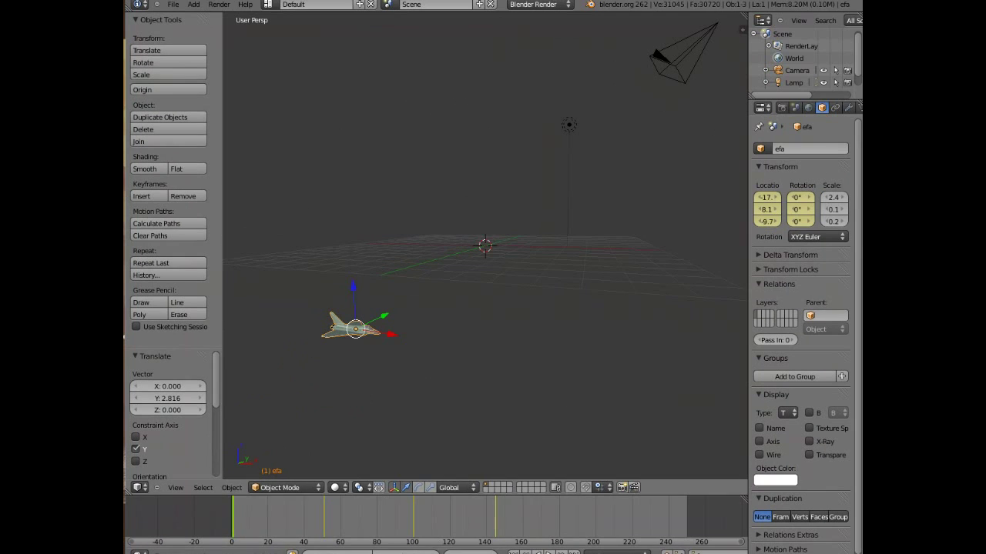
left_click(231, 487)
mouse_move(254, 387)
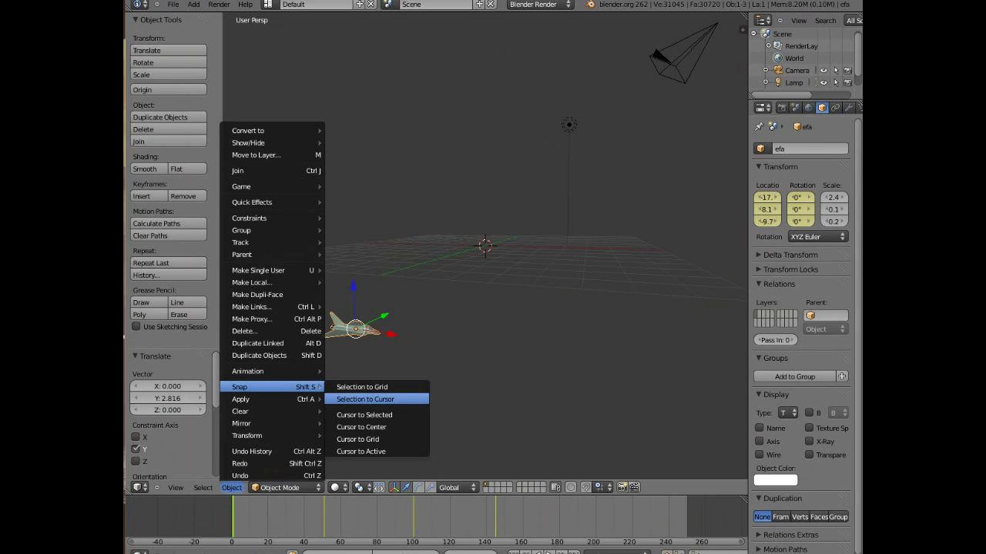
left_click(365, 398)
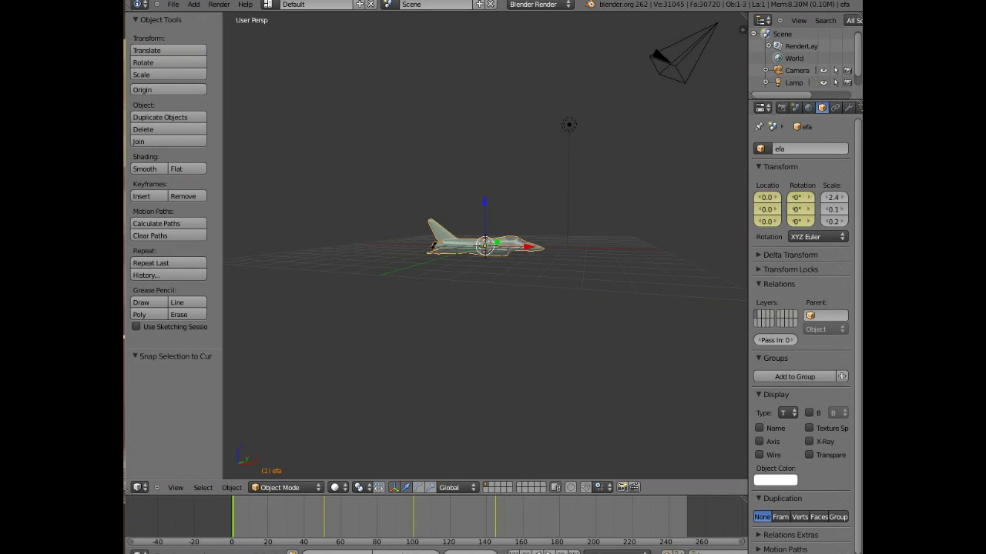
Step: Widen the properties area and open the material settings of the efa jet
scroll(484, 244, "up", 8)
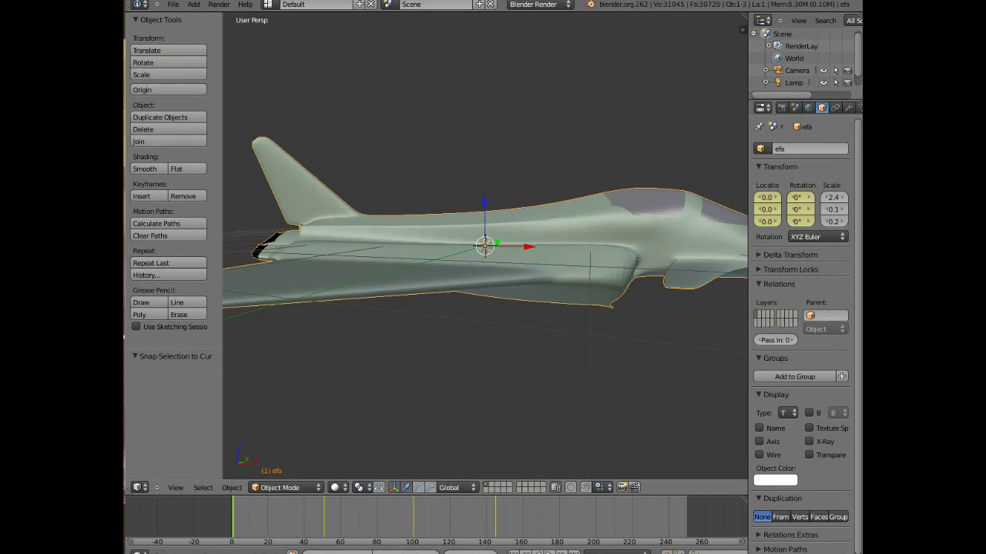
scroll(484, 245, "down", 4)
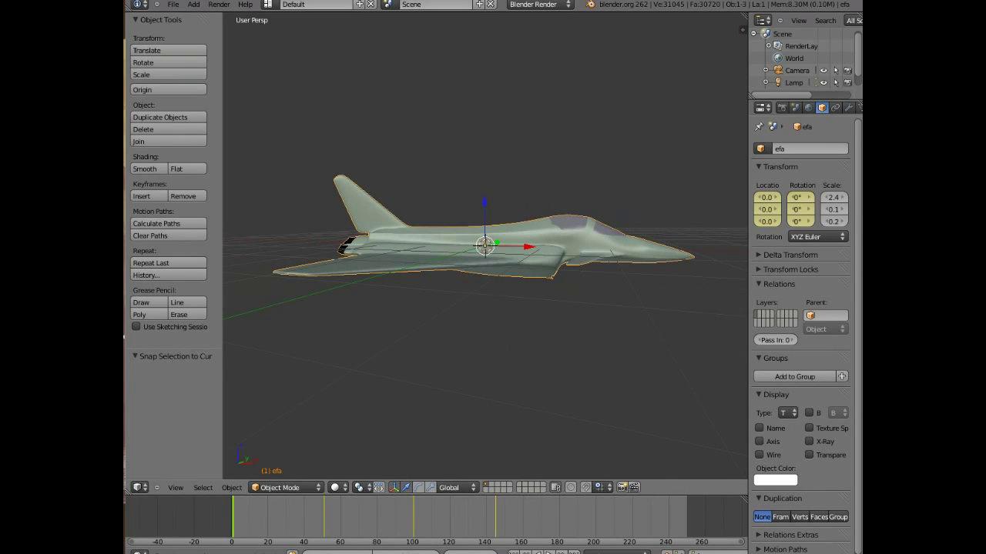
middle_click_drag(484, 245, 597, 366)
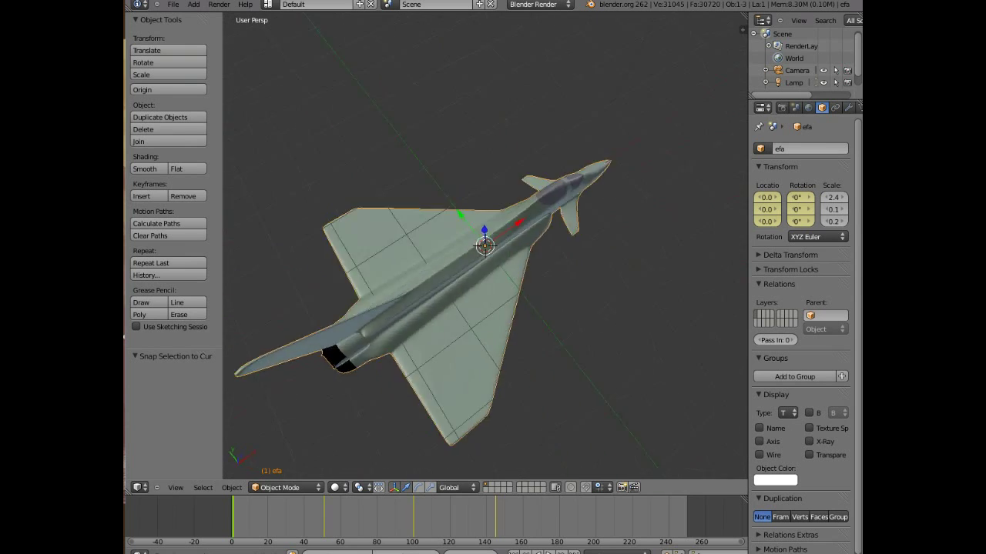
middle_click_drag(527, 366, 624, 250)
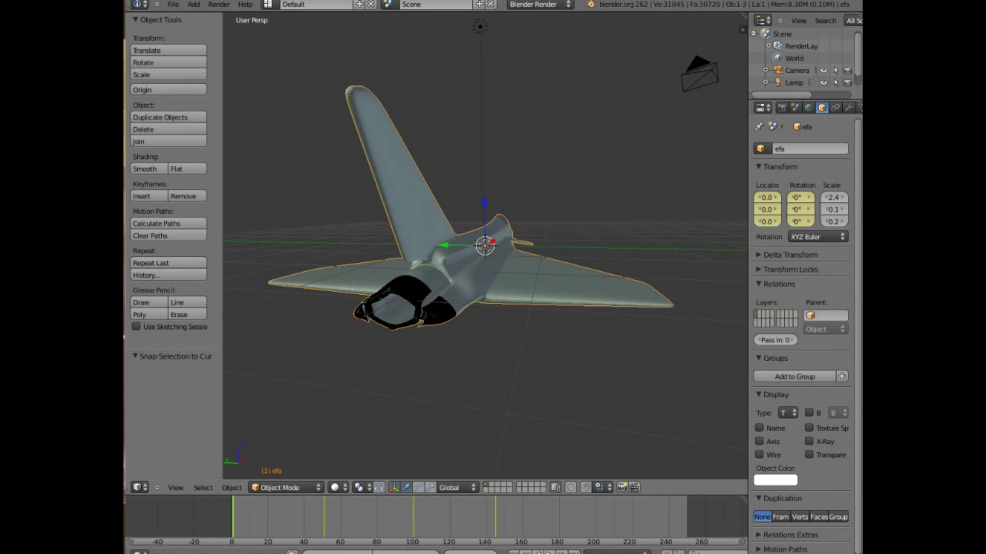
middle_click_drag(624, 250, 689, 252)
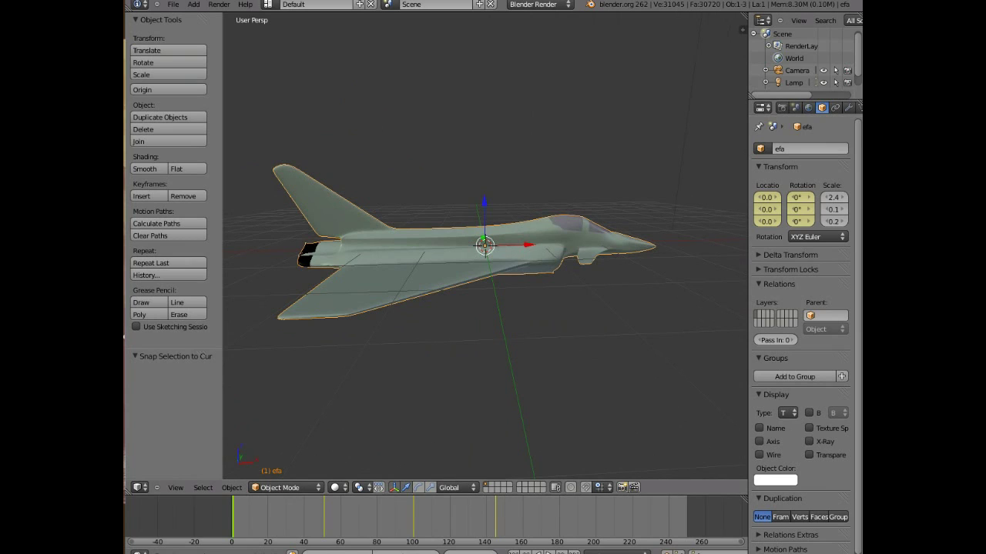
left_click_drag(748, 292, 613, 292)
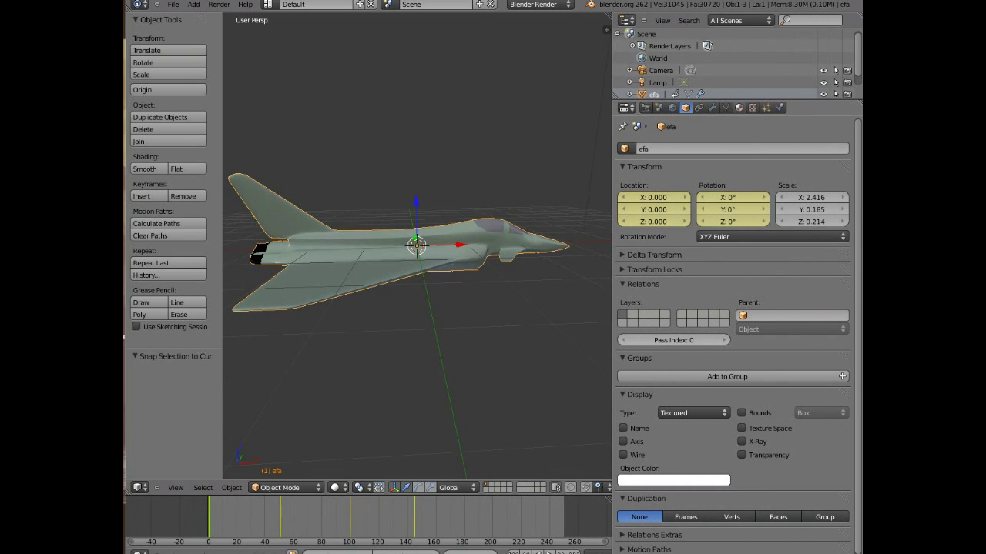
left_click(738, 107)
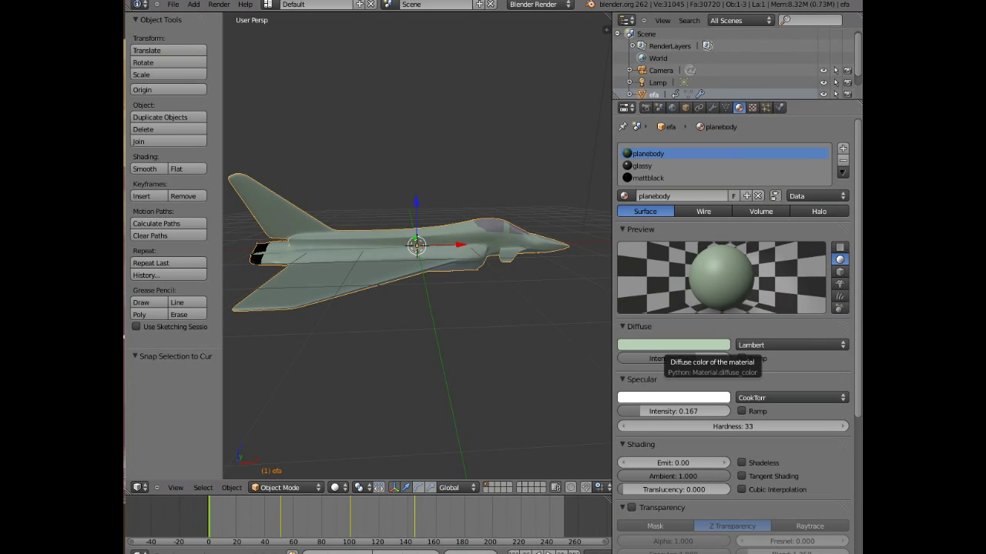
Step: Darken the planebody material's diffuse colour to a deep green of about R 0.057, G 0.095, B 0.055 and set its diffuse intensity to 0.467
left_click(673, 345)
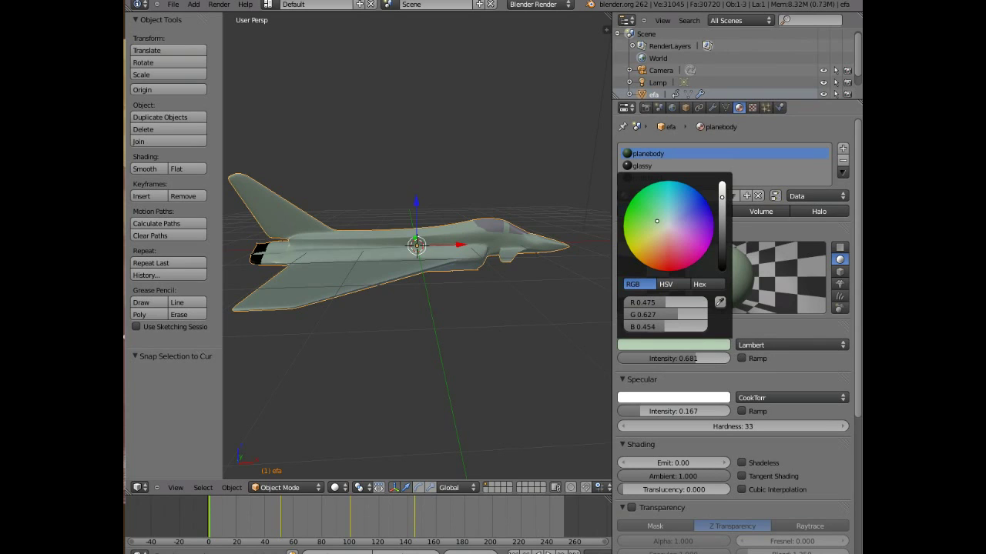
left_click_drag(657, 221, 651, 217)
left_click_drag(722, 197, 722, 240)
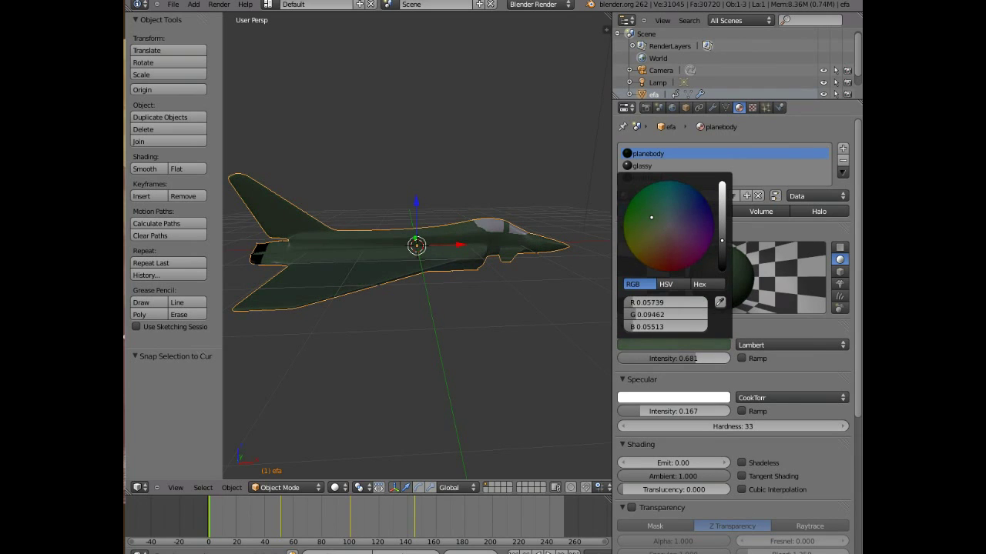
left_click(622, 380)
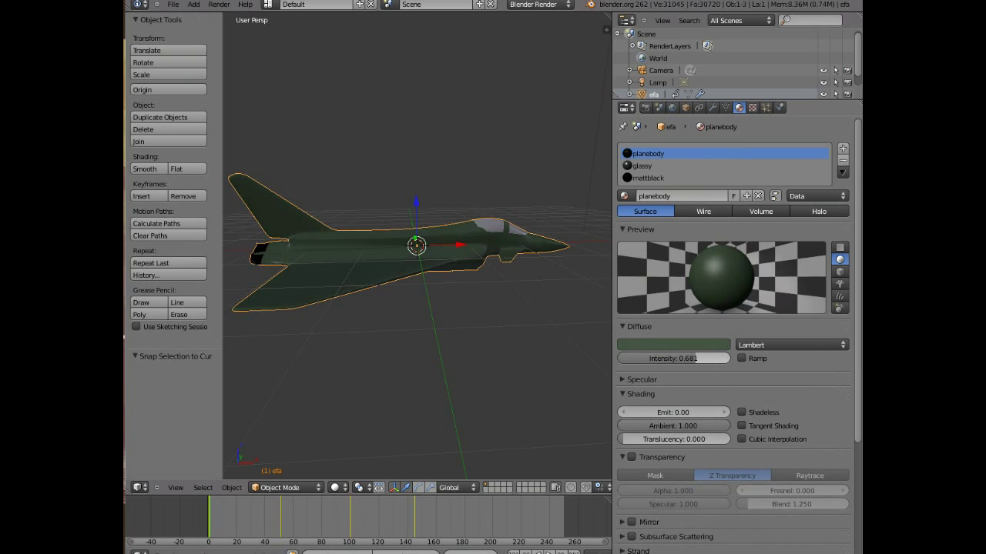
left_click_drag(695, 358, 673, 358)
Step: Set the planebody material's specular intensity to 0.310 and tint its specular colour pale green
left_click(641, 379)
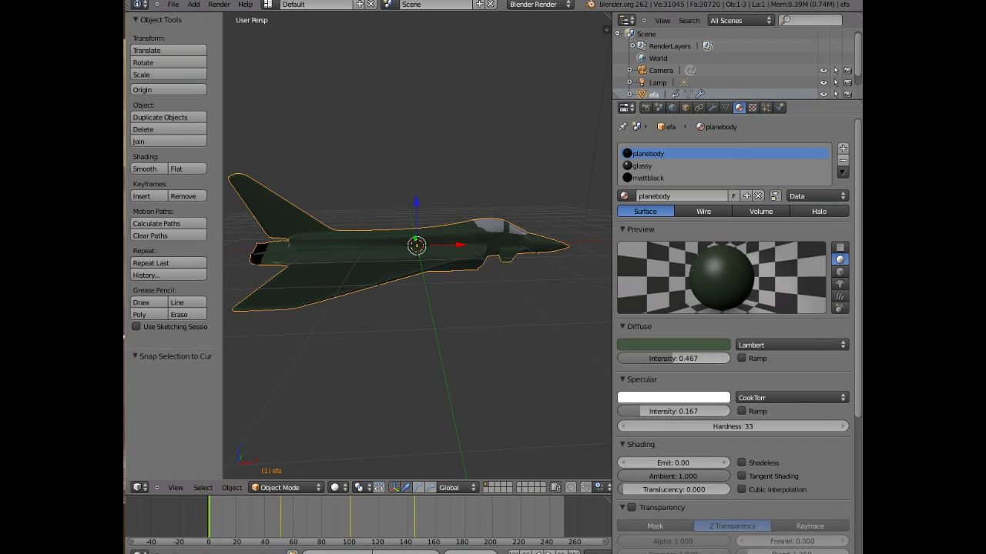
left_click_drag(639, 411, 655, 411)
left_click(584, 362)
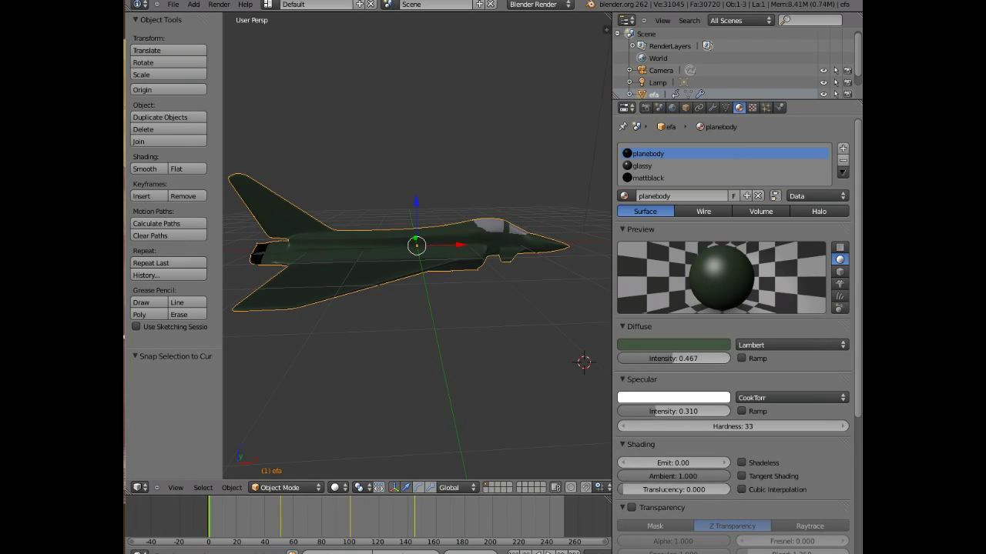
left_click(673, 397)
left_click_drag(668, 279, 656, 270)
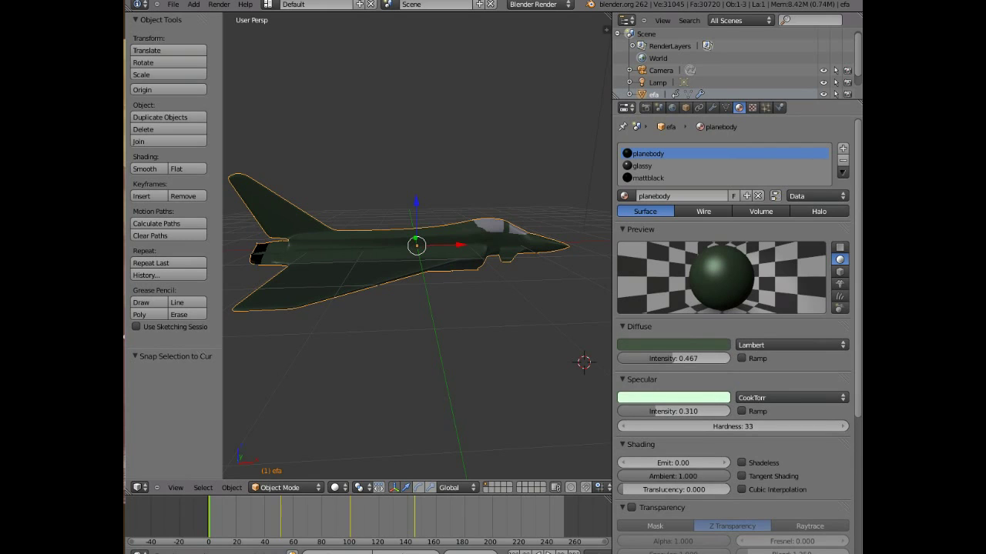
left_click(745, 380)
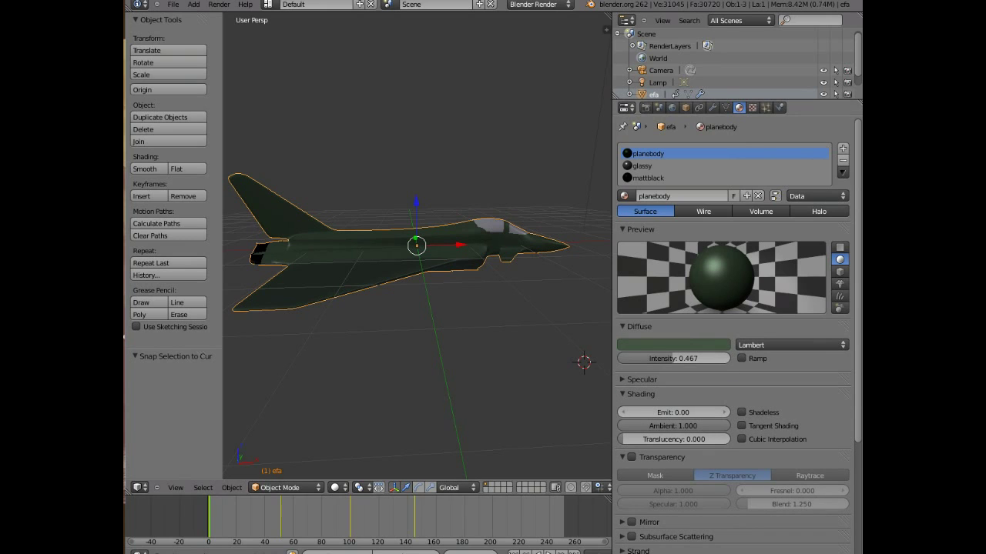
Step: Give the glassy material a near-black diffuse colour with mirror reflections off and a specular hardness of 181
left_click(642, 165)
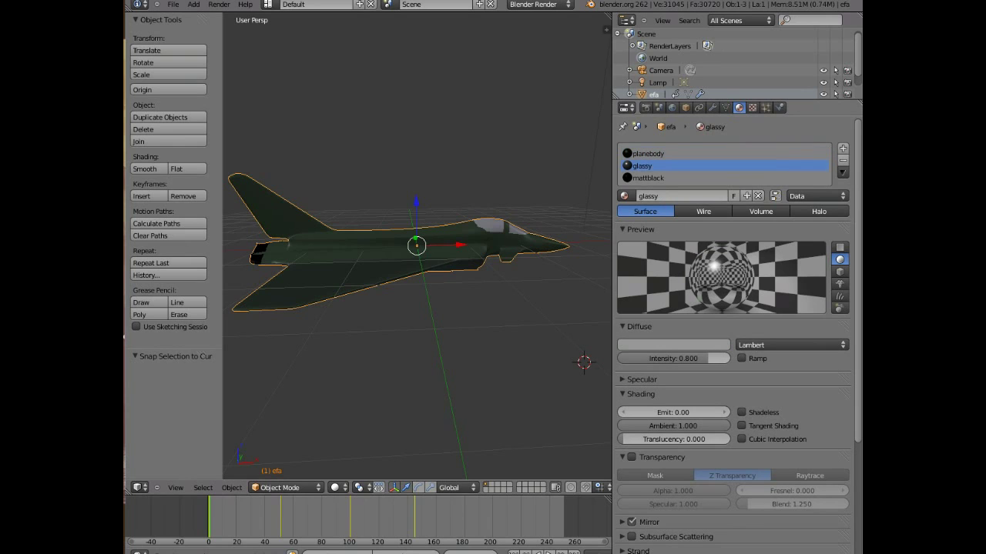
left_click(673, 345)
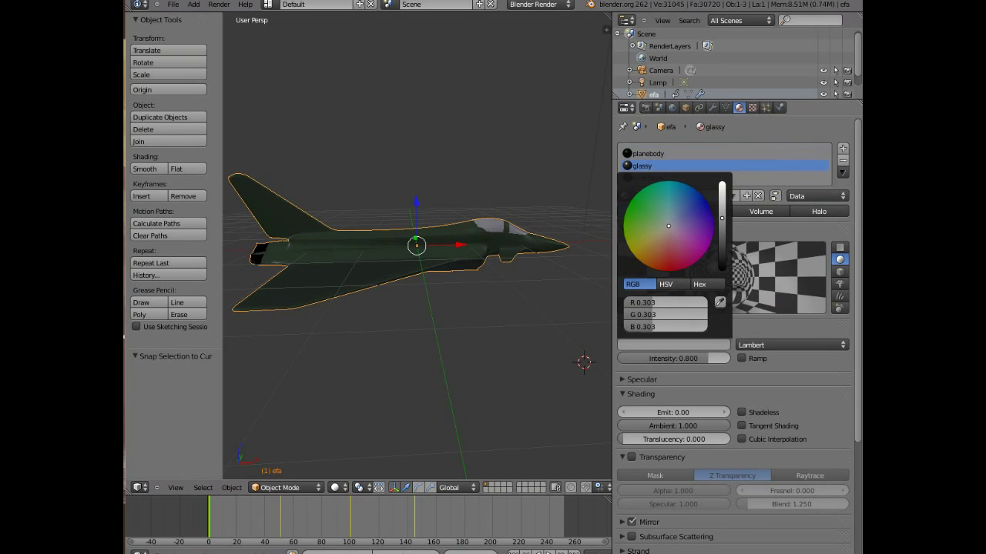
left_click_drag(721, 218, 722, 257)
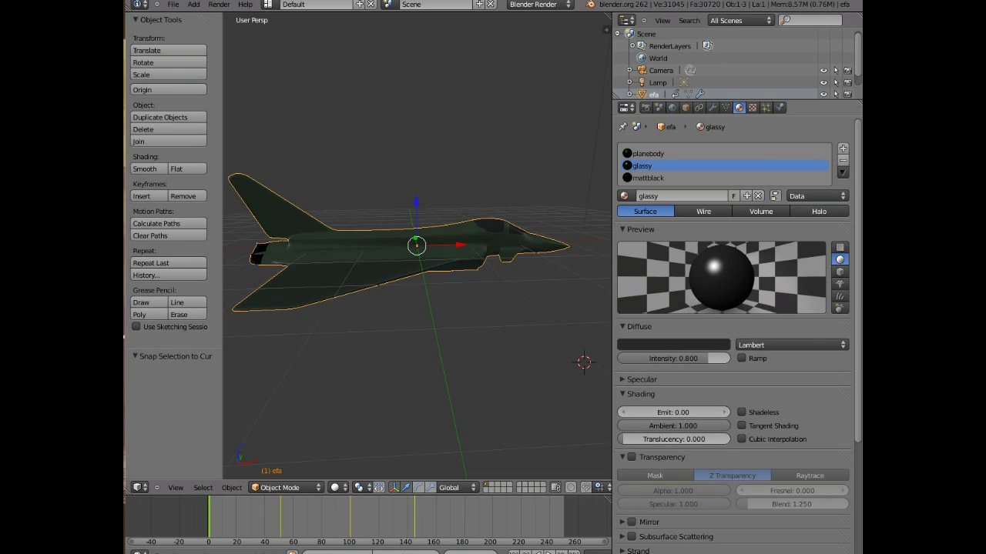
key("a")
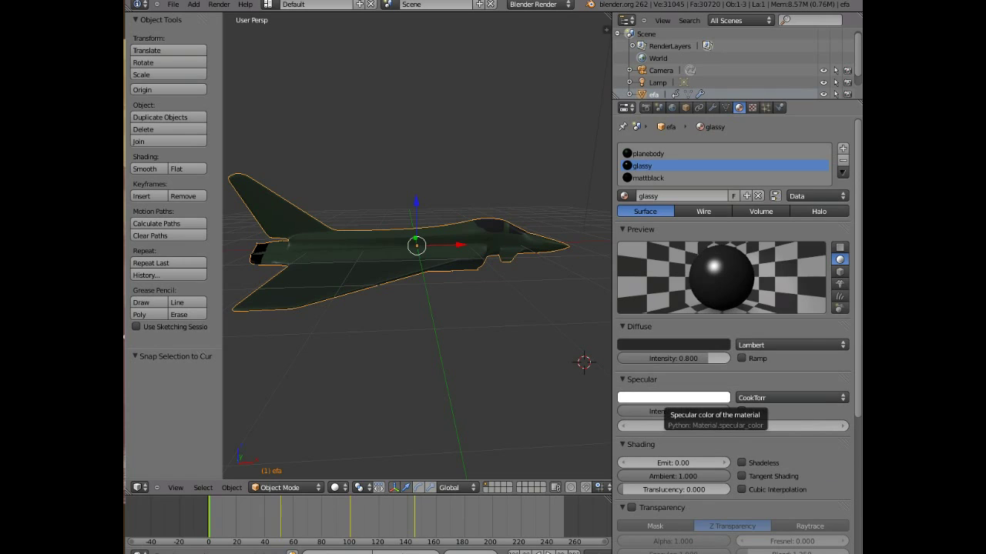
mouse_move(732, 425)
left_mouse_down()
mouse_move(791, 426)
mouse_move(720, 425)
mouse_move(733, 425)
left_mouse_up()
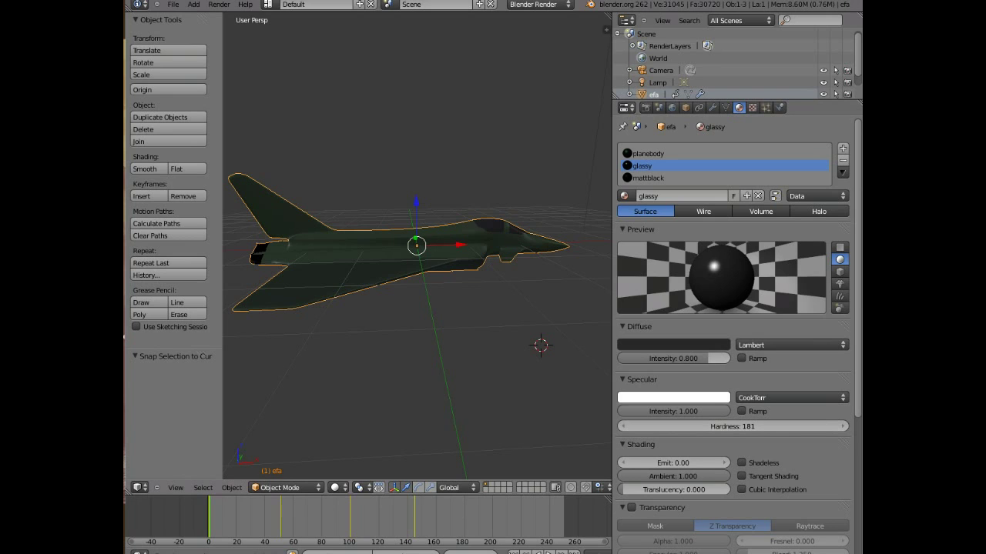
Step: Add an icosphere with 4 subdivisions and size 1.000, and move it about -4.725 units along X, clear of the jet
middle_click_drag(362, 254, 483, 324)
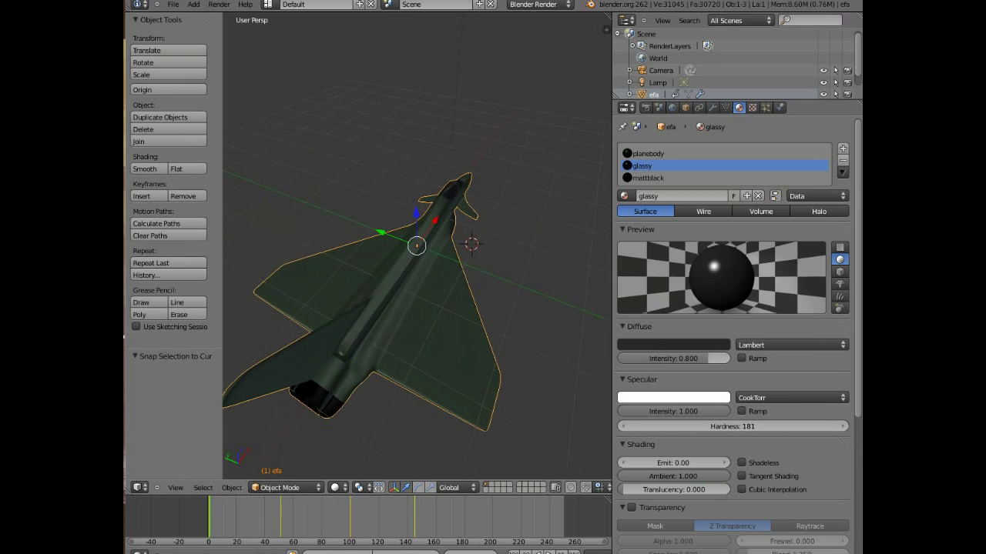
middle_click_drag(419, 416, 470, 397)
scroll(371, 252, "down", 3)
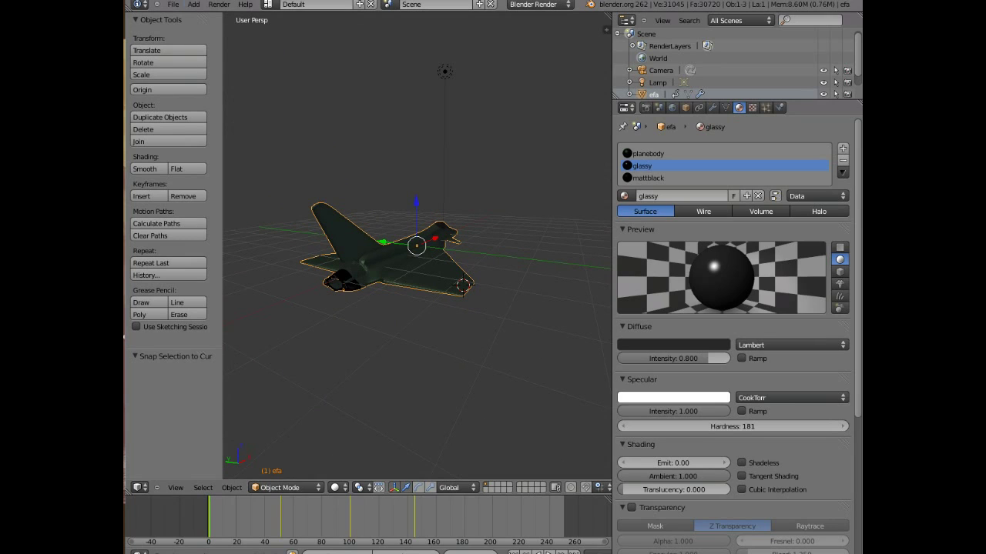
left_click(193, 5)
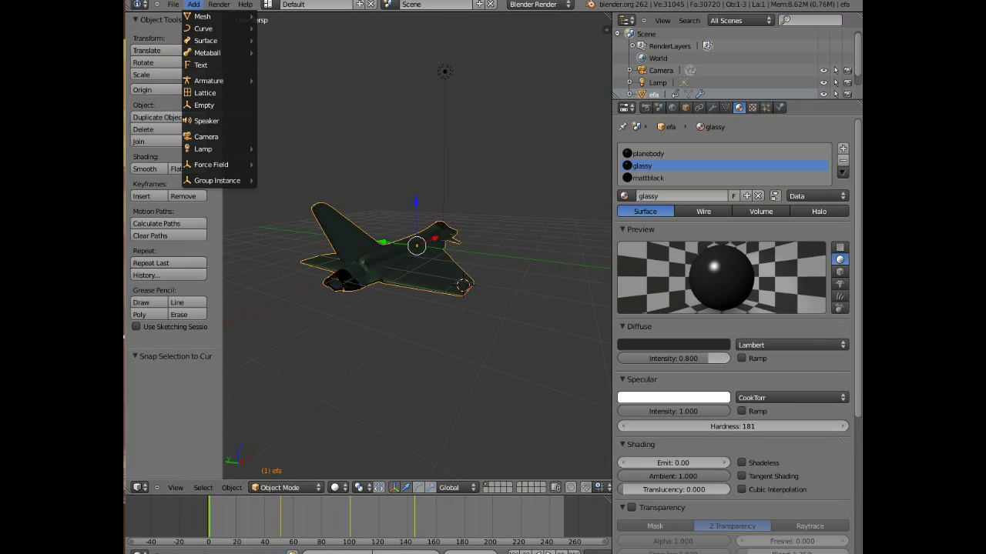
mouse_move(201, 16)
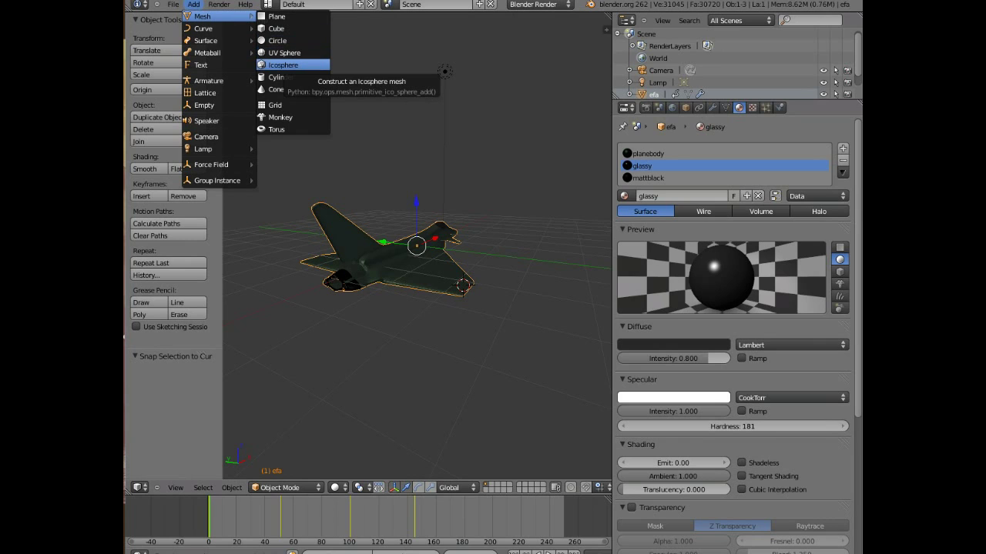
left_click(283, 65)
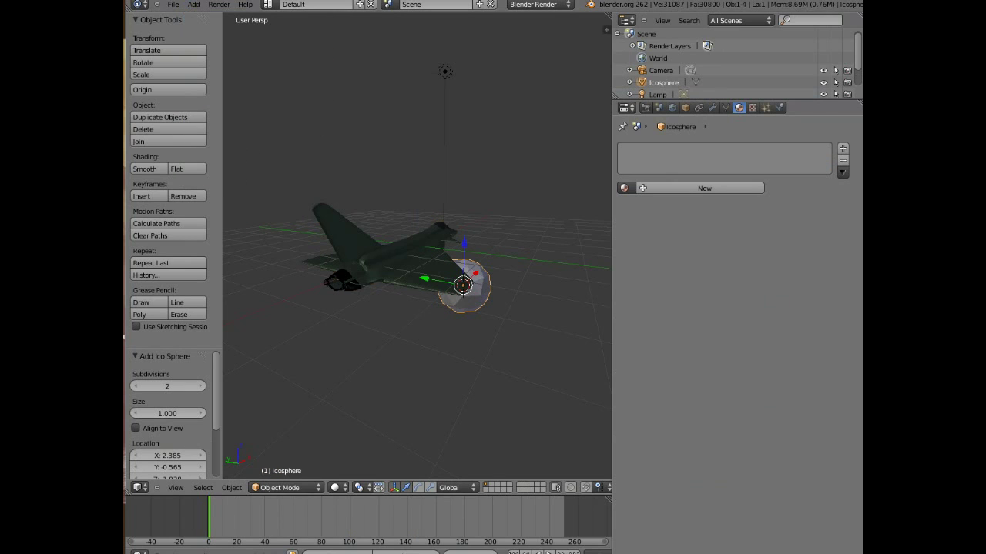
left_click(201, 385)
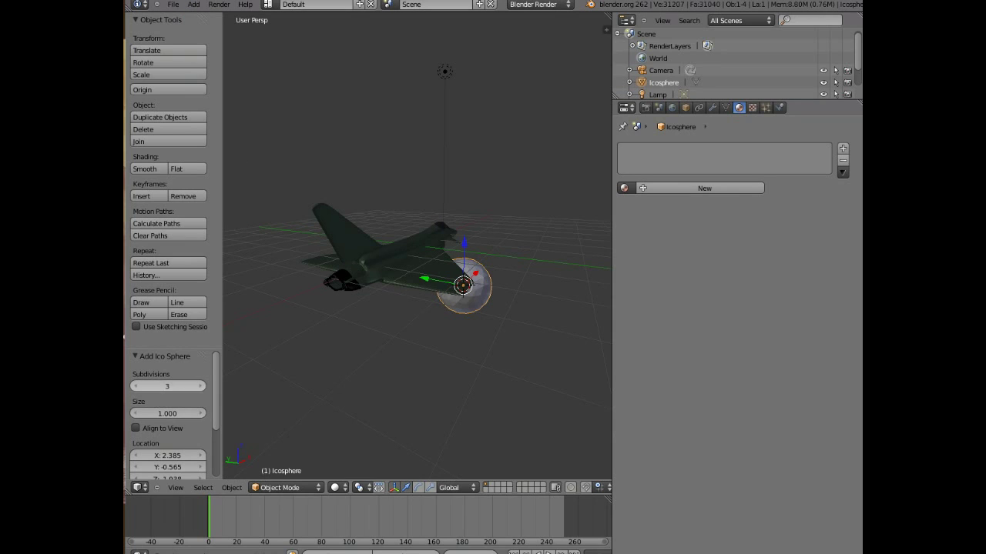
left_click(201, 385)
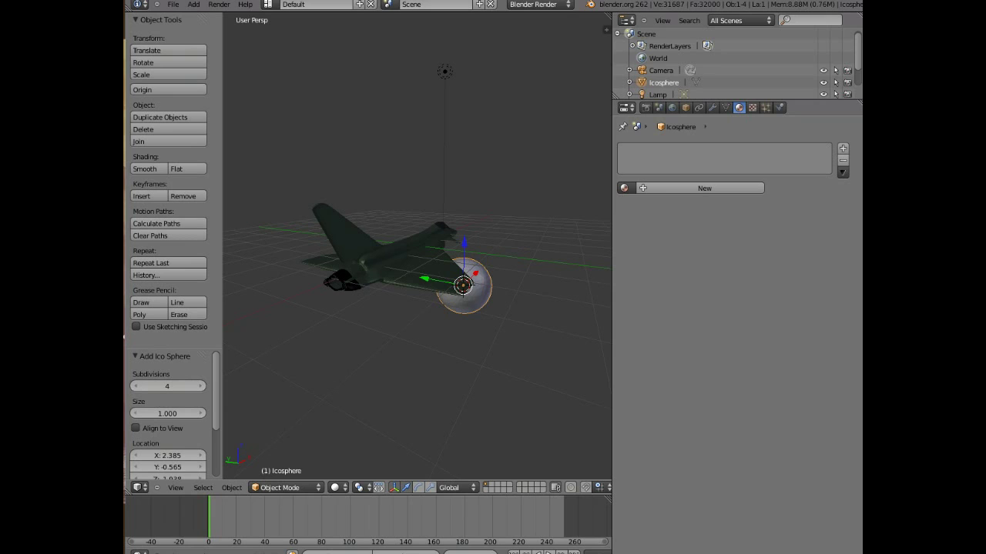
left_click_drag(475, 274, 399, 348)
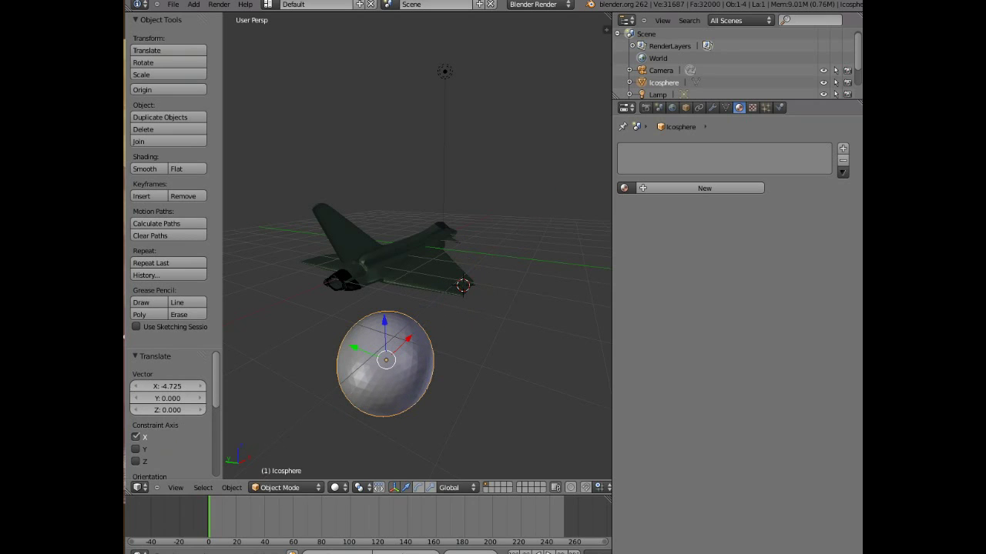
Step: Stretch the icosphere along X by a factor of about 1.406 and again by about 1.307
middle_click_drag(399, 348, 338, 336)
middle_click_drag(477, 247, 482, 244)
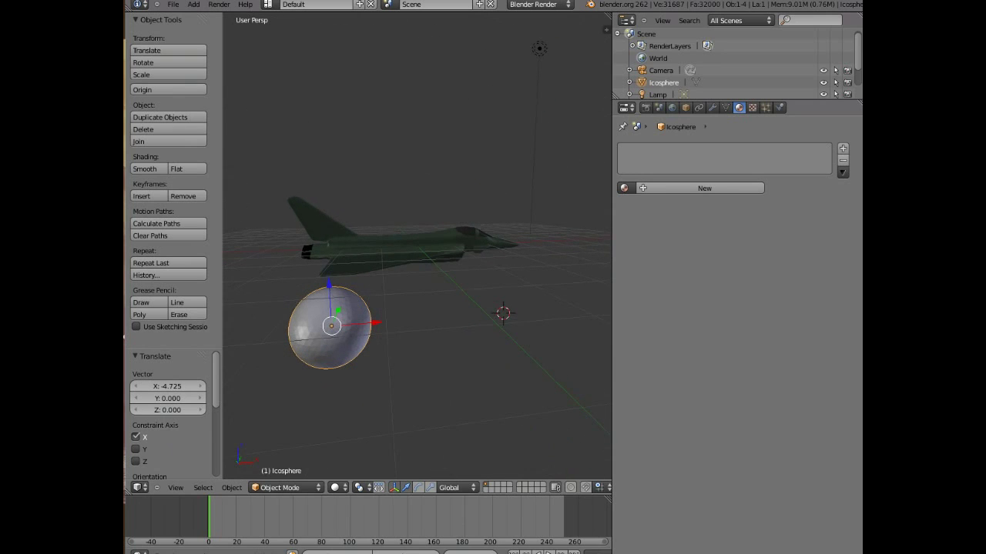
left_click(430, 487)
key("s")
key("x")
left_click(400, 324)
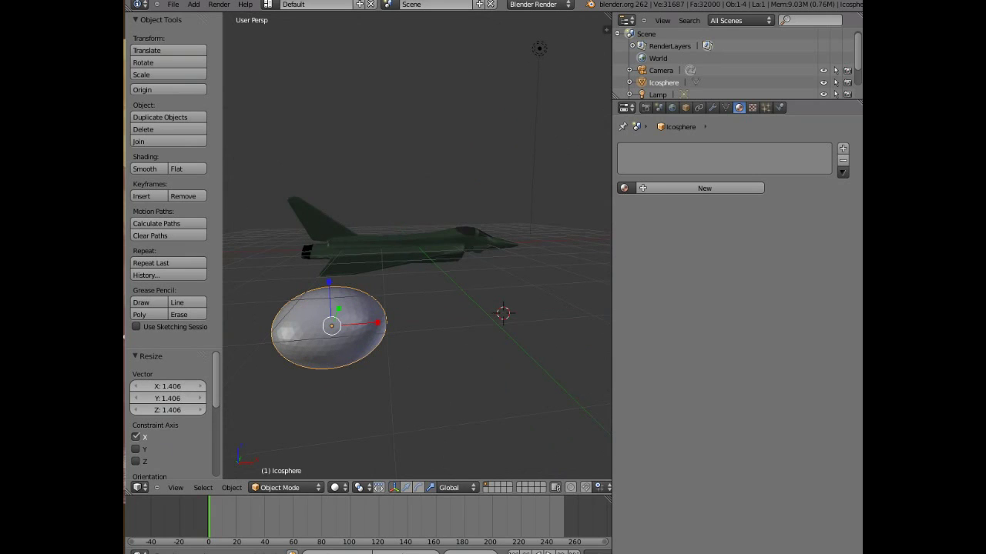
left_click_drag(377, 323, 392, 323)
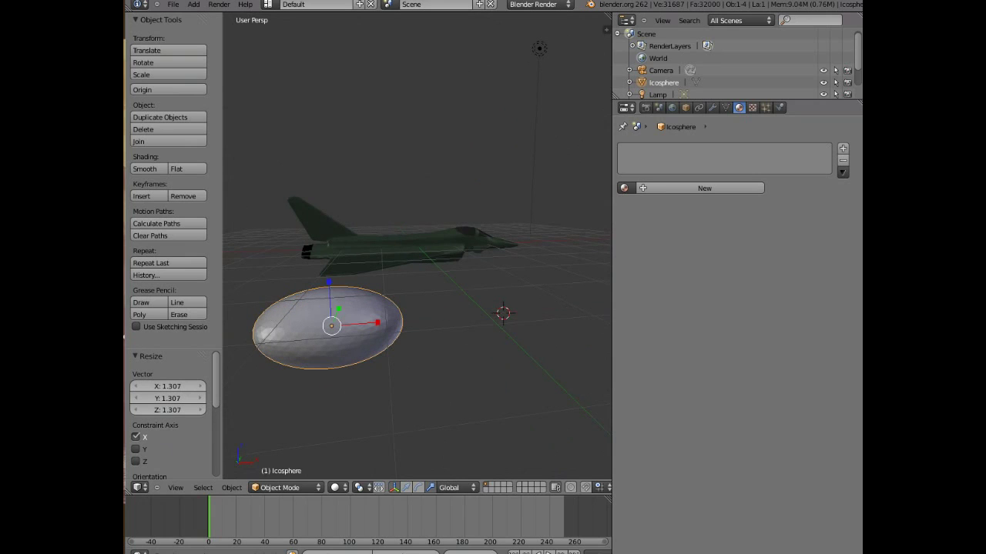
Step: Flatten the icosphere along Z with a factor of about -0.139, and enlarge it along Z by about 1.542
key("s")
key("z")
key("Return")
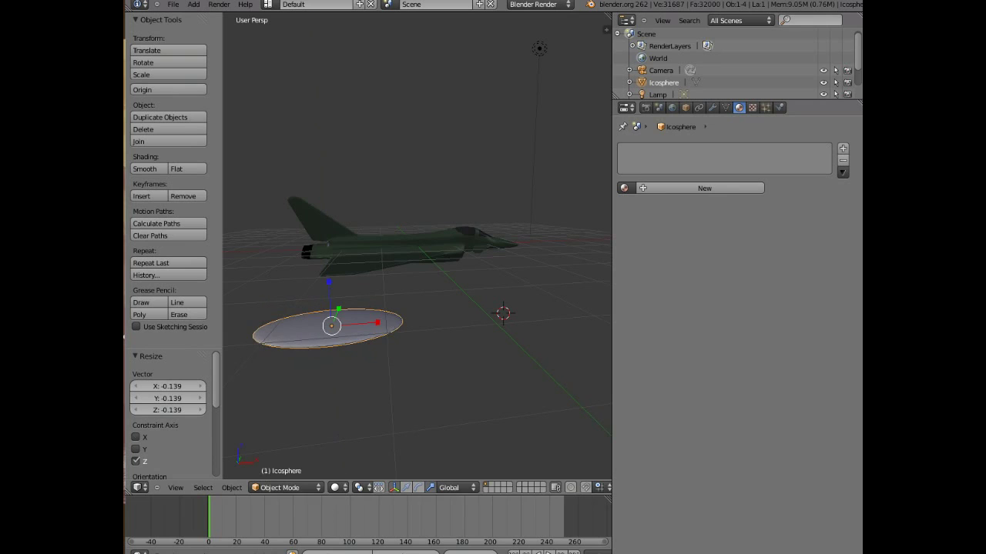
middle_click_drag(392, 323, 556, 329)
key("s")
key("z")
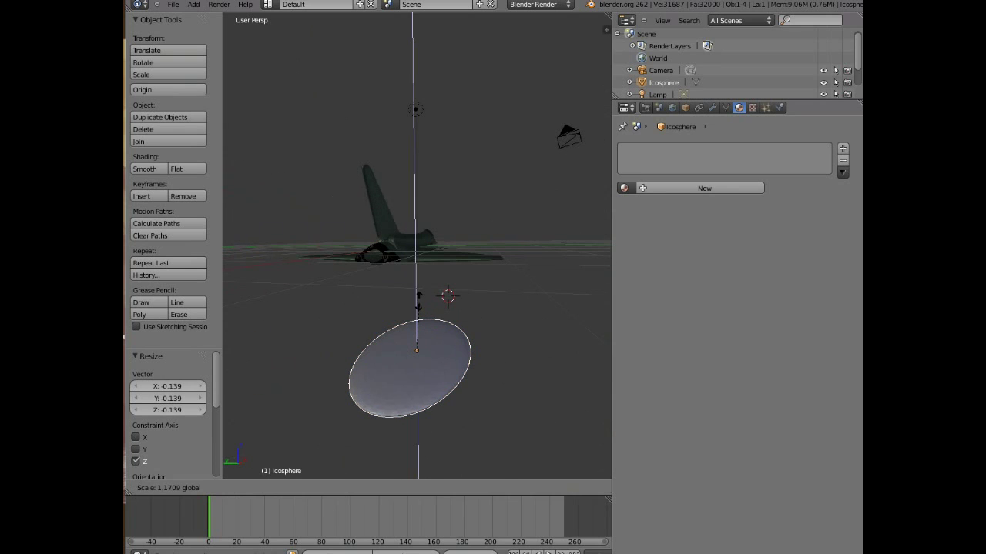
key("Return")
Step: Narrow the icosphere along Y by a factor of about 0.153 into a slim missile-like body
key("s")
key("y")
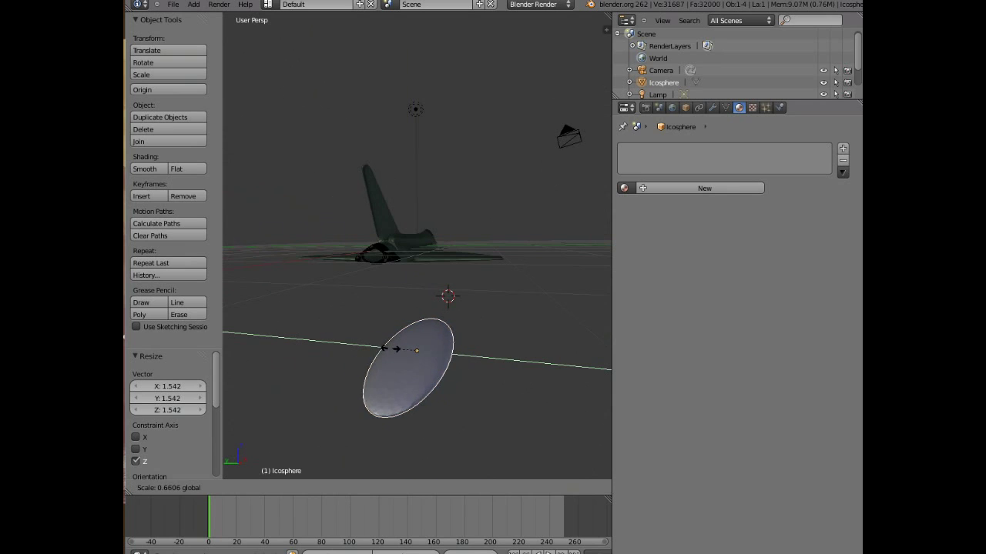
key("Return")
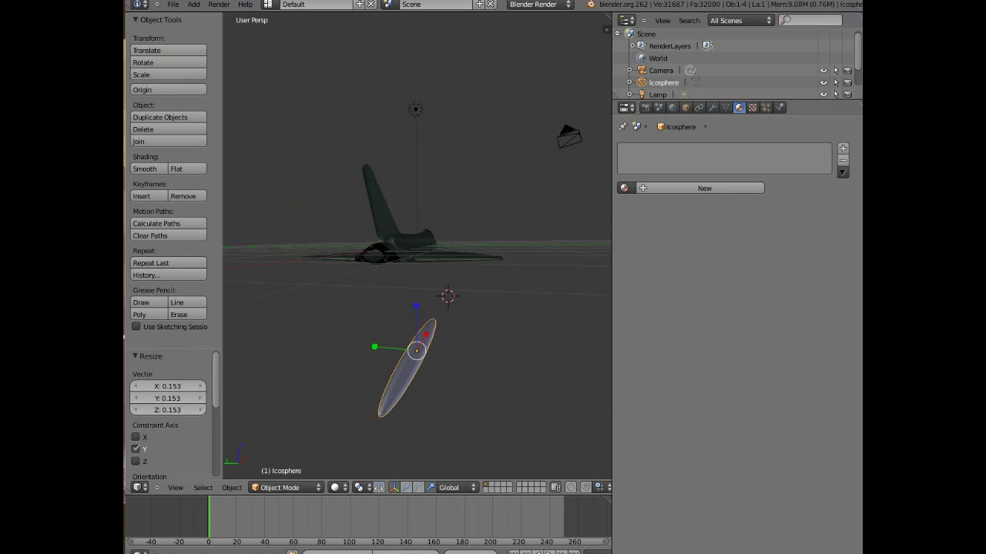
Step: Switch the stretched icosphere to Edit Mode and view it from the side
middle_click_drag(448, 308, 359, 321)
middle_click_drag(508, 278, 513, 275)
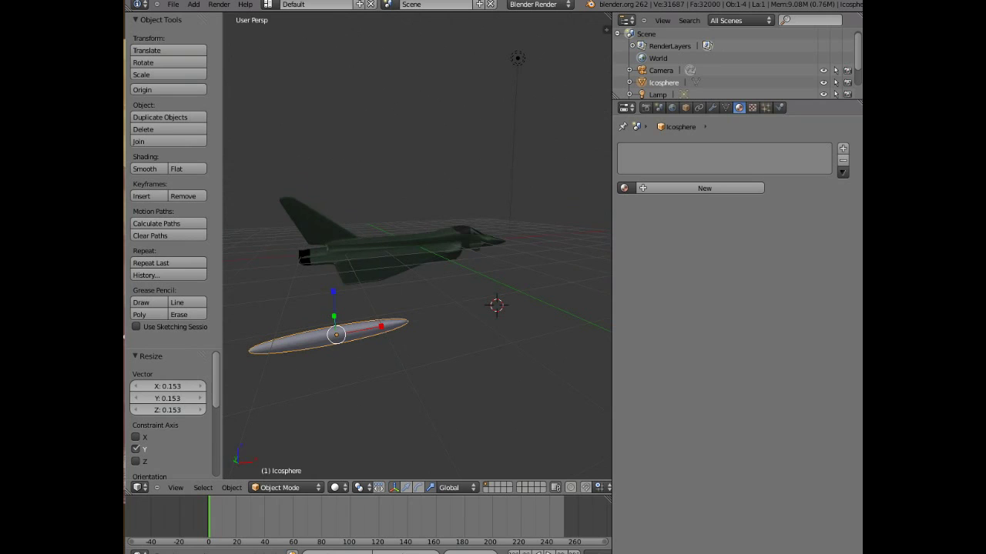
left_click(285, 487)
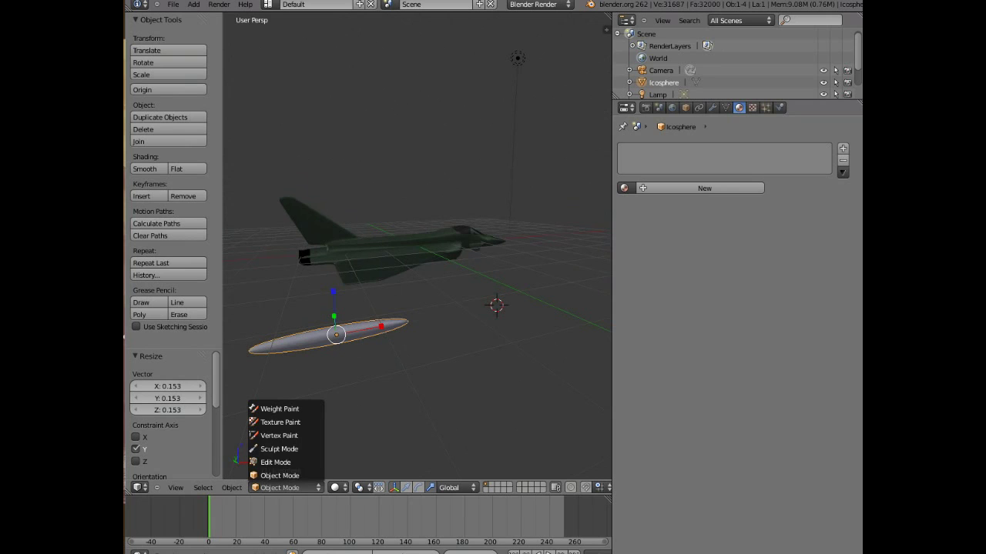
left_click(275, 462)
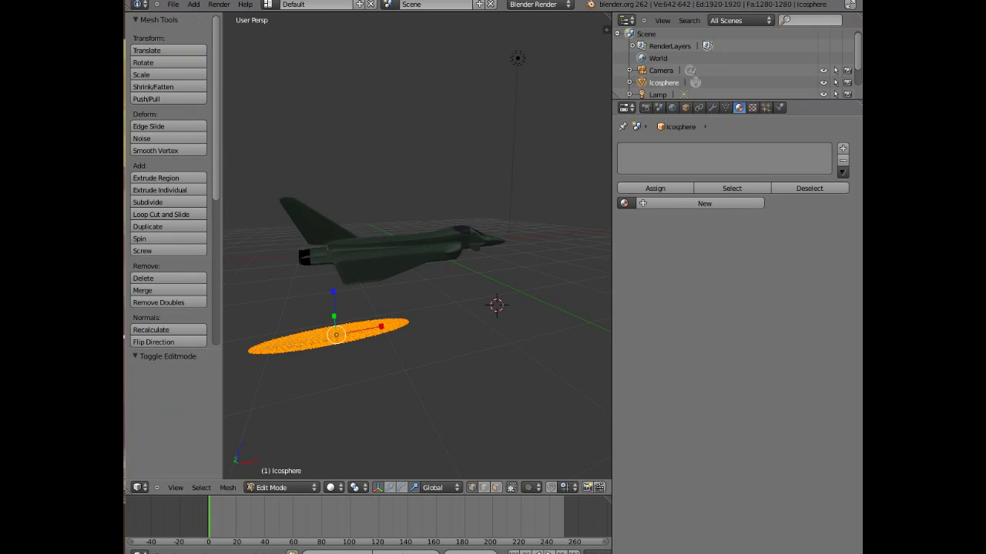
middle_click_drag(416, 308, 365, 306)
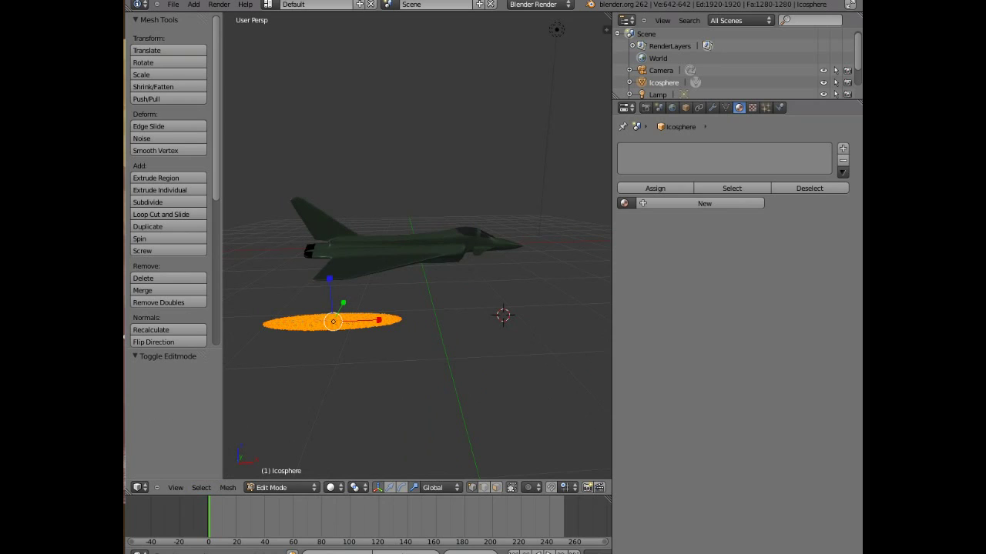
Step: Deselect the whole mesh and circle-select the vertices of the slim body's front half
key("a")
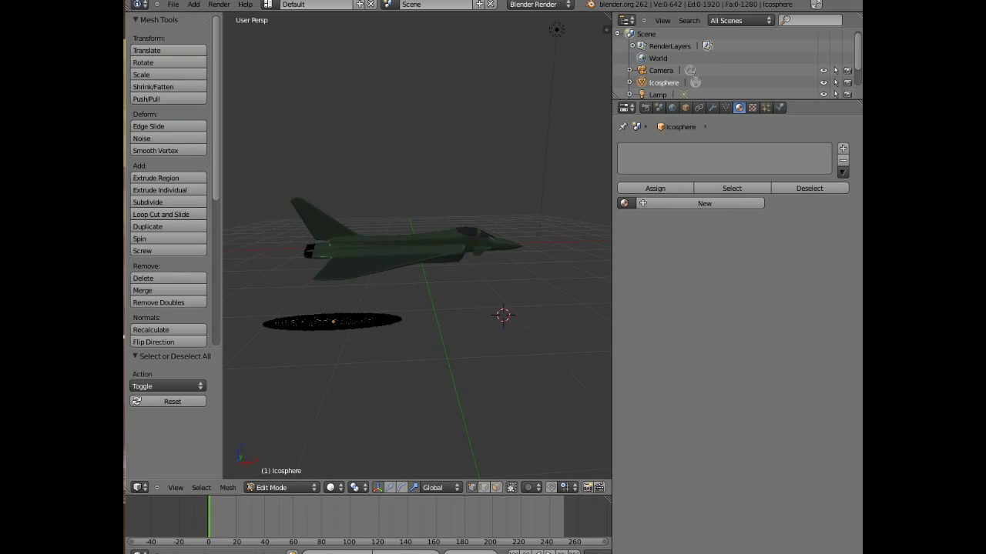
key("c")
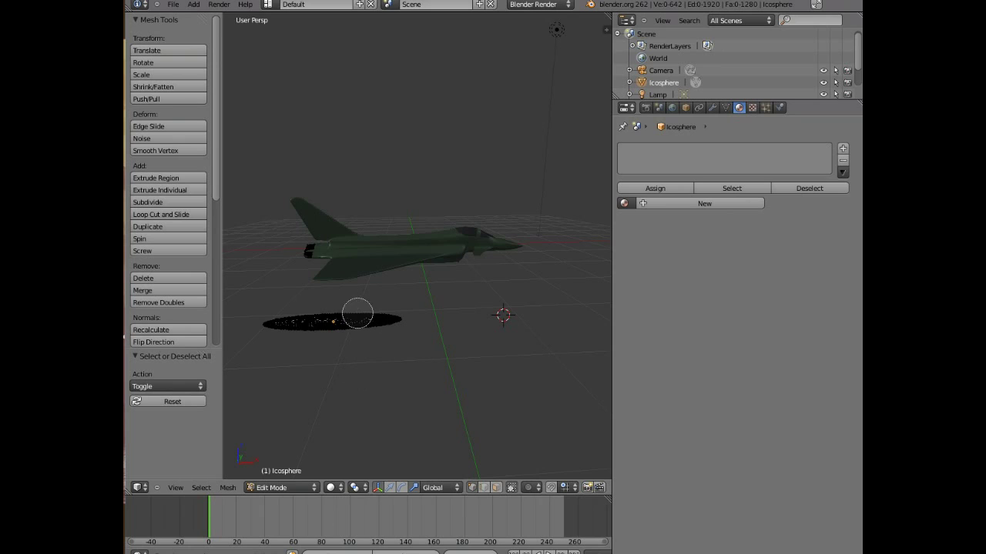
mouse_move(352, 314)
left_mouse_down()
mouse_move(348, 334)
mouse_move(397, 314)
left_mouse_up()
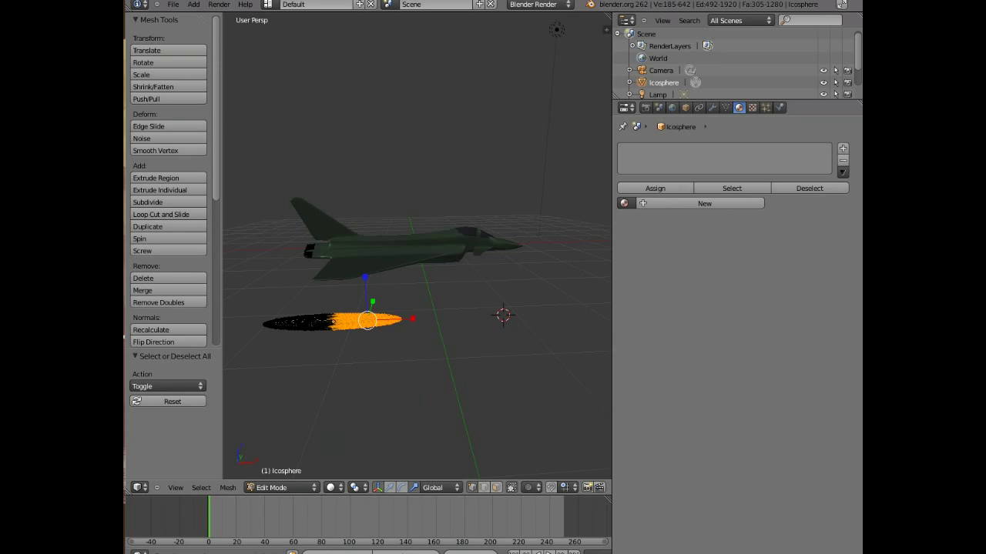
Step: Clear the selection, circle-select the vertices of the slim body's rear half, and delete them
key("a")
key("c")
left_click_drag(272, 316, 304, 323)
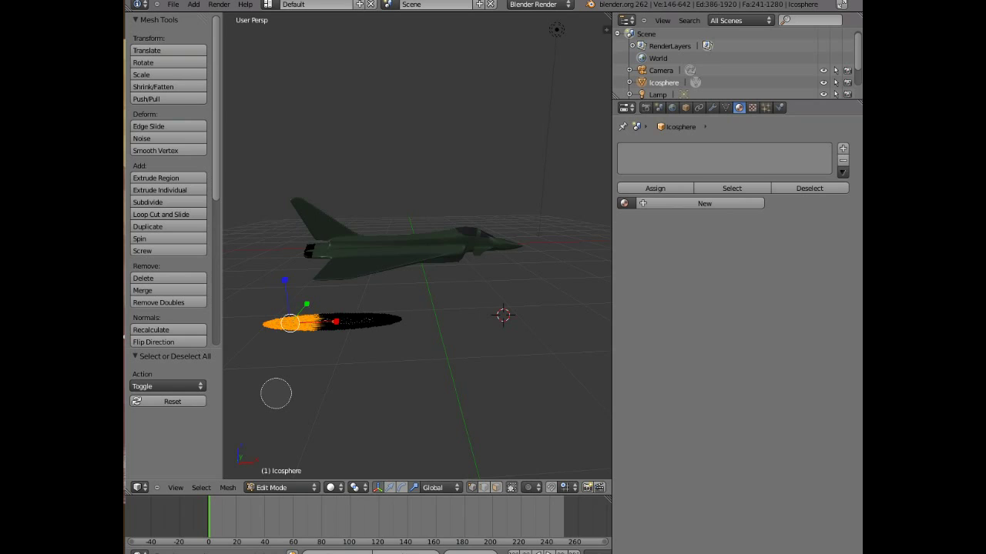
key("Escape")
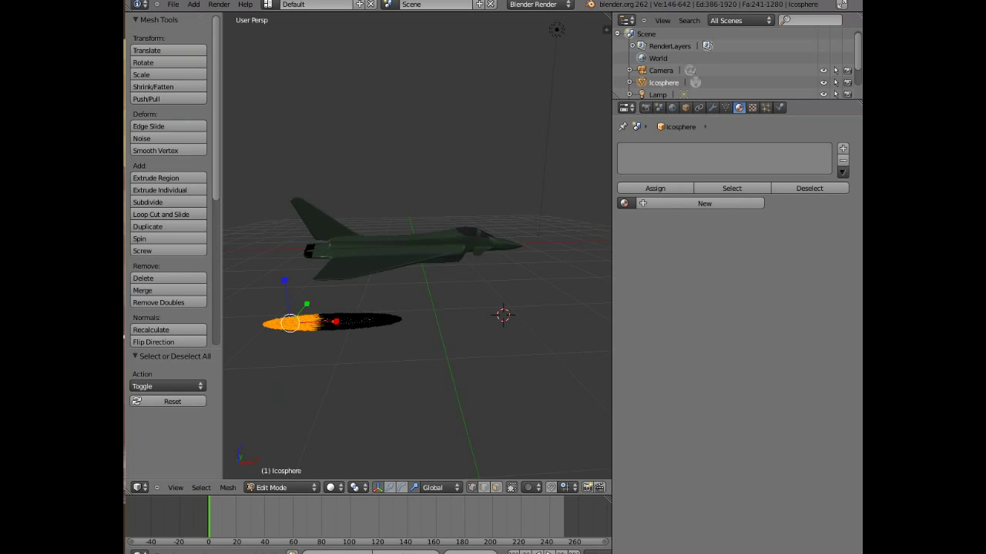
key("x")
key("Return")
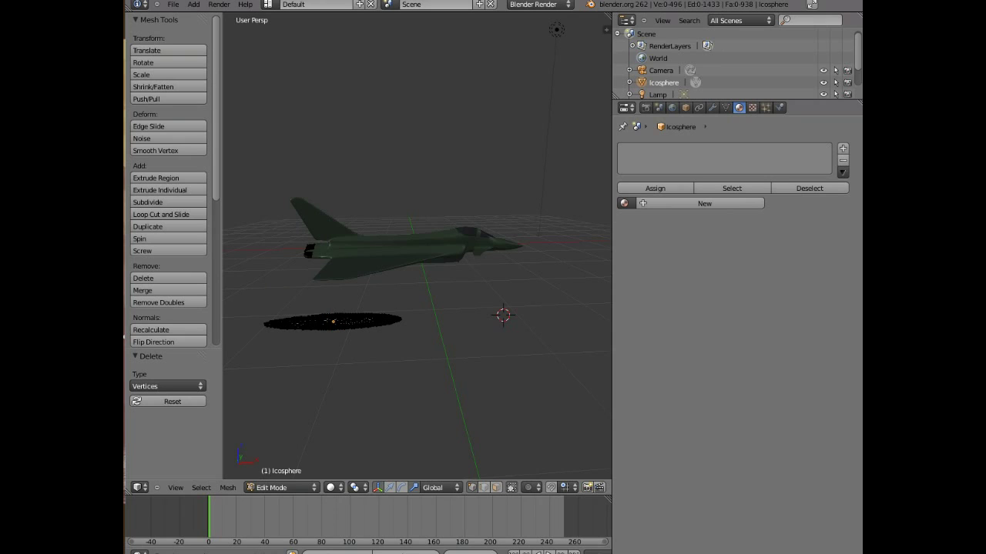
Step: Circle-select the vertices remaining in the body's rear half and delete them
key("c")
left_click_drag(277, 326, 294, 322)
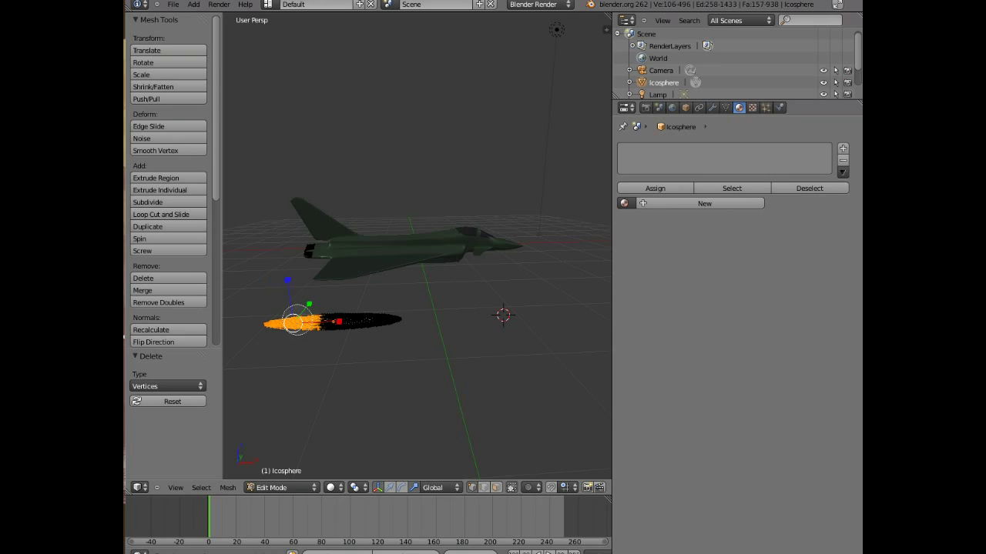
right_click(304, 384)
key("x")
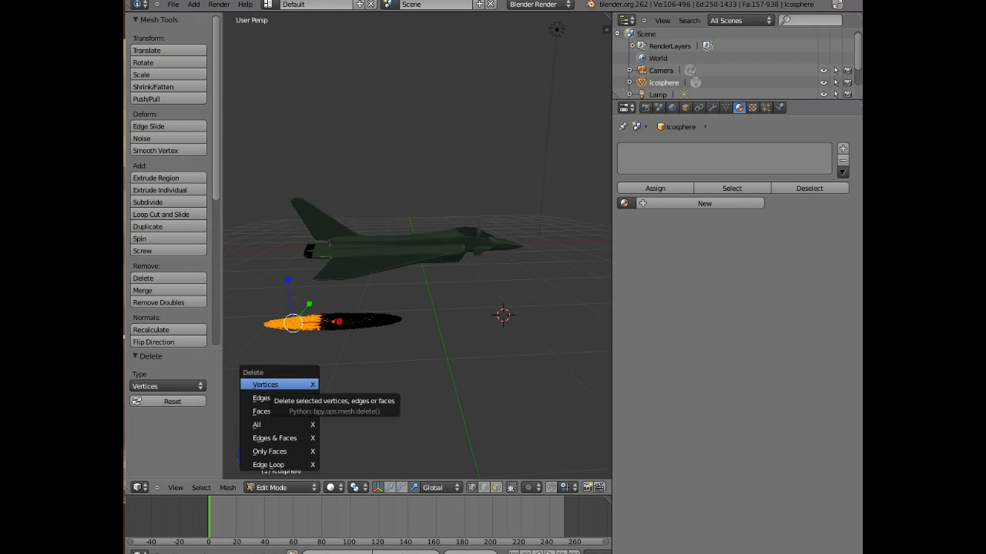
left_click(285, 384)
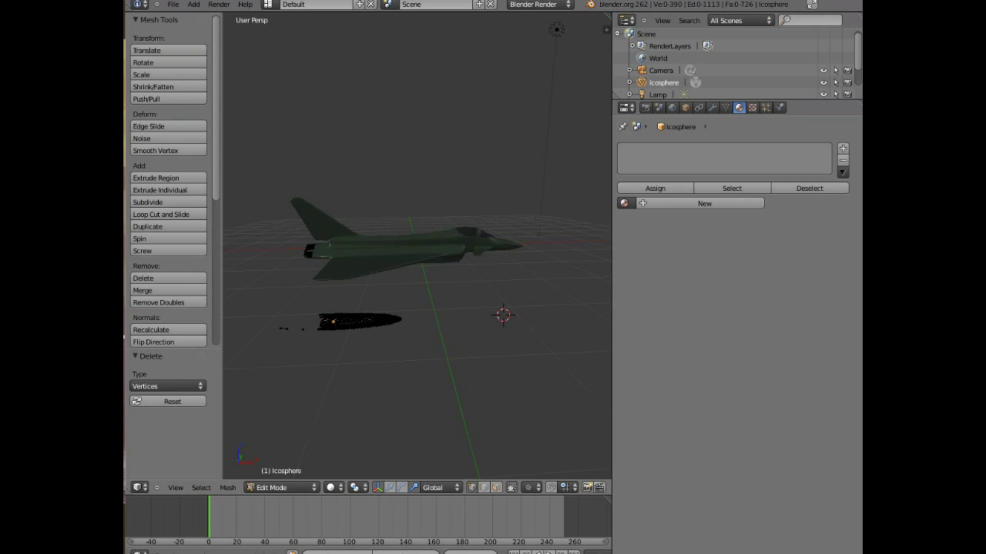
Step: Circle-select the stray vertices left behind the body's open rear end and delete them
key("c")
left_click(282, 328)
key("Escape")
key("x")
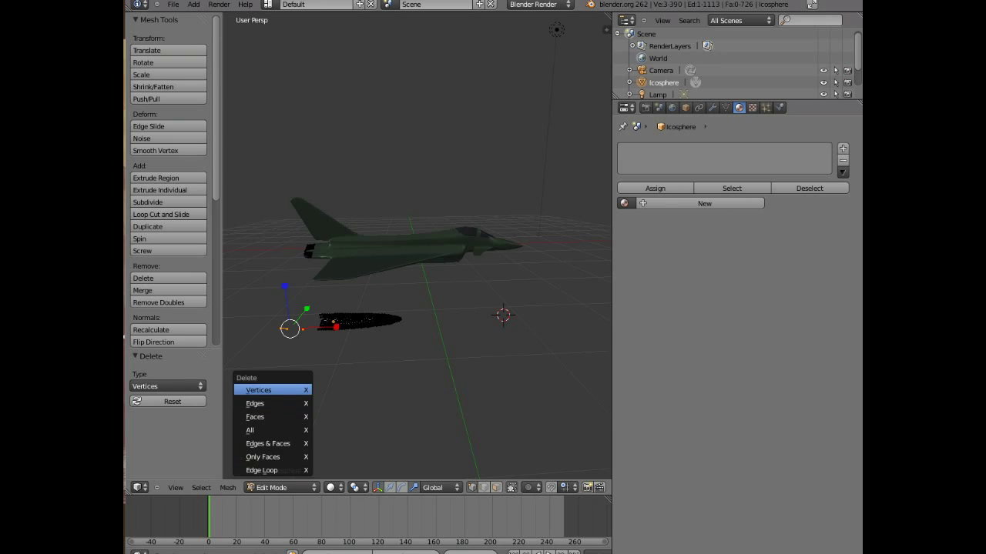
left_click(259, 391)
Step: Circle-select a lengthwise strip of vertices along the middle of the body's side and delete them to make the rear edge jagged
middle_click_drag(258, 390, 280, 399)
middle_click_drag(300, 358, 298, 359)
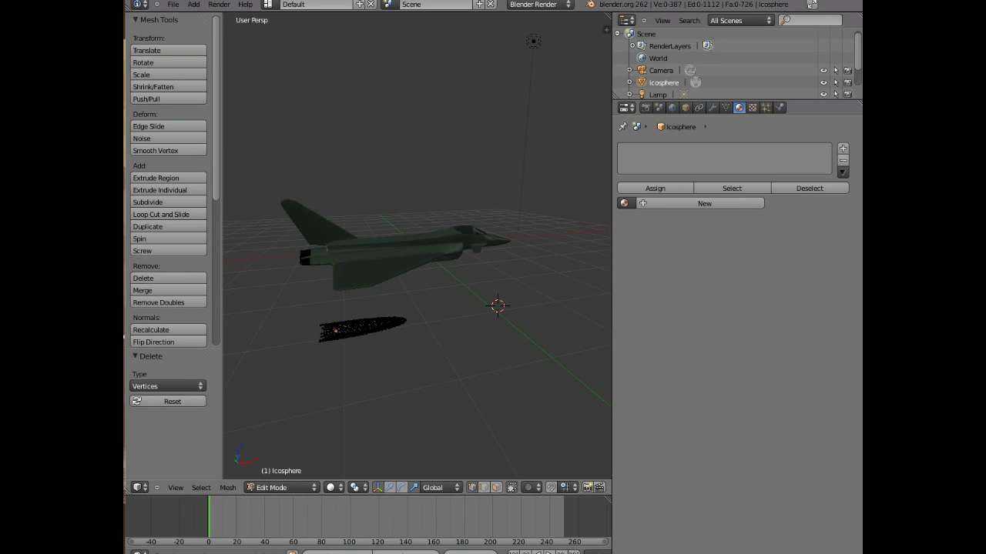
right_click(378, 325)
right_click(340, 330)
scroll(417, 246, "up", 5)
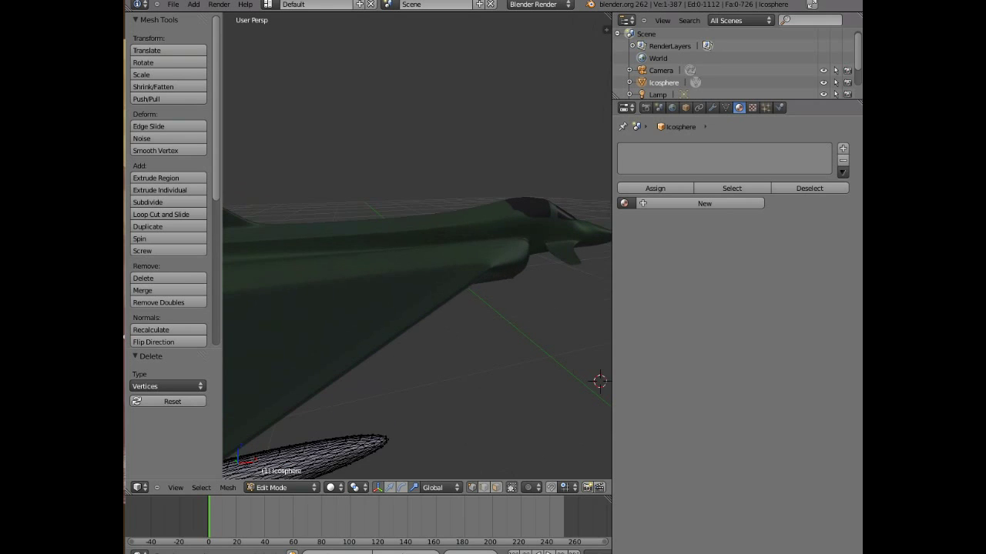
scroll(609, 401, "down", 5)
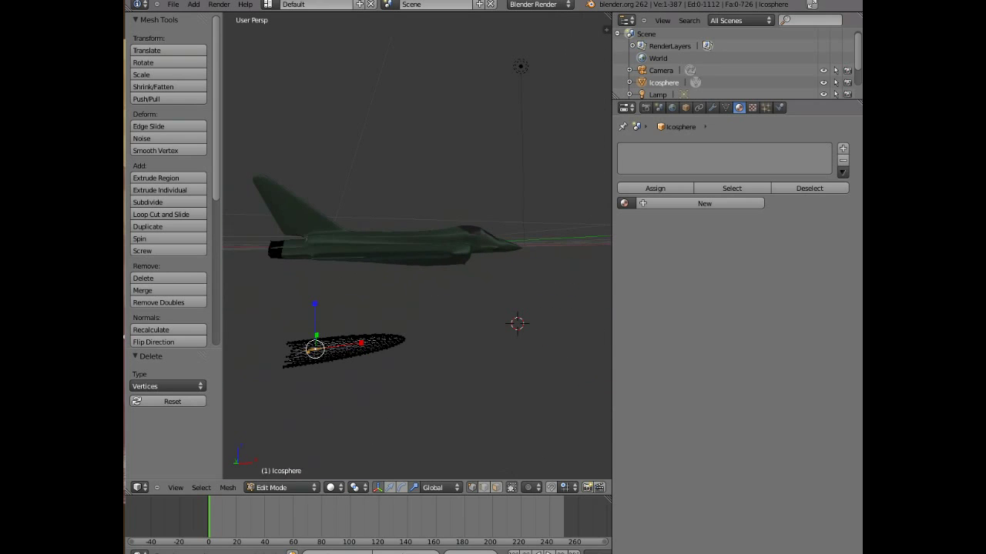
middle_click_drag(416, 308, 503, 254)
scroll(417, 246, "up", 2)
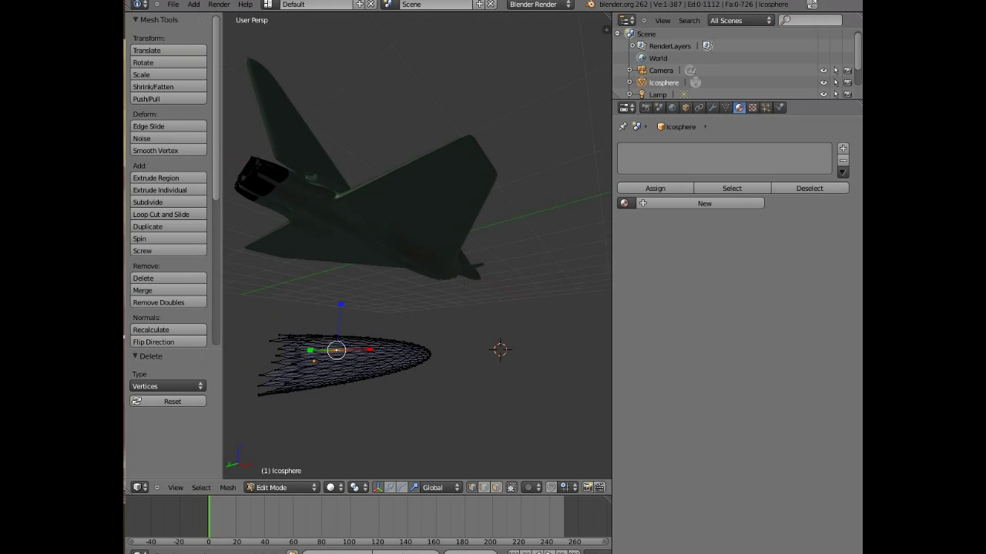
key("c")
scroll(372, 438, "up", 2)
scroll(372, 438, "up", 2)
left_click(291, 361)
left_click_drag(301, 359, 342, 358)
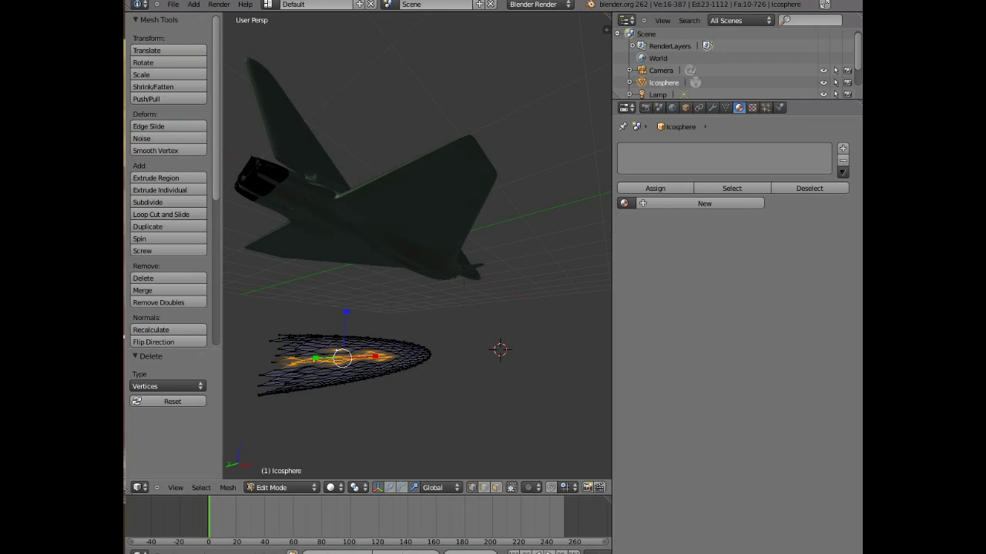
key("x")
left_click(339, 442)
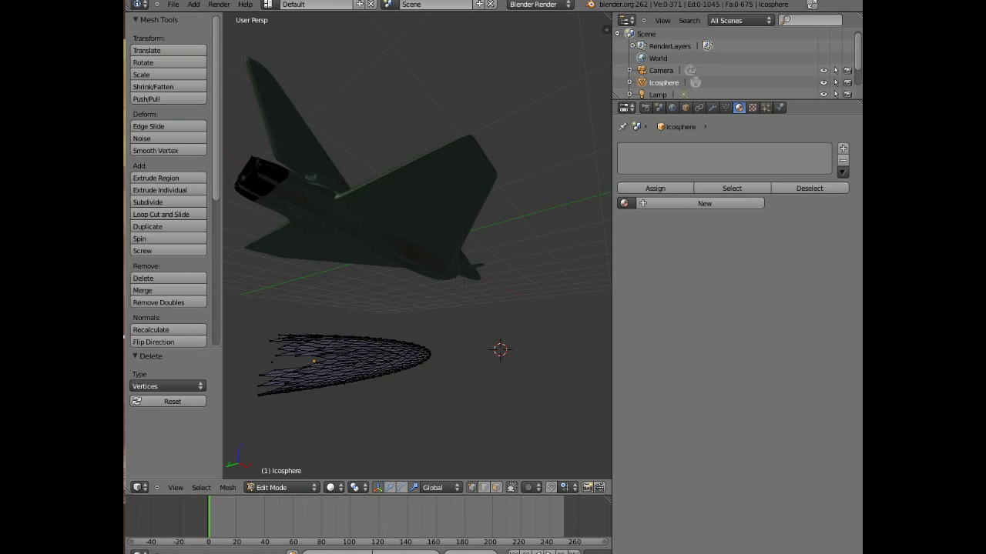
Step: View the body from below, paint-select another narrow lengthwise strip of vertices, and delete them
middle_click_drag(385, 308, 470, 308)
middle_click_drag(424, 331, 470, 301)
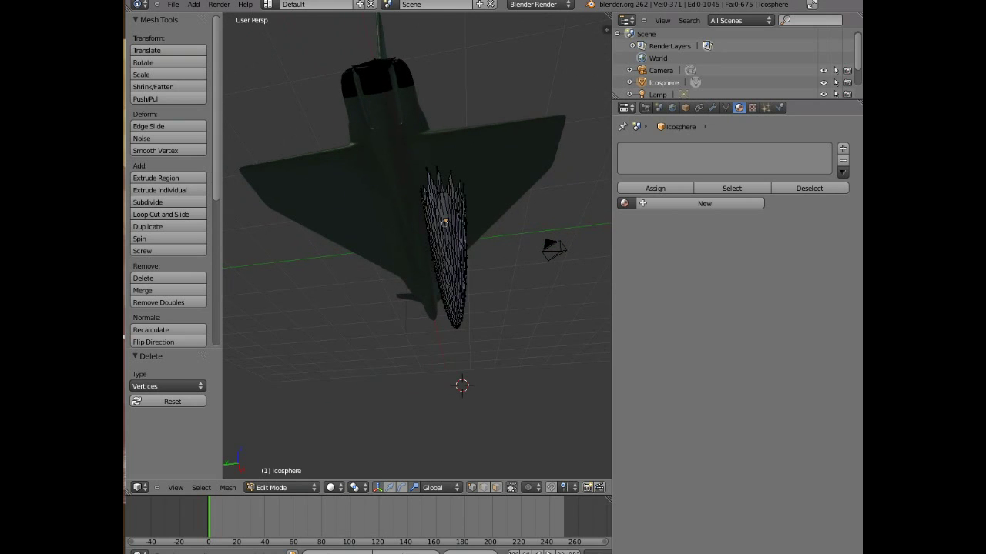
left_click_drag(438, 207, 450, 293)
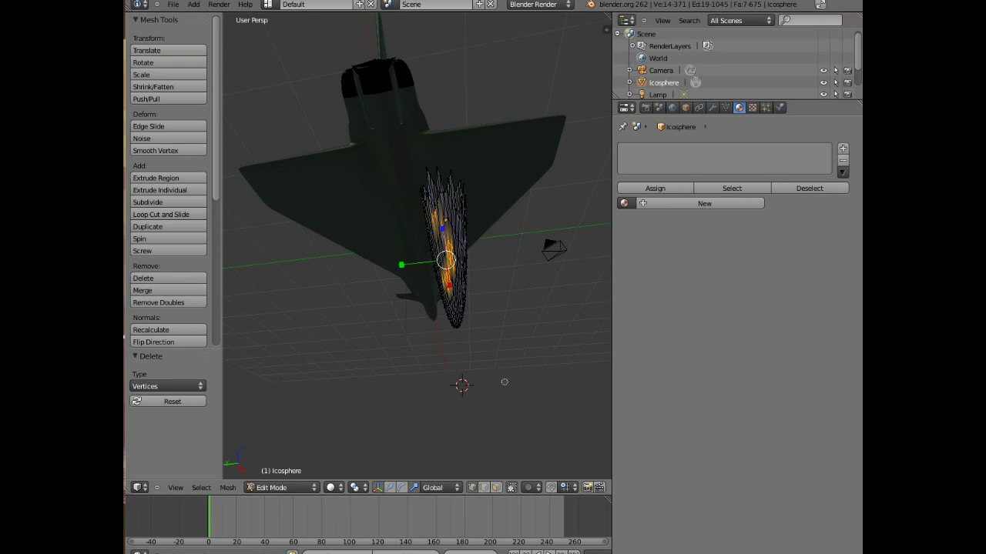
right_click(489, 362)
key("x")
left_click(488, 362)
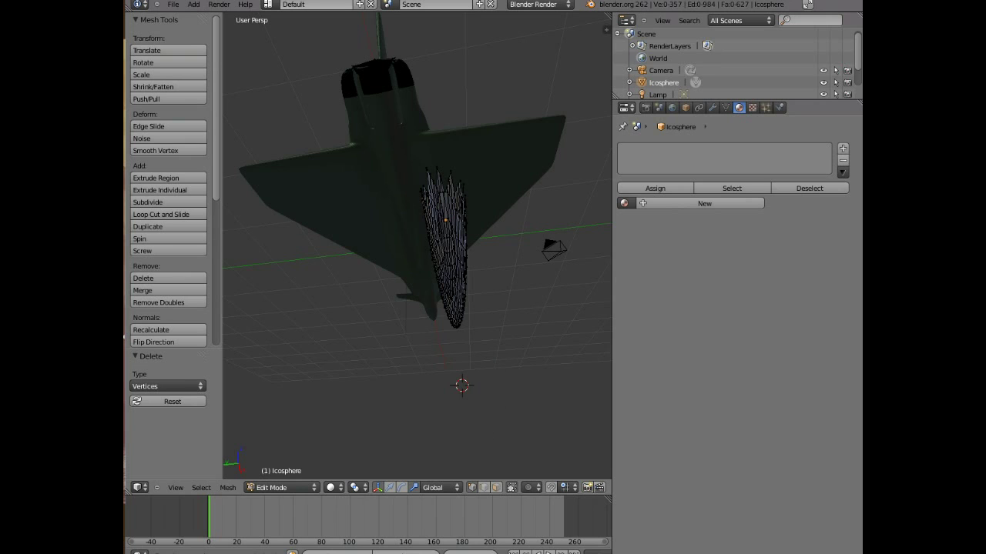
Step: View the body from behind and the side, then select and delete a strip of vertices along its upper edge
middle_click_drag(489, 362, 350, 454)
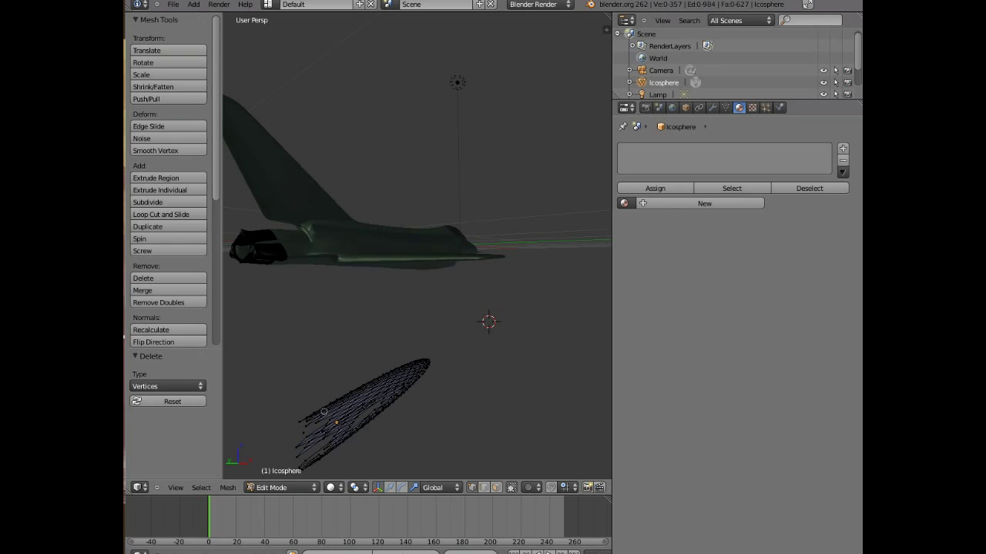
right_click(316, 420)
left_click_drag(317, 420, 397, 377)
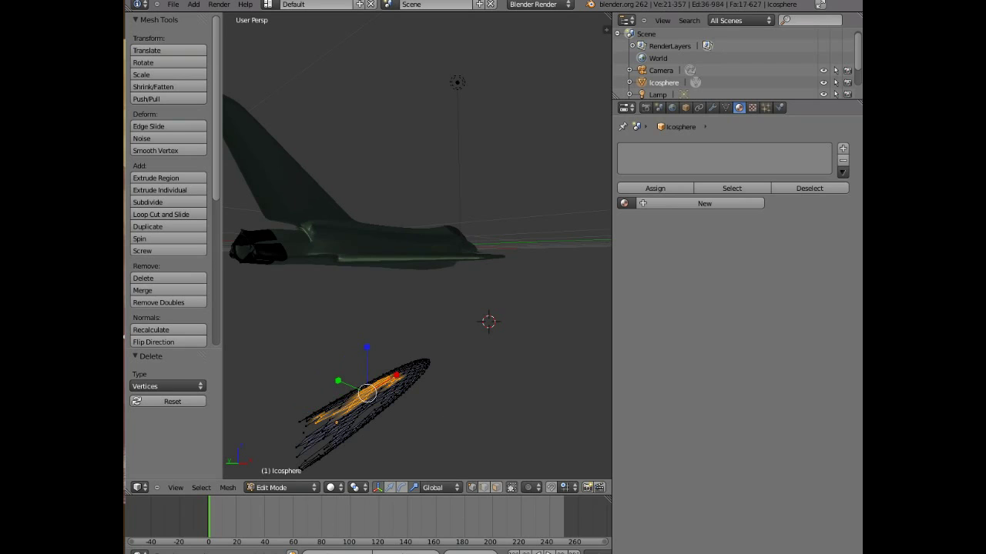
key("x")
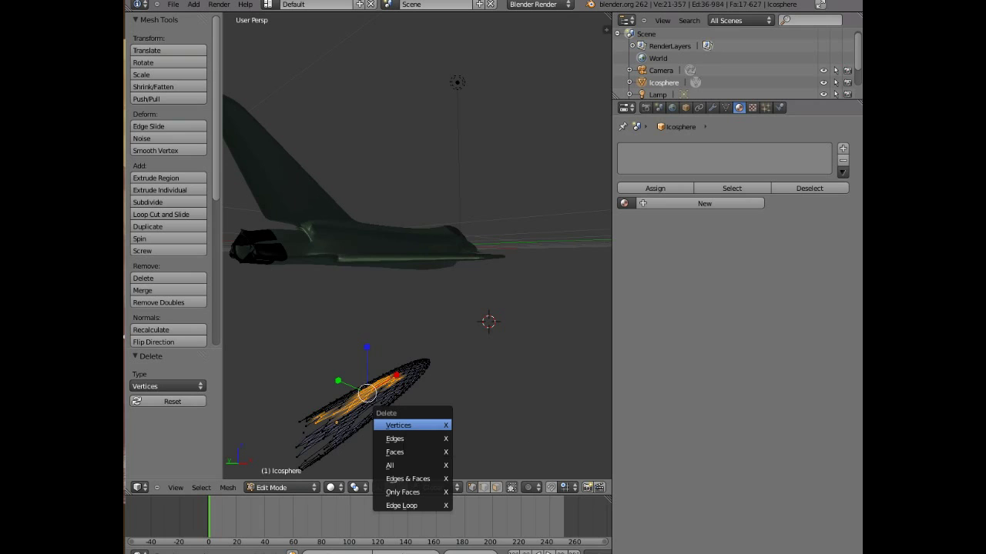
key("Return")
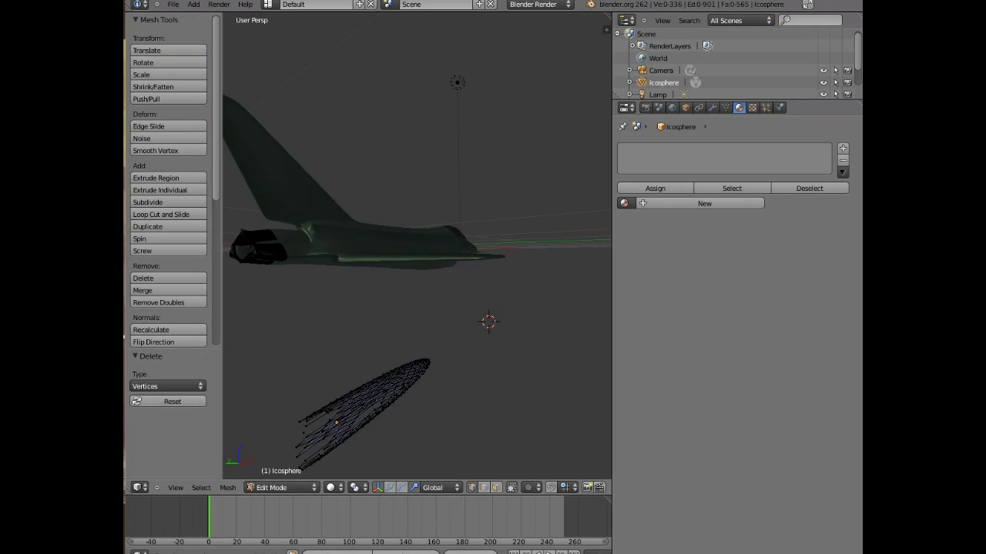
Step: Switch the icosphere to Object Mode and raise it 1.794 along Z to the jet's height
middle_click_drag(362, 308, 524, 223)
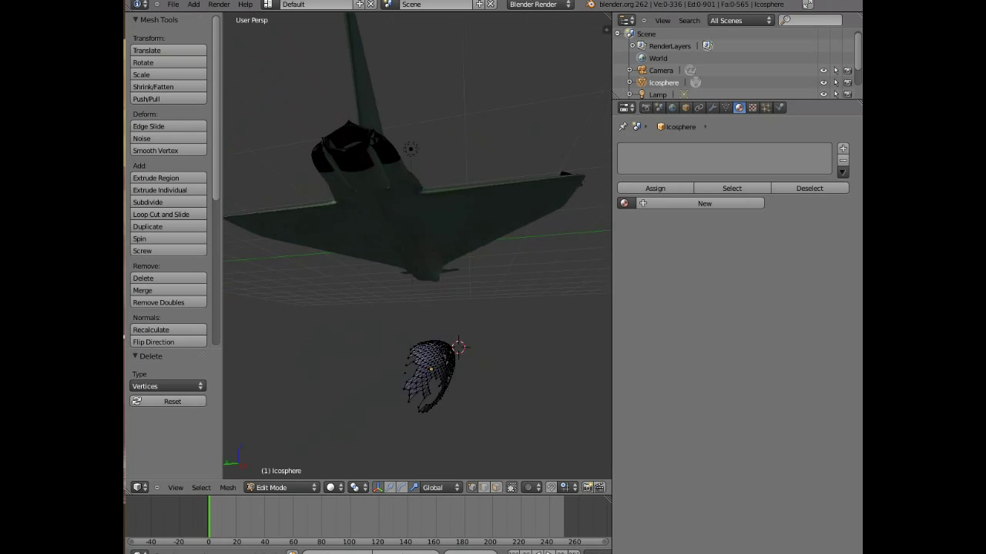
middle_click_drag(439, 271, 496, 195)
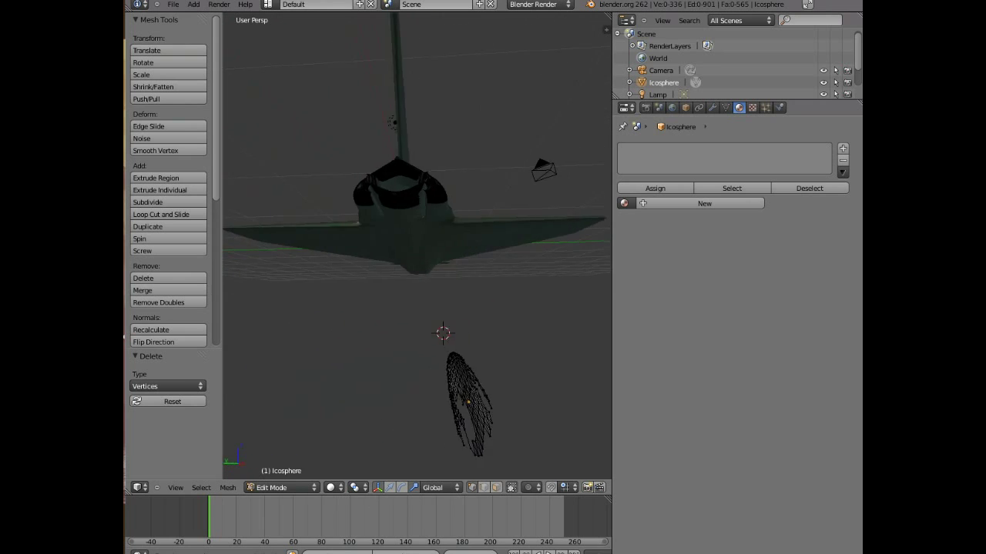
middle_click_drag(416, 277, 342, 283)
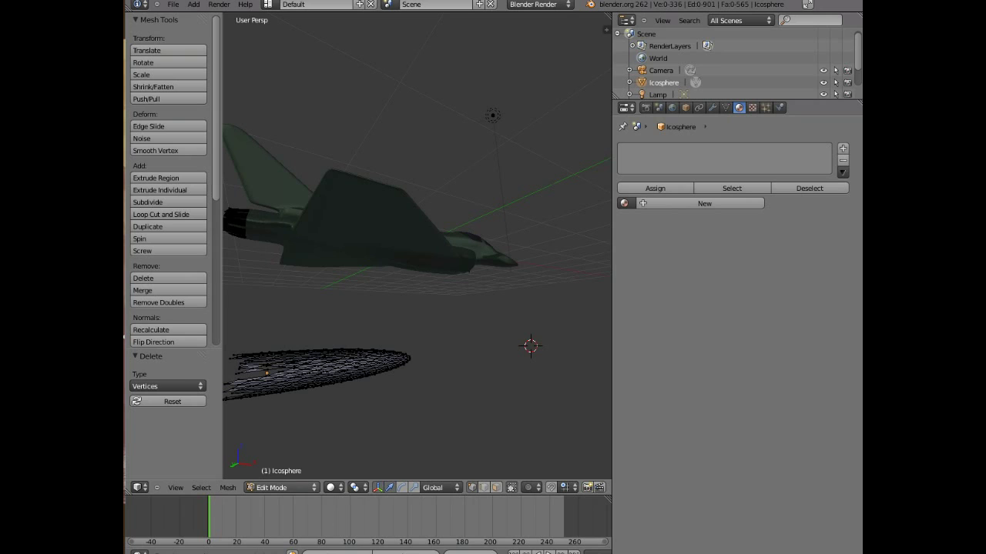
left_click(282, 488)
left_click(275, 475)
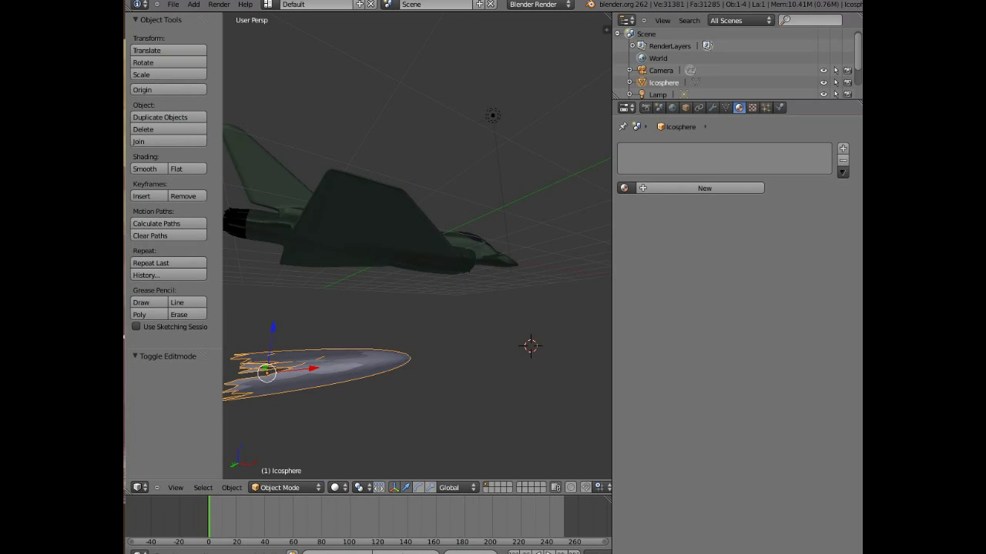
left_click_drag(273, 327, 292, 185)
key("Return")
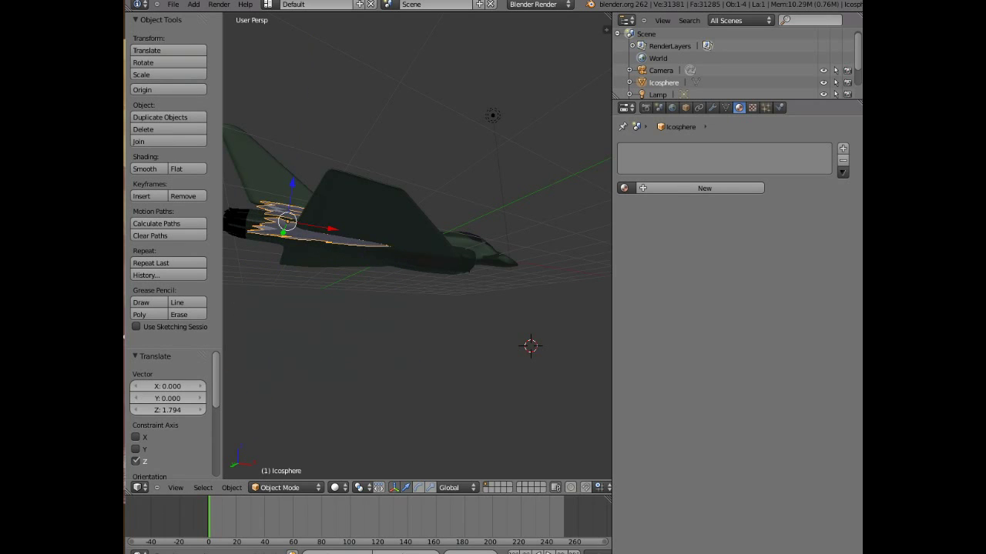
Step: Move the icosphere 0.578 along Y to centre it on the jet's fuselage
middle_click_drag(323, 231, 497, 277)
key("g")
key("y")
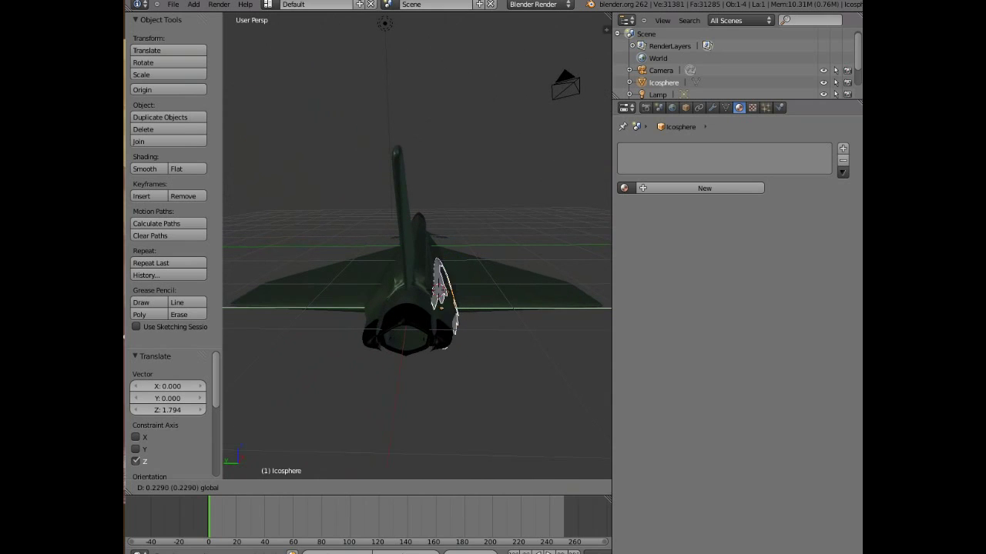
key("Return")
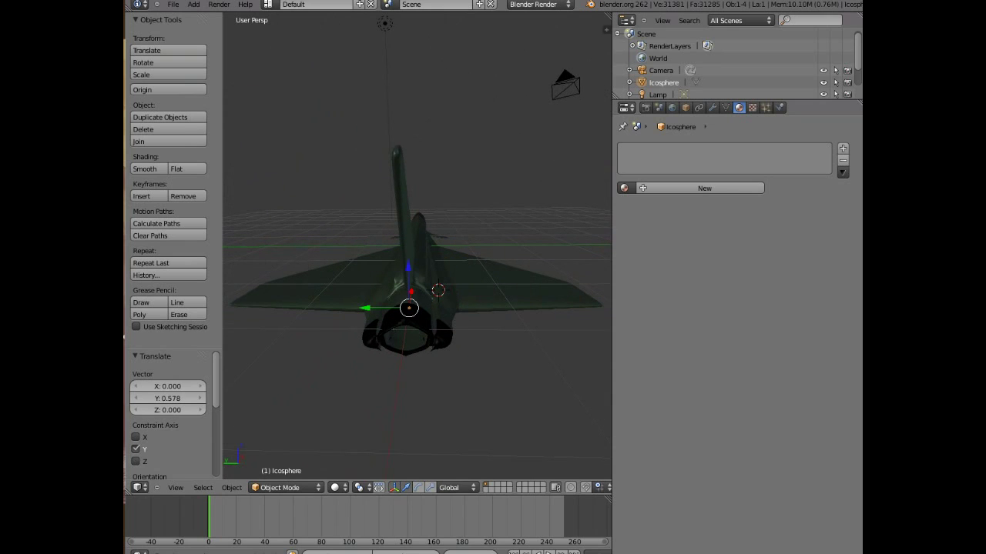
Step: Move the icosphere -0.973 along X so it extends out of the jet's exhaust, and raise it about 0.008 along Z
key("g")
key("x")
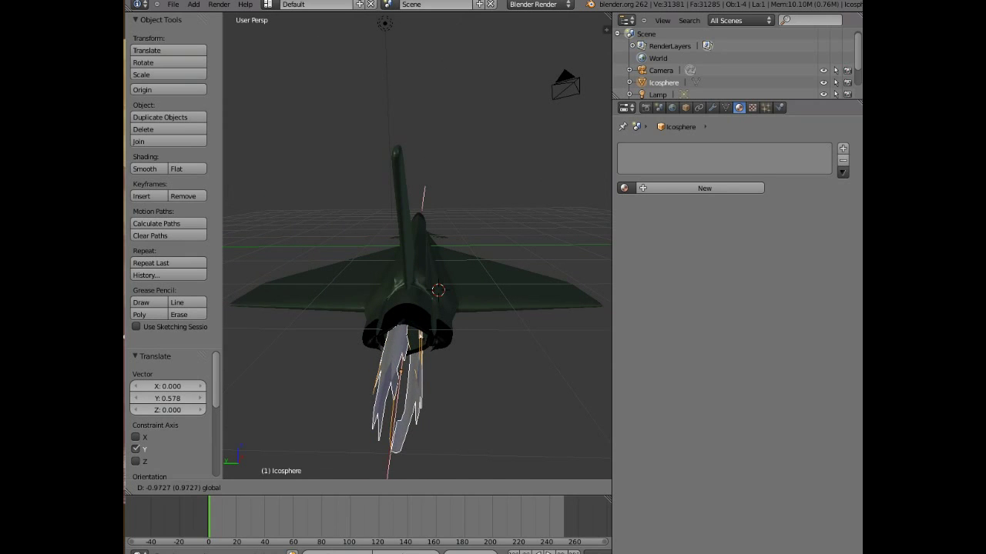
key("Return")
key("g")
key("z")
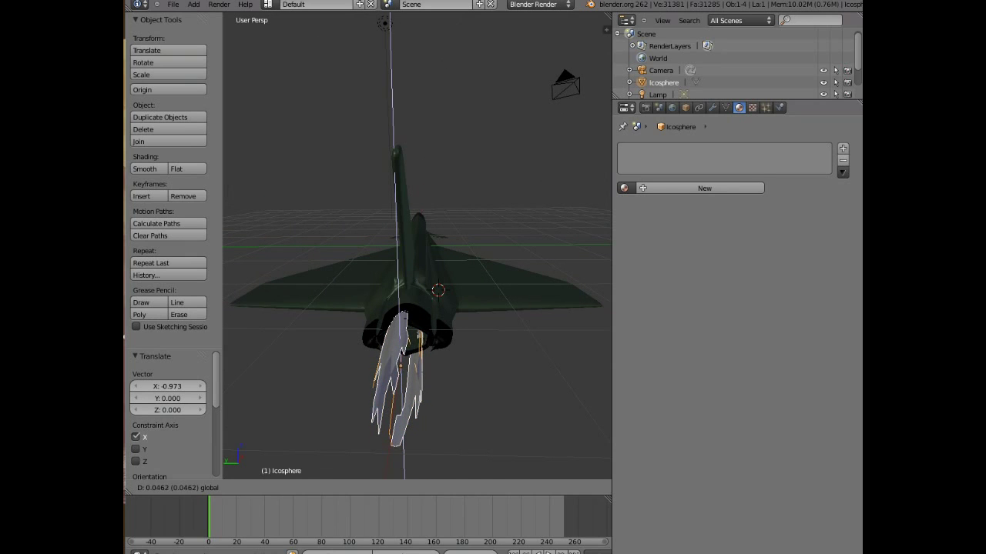
key("Return")
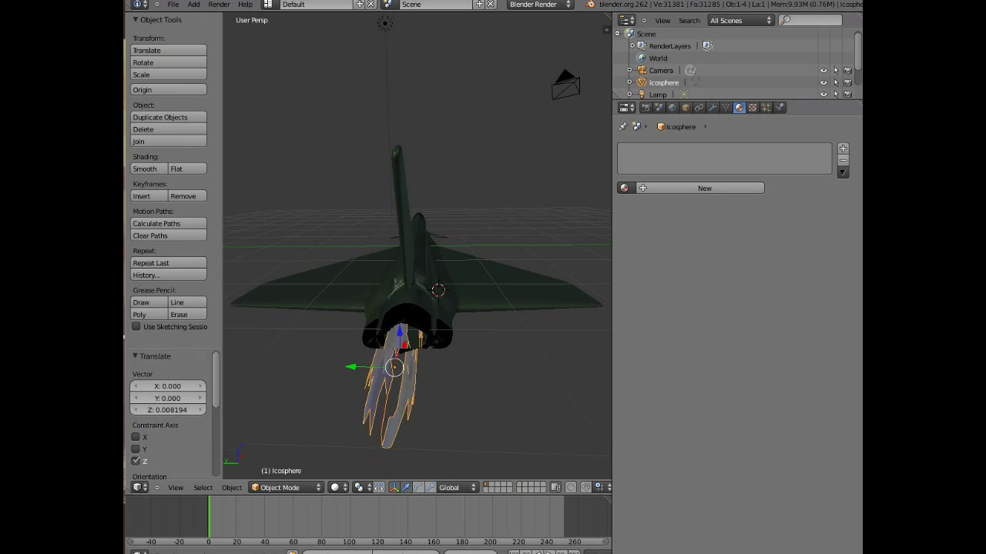
Step: Scale the icosphere uniformly by 0.818, and reduce it along Z by a further 0.821
middle_click_drag(493, 293, 323, 270)
scroll(416, 245, "down", 2)
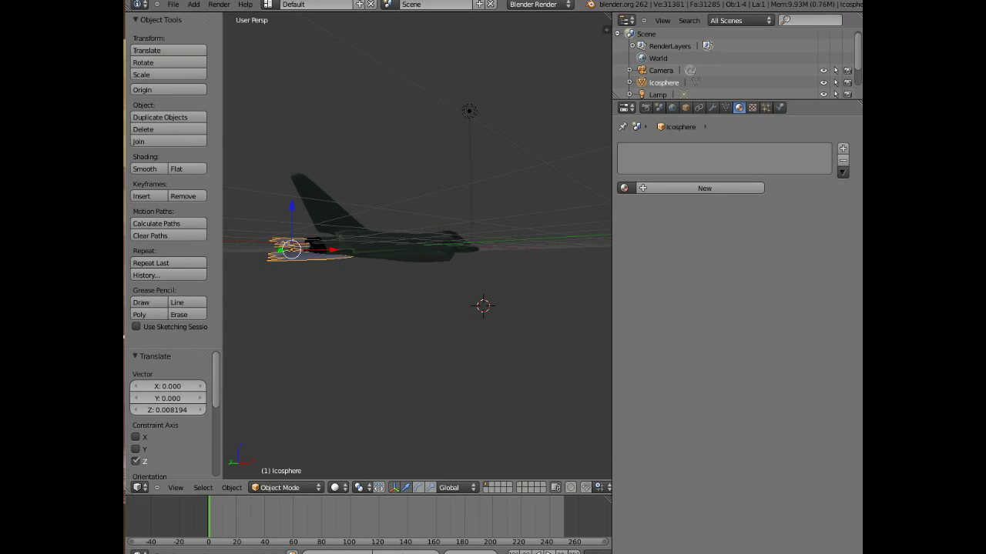
key("s")
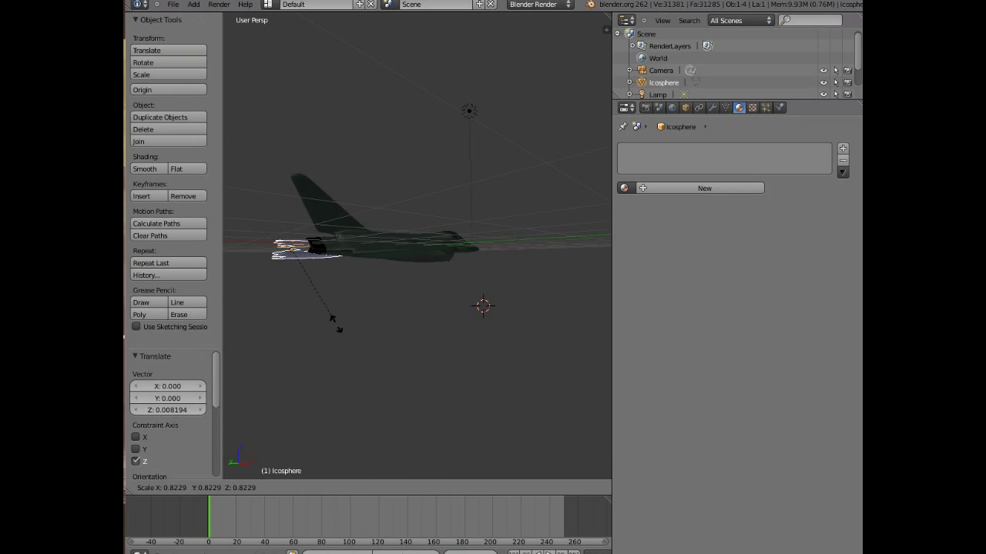
left_click(333, 322)
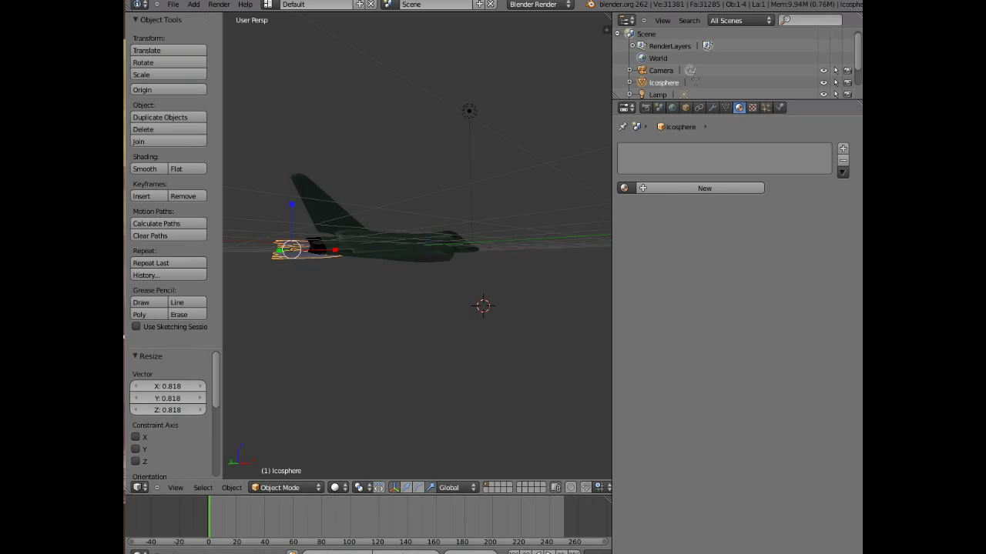
left_click_drag(291, 205, 291, 213)
Step: Narrow the icosphere along Y by a factor of 0.833 to fit the jet's exhaust
middle_click_drag(291, 213, 523, 216)
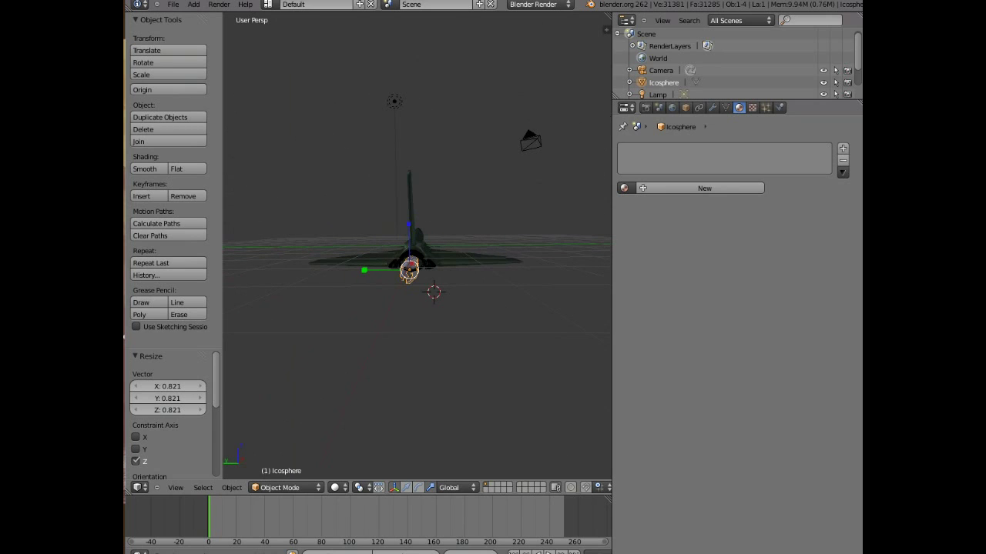
key("s")
key("y")
key("Return")
middle_click_drag(416, 231, 389, 301)
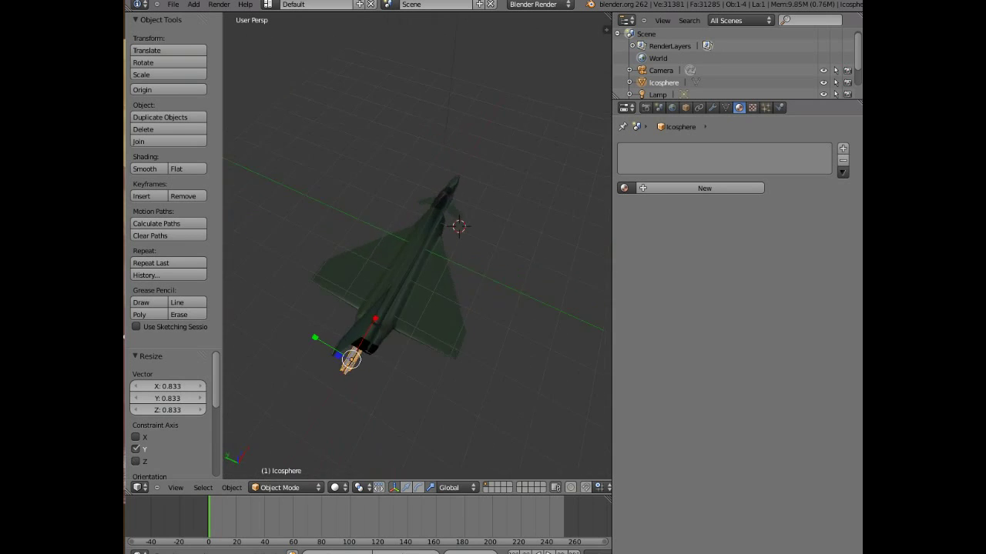
Step: Raise the icosphere 0.07765 along Z to line it up with the jet's exhaust, using the translate manipulator
middle_click_drag(281, 396, 308, 331)
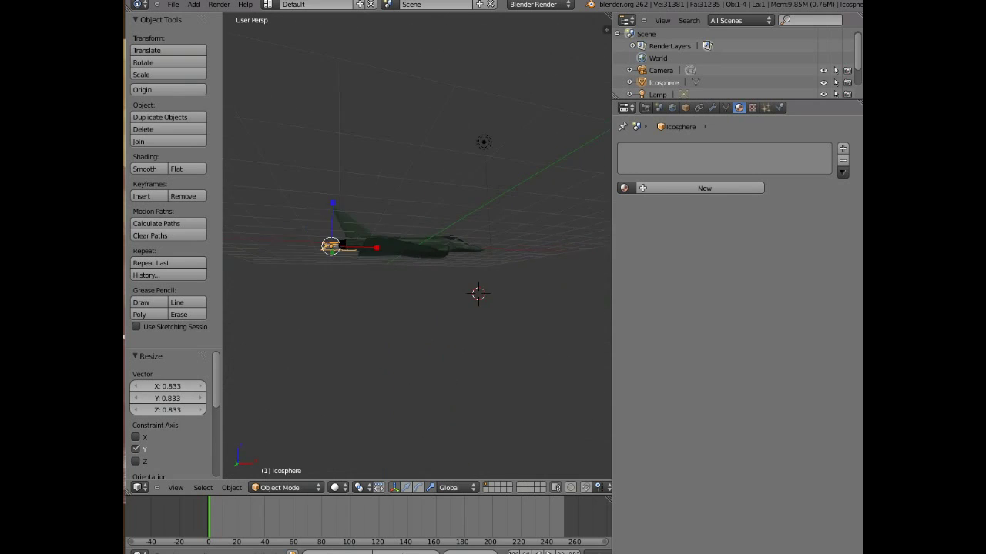
scroll(415, 246, "down", 5)
scroll(416, 246, "up", 8)
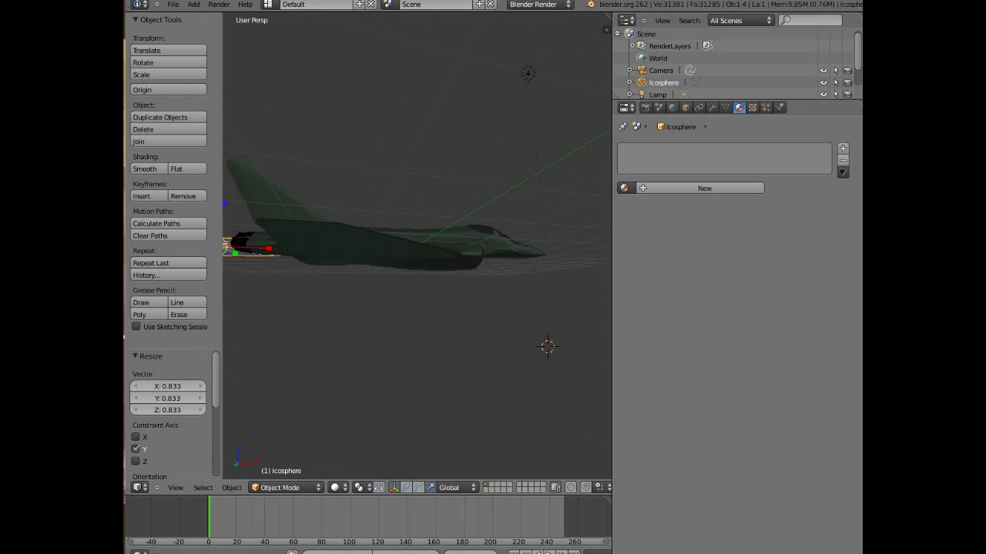
scroll(416, 246, "up", 2)
middle_click_drag(416, 247, 508, 284)
left_click(405, 488)
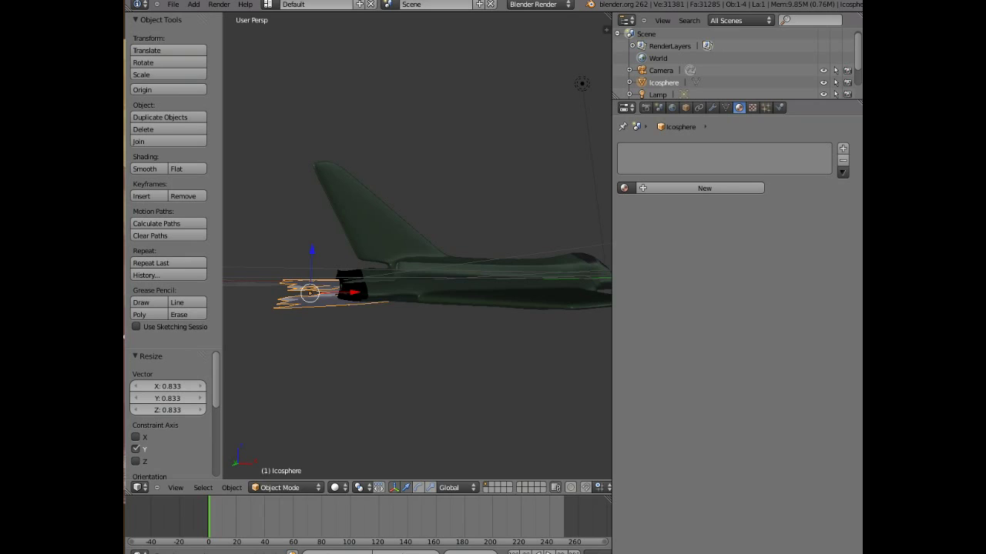
left_click_drag(312, 251, 312, 245)
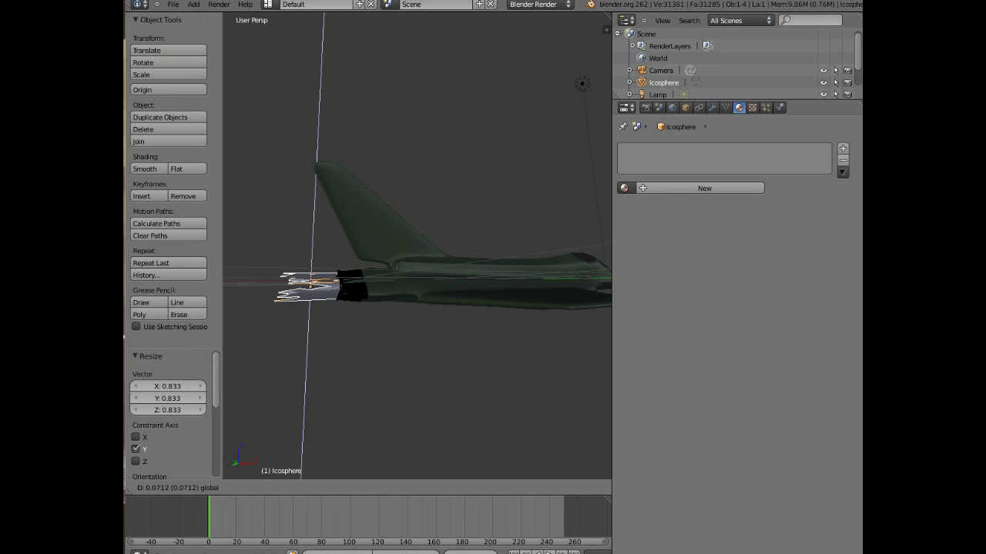
key("Return")
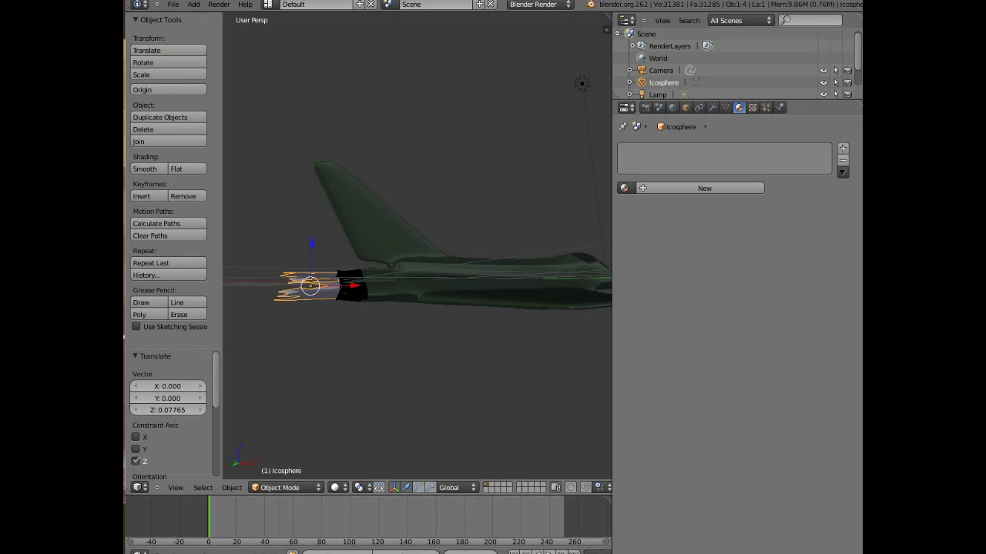
Step: Move the icosphere -0.655 along X so the flame stretches further out behind the exhaust
key("g")
key("x")
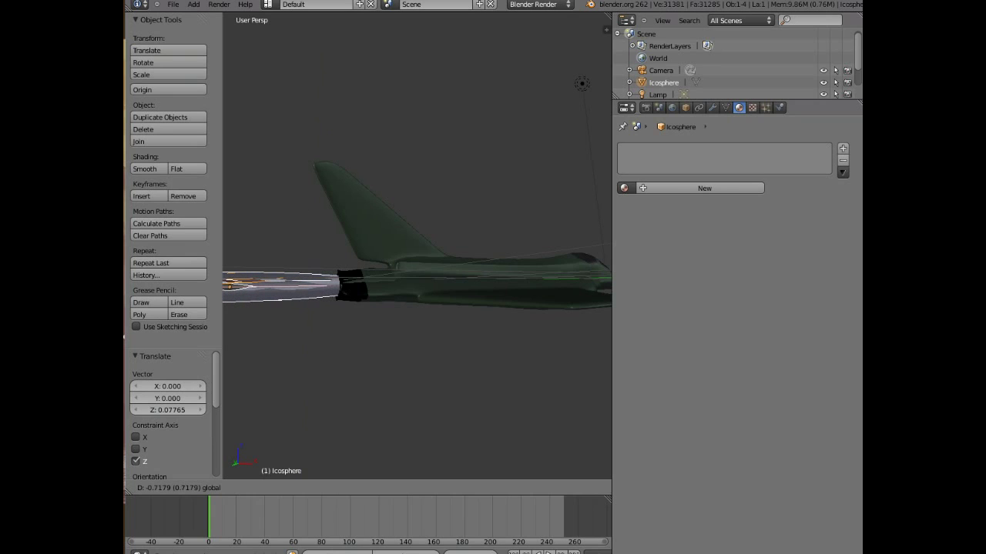
key("Return")
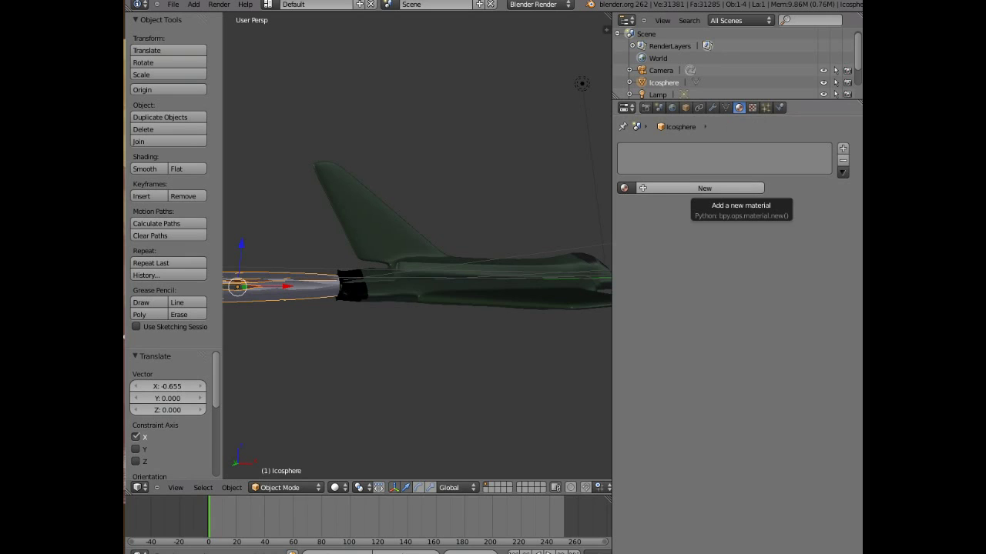
Step: Give the icosphere a new material with diffuse intensity 0, specular intensity 0 and Emit 2
left_click(704, 188)
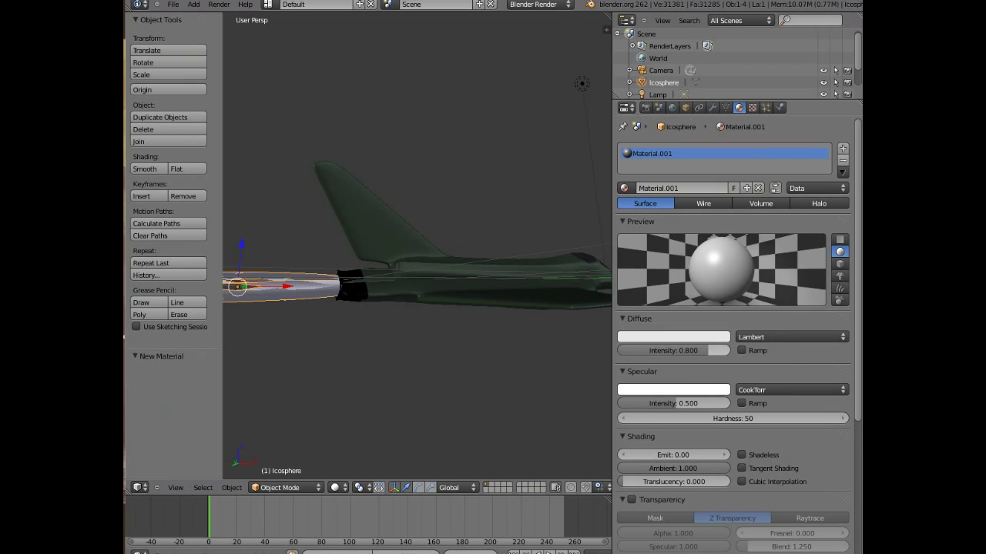
left_click_drag(707, 350, 616, 350)
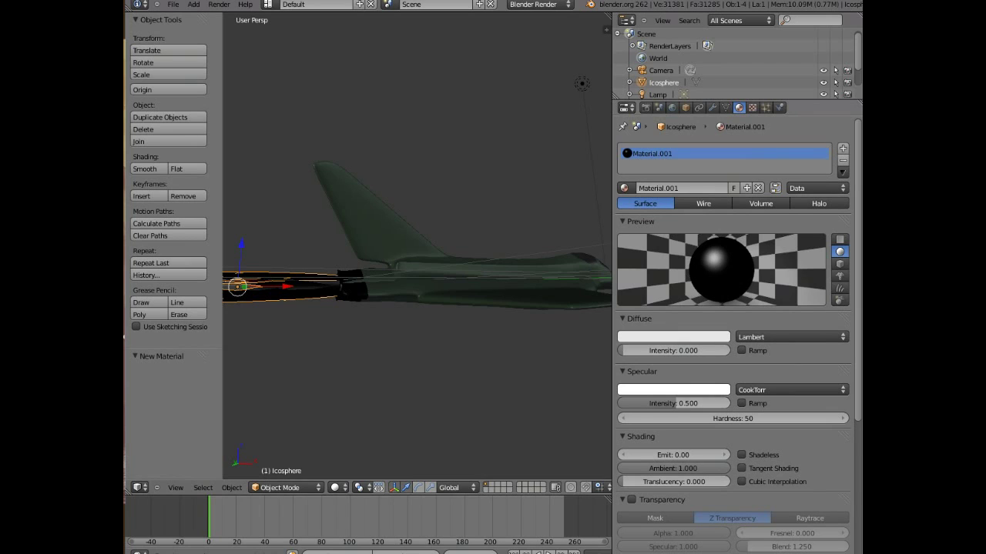
left_click_drag(676, 403, 616, 403)
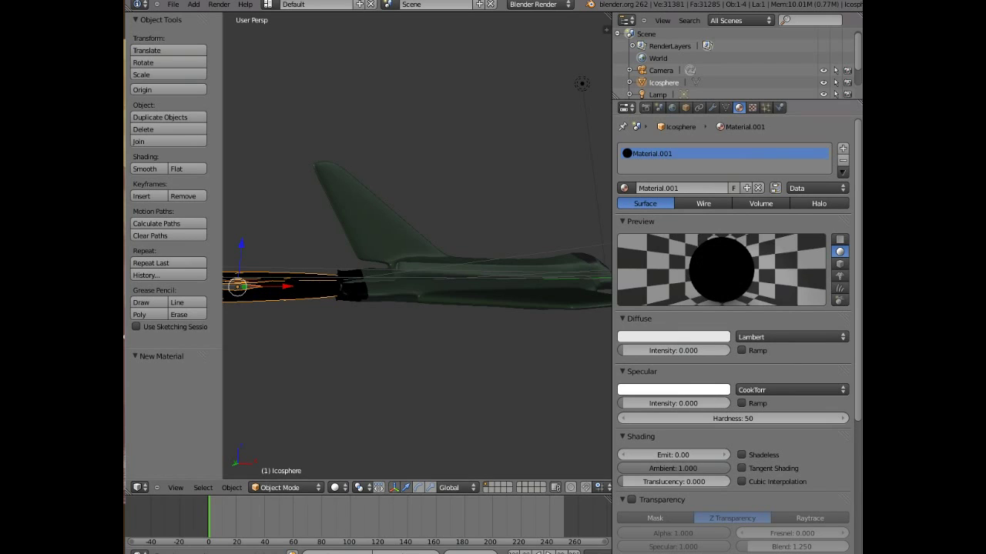
left_click_drag(673, 454, 878, 454)
left_click(693, 455)
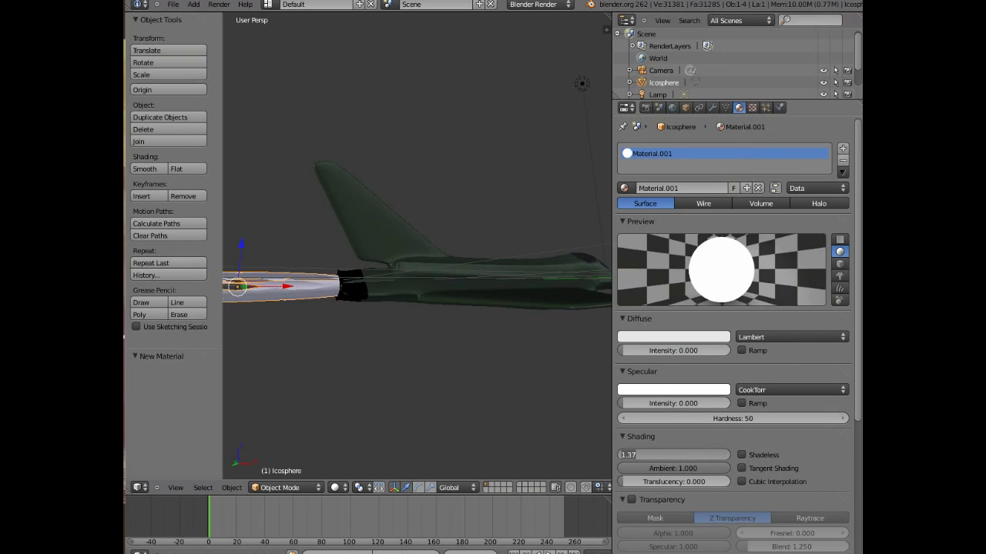
type("2")
key("Return")
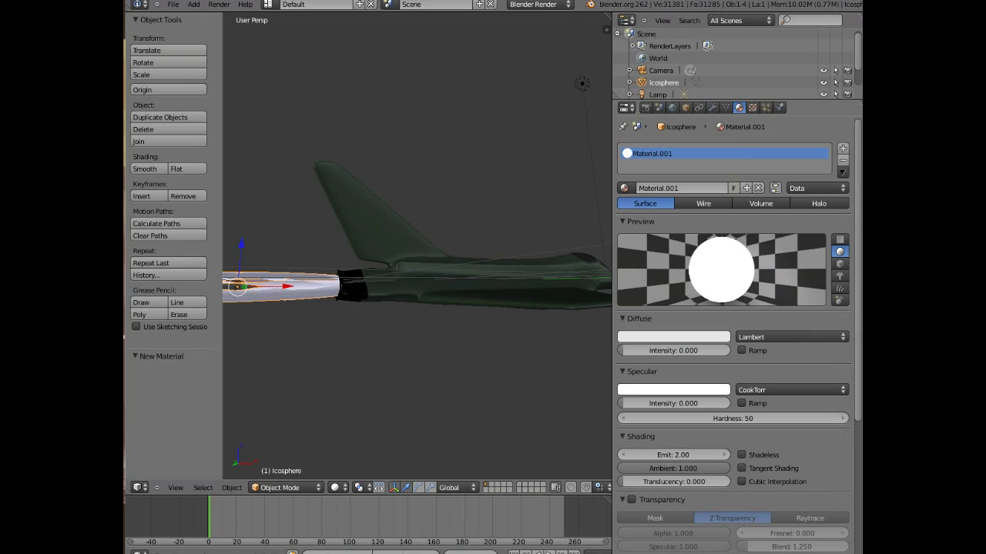
Step: Enable Z Transparency on the icosphere's material and set its alpha to 0.132
scroll(732, 347, "down", 3)
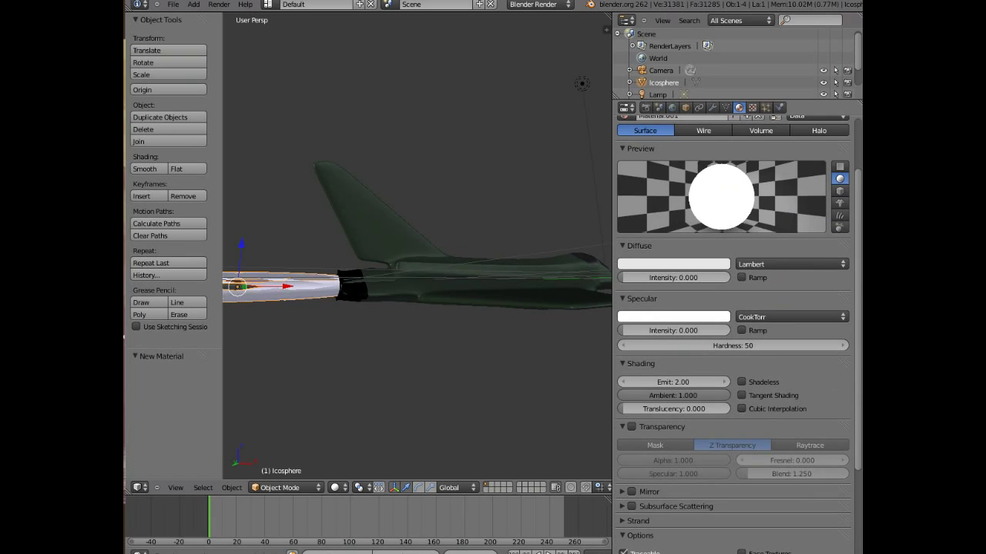
left_click(631, 426)
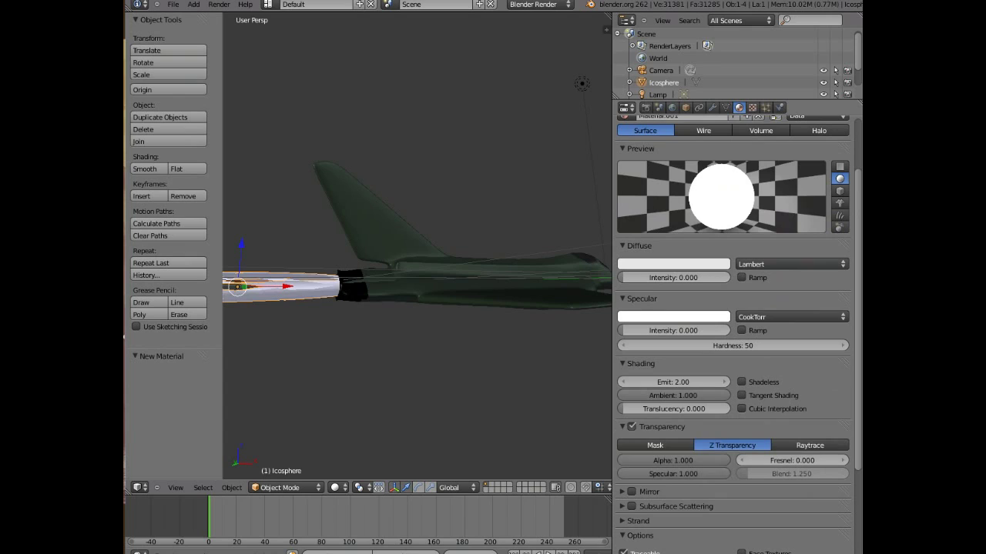
left_click_drag(728, 460, 636, 460)
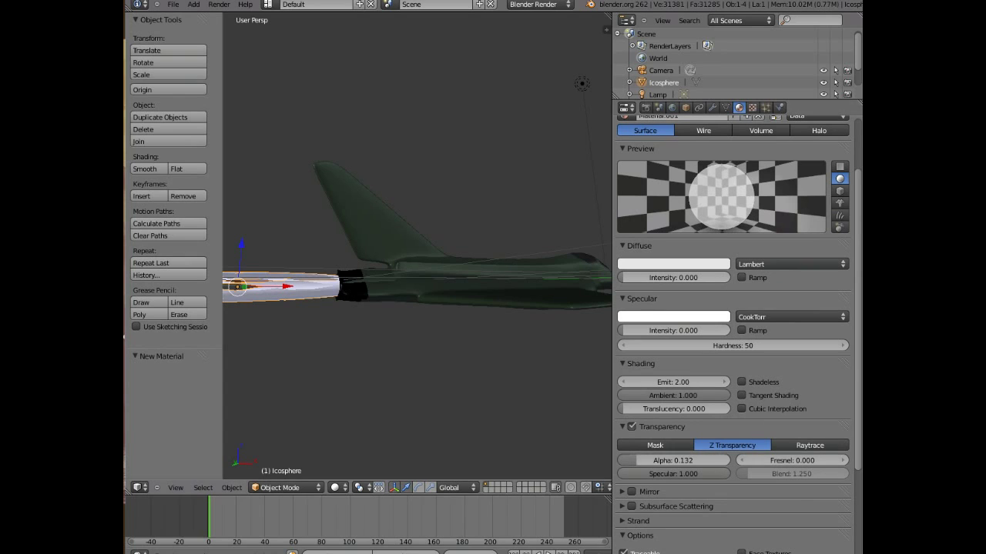
Step: Set the material's diffuse colour to a slightly darkened light blue, and collapse the diffuse settings
left_click(673, 265)
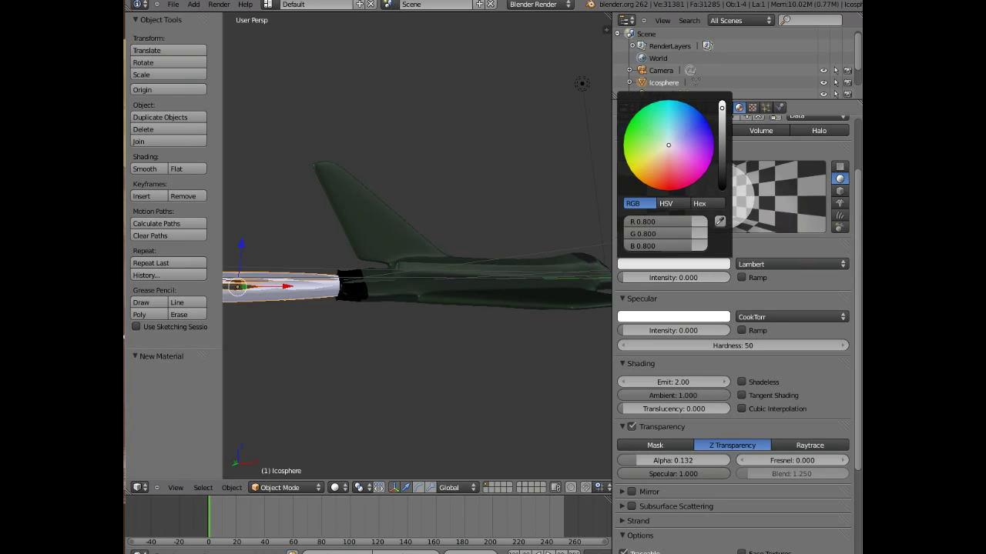
mouse_move(668, 145)
left_mouse_down()
mouse_move(645, 184)
mouse_move(700, 124)
mouse_move(682, 107)
left_mouse_up()
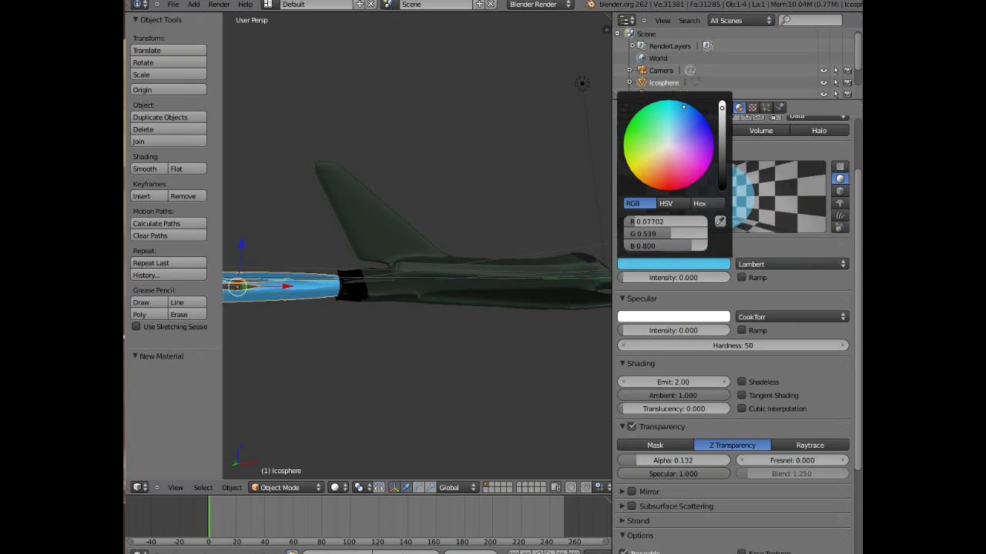
left_click_drag(721, 107, 722, 119)
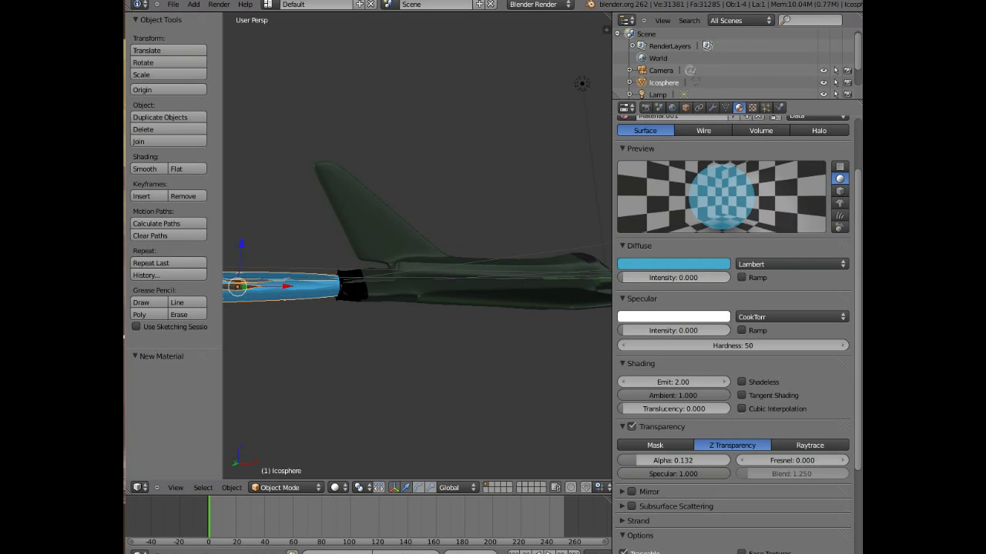
key("a")
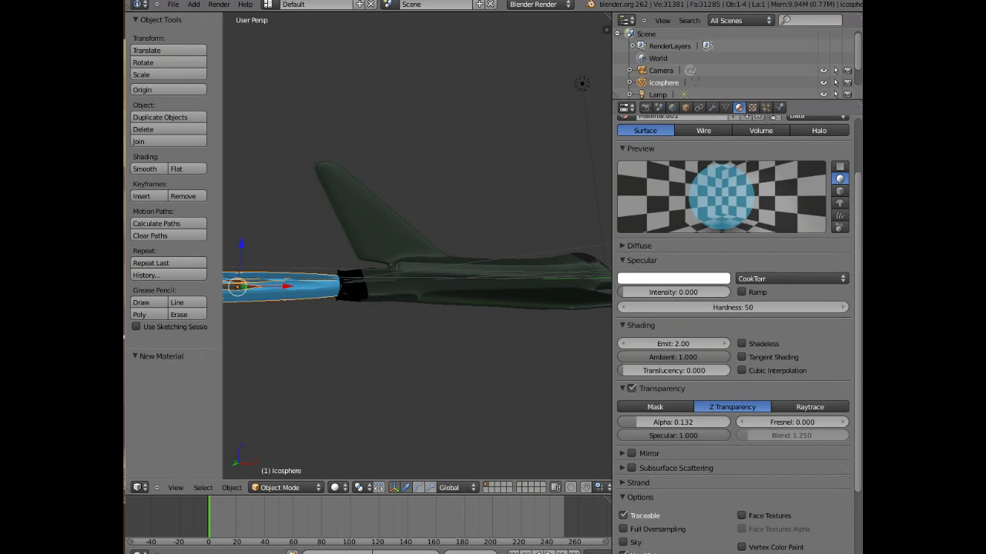
Step: Select the jet and move it 0.00173 along X to test how the flame follows
right_click(462, 281)
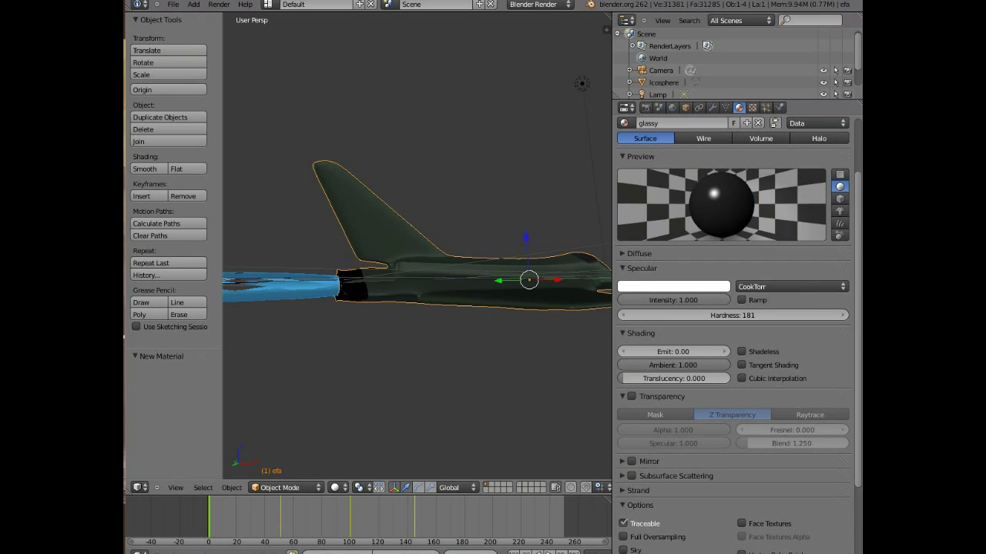
key("g")
key("x")
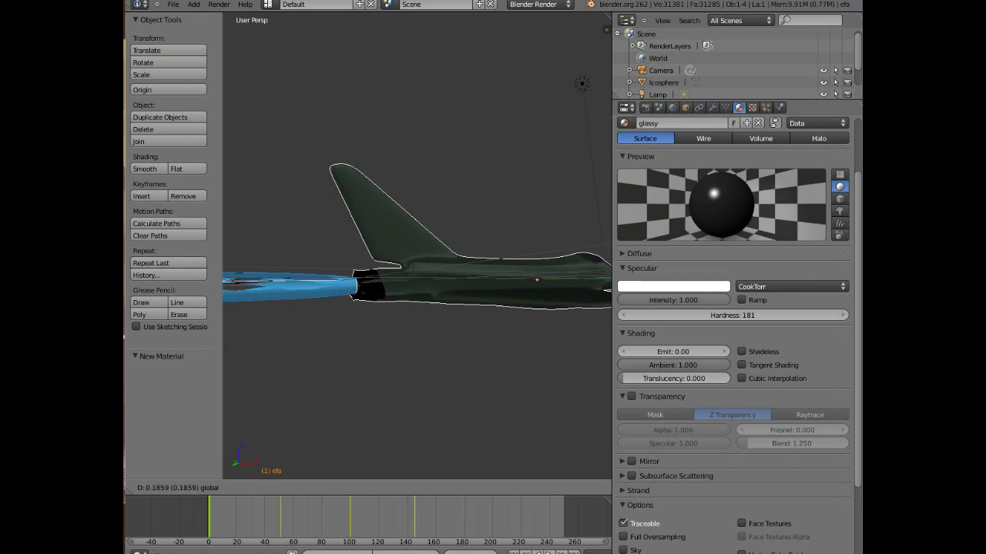
key("Return")
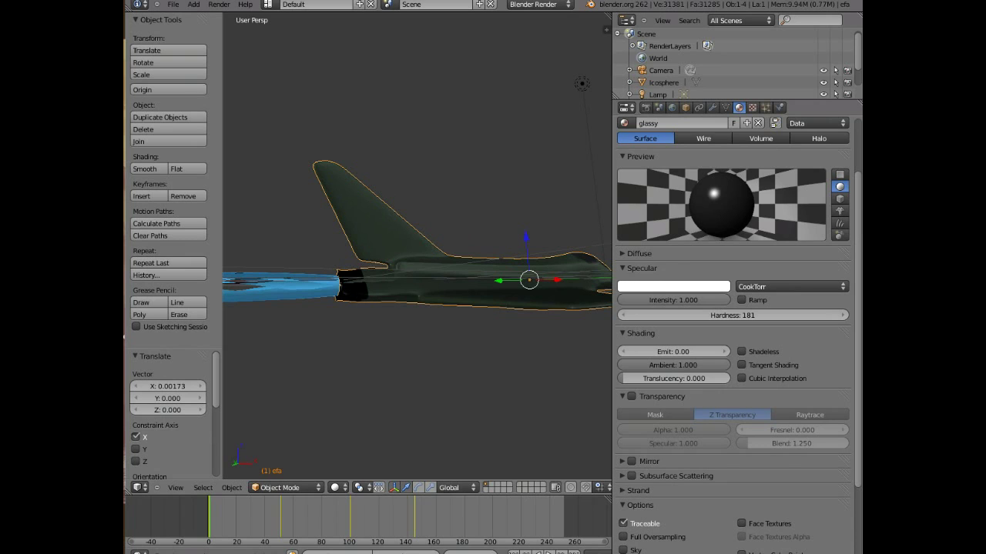
Step: Join the icosphere into the jet, and move the combined object -0.03748 along X
right_click(281, 286)
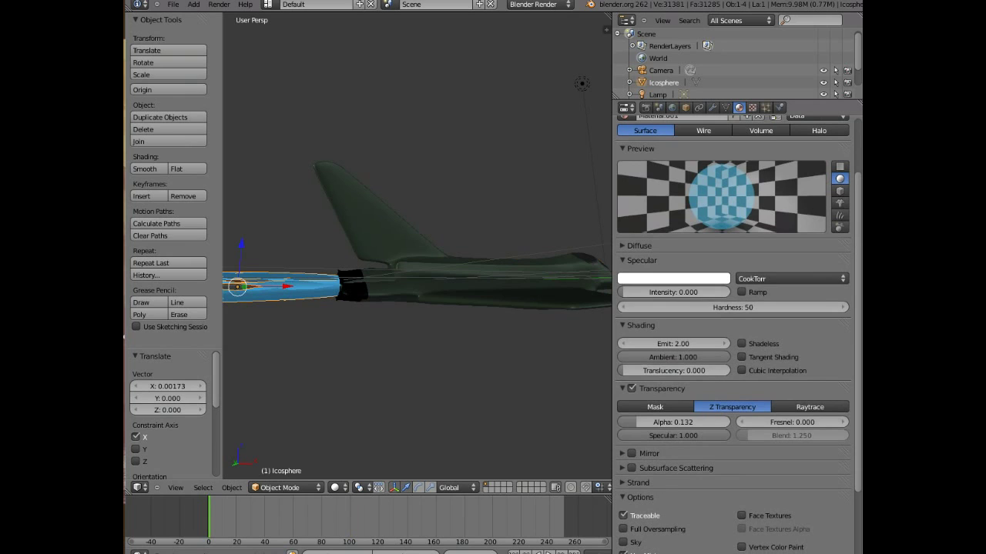
right_click(462, 281, "shift")
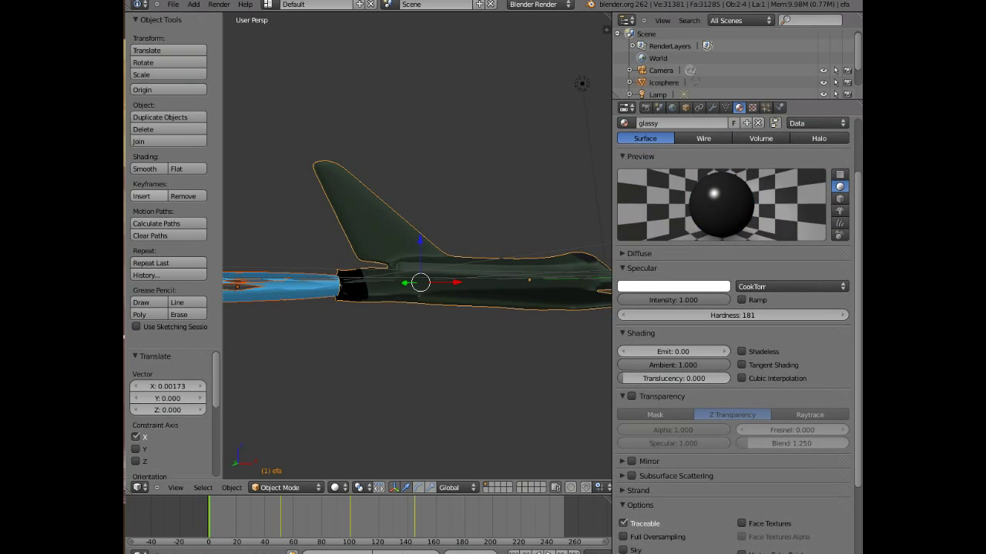
left_click(168, 141)
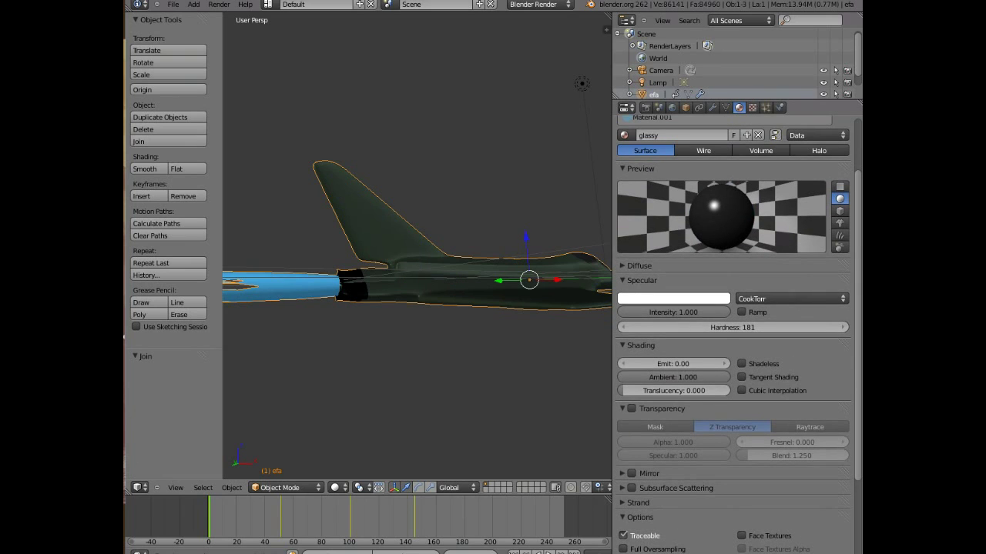
key("g")
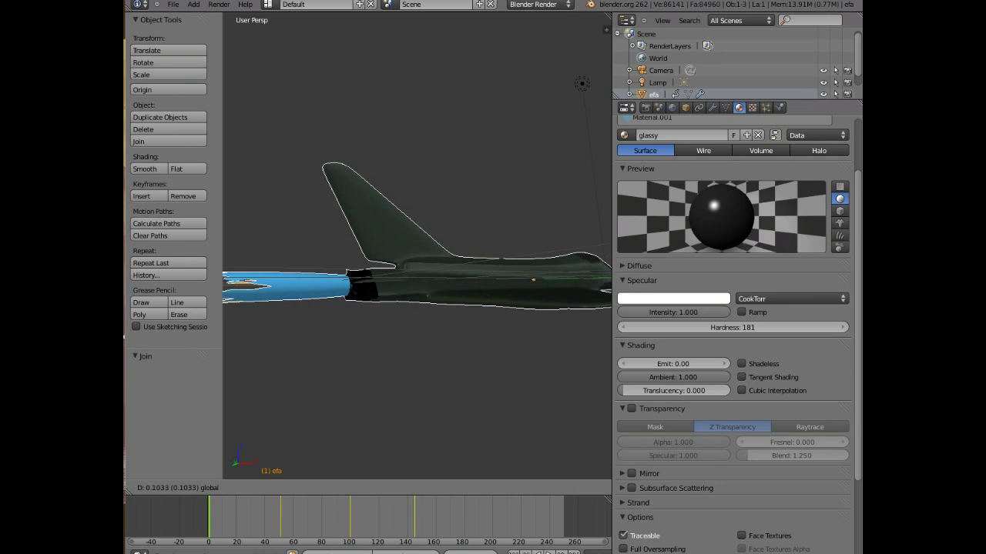
key("Return")
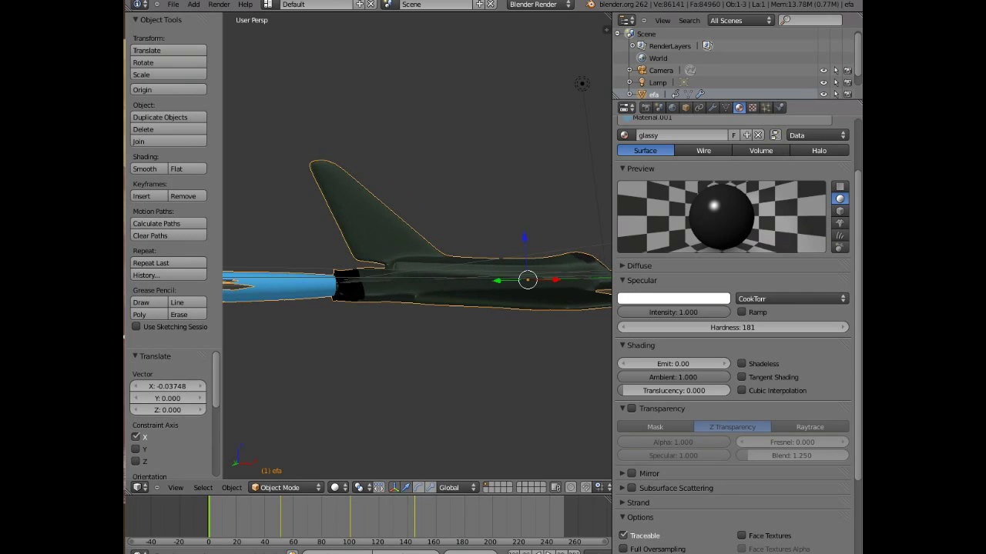
Step: Rename the jet's blue Material.001 as flame
scroll(738, 335, "up", 3)
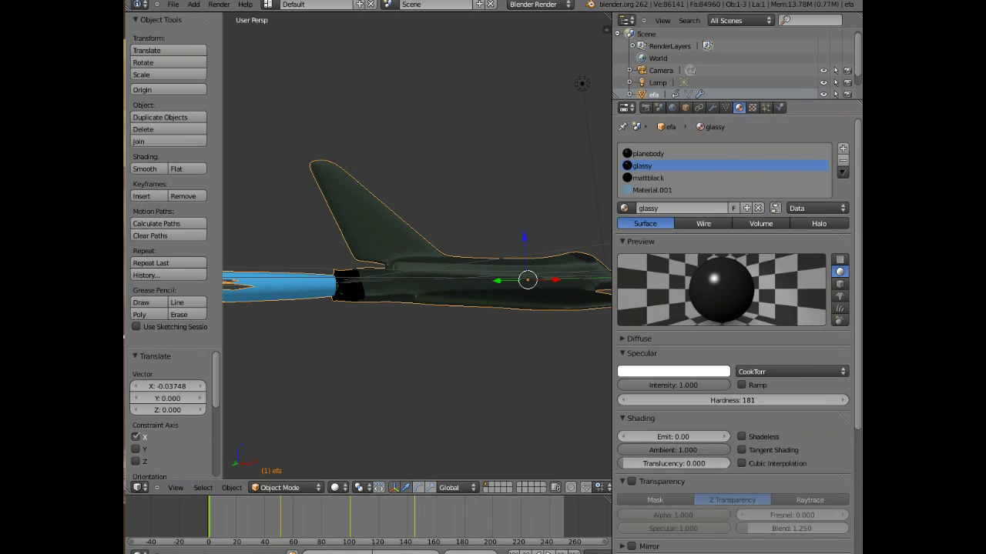
left_click(651, 189)
left_click(670, 208)
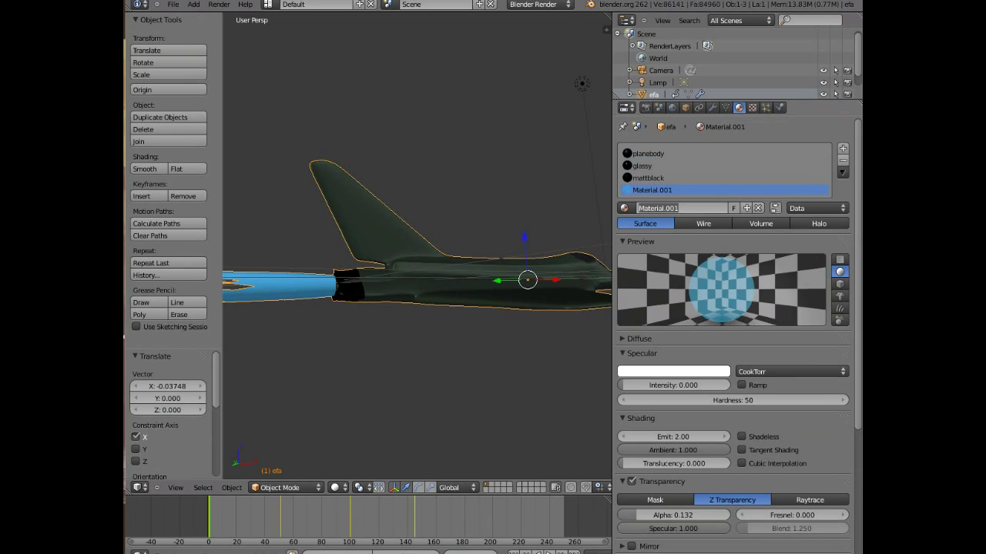
type("flame")
key("Return")
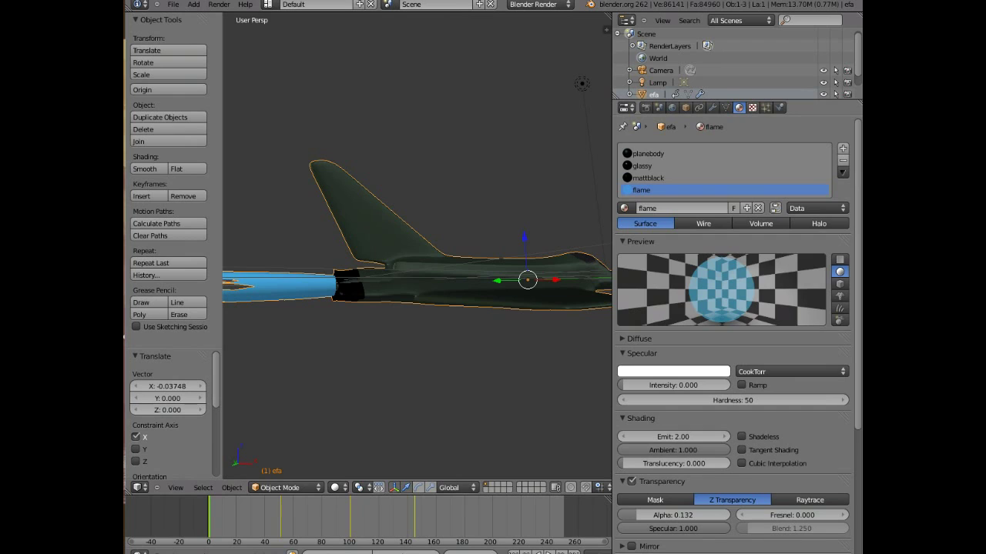
Step: Add a new texture of type Voronoi to the flame material, and bring its mapping and influence settings into view
left_click(753, 107)
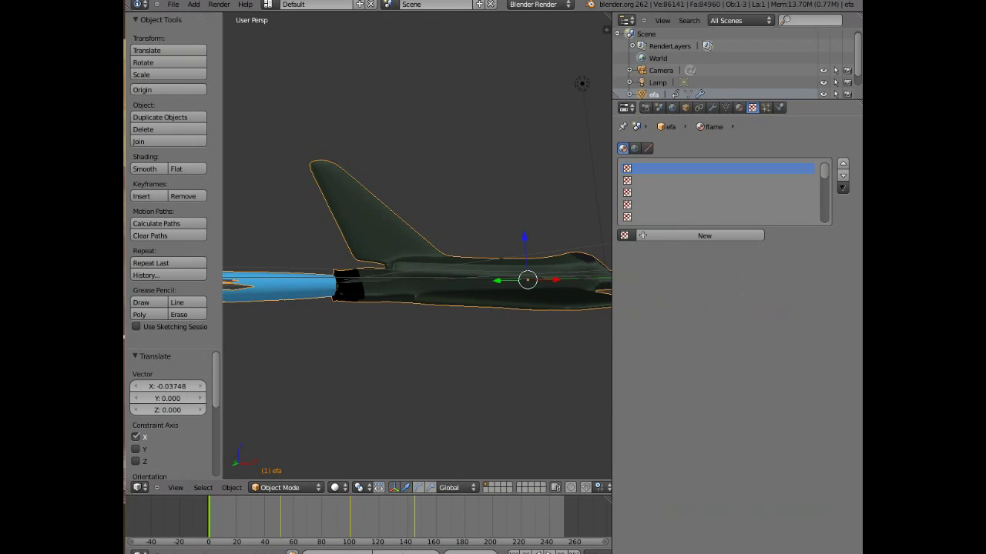
left_click(704, 236)
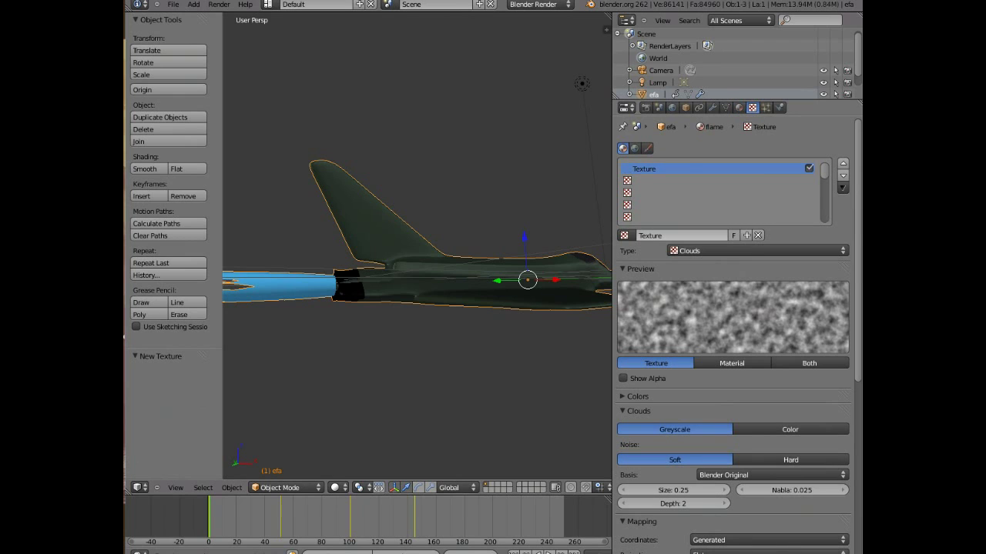
left_click(759, 250)
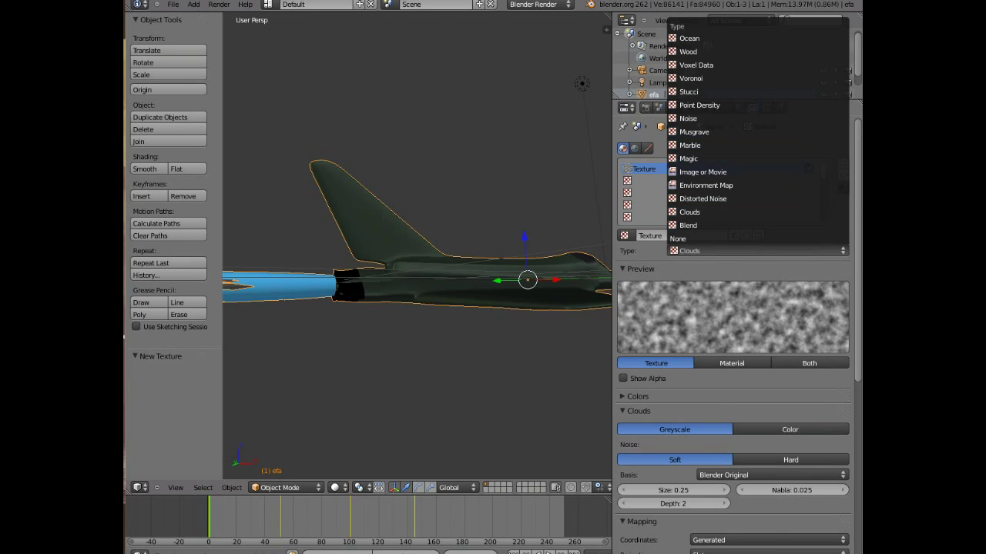
left_click(692, 78)
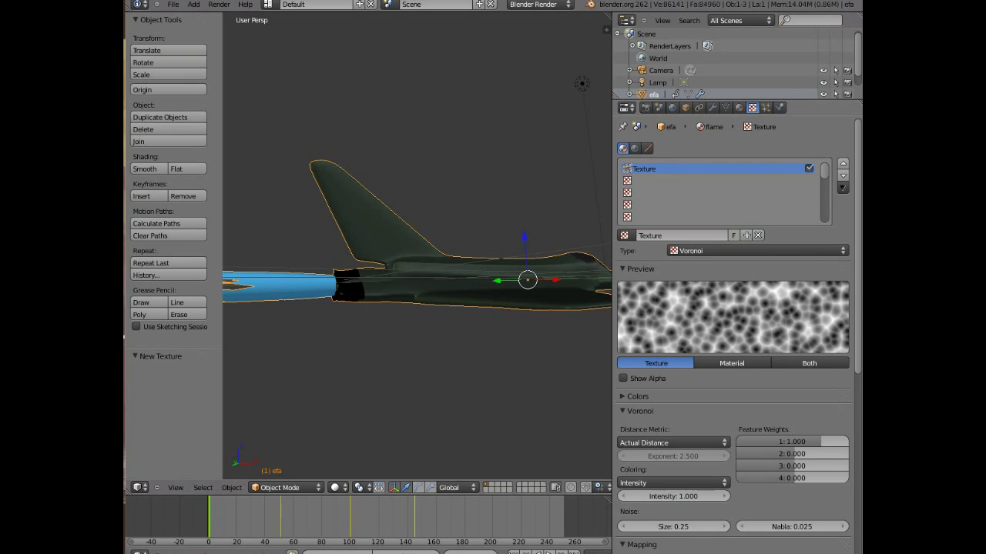
scroll(733, 308, "down", 9)
scroll(733, 308, "down", 2)
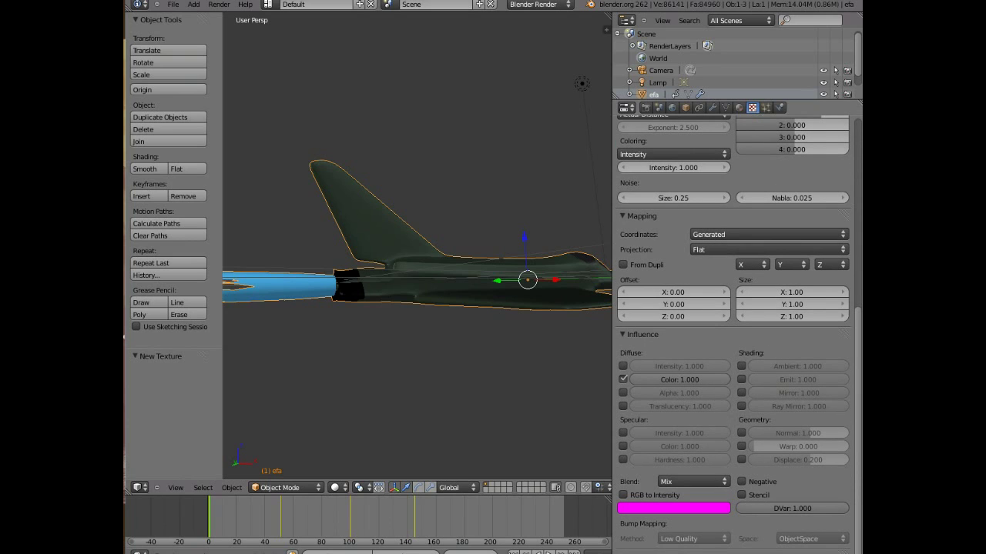
Step: Change the Voronoi texture's color to light purple and set its diffuse color influence to 0.191
left_click(623, 379)
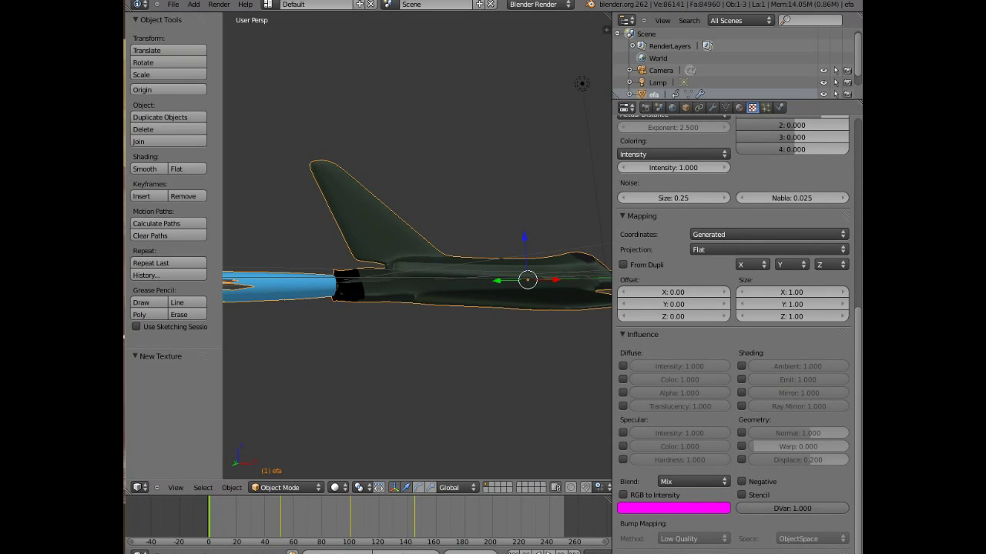
left_click(623, 379)
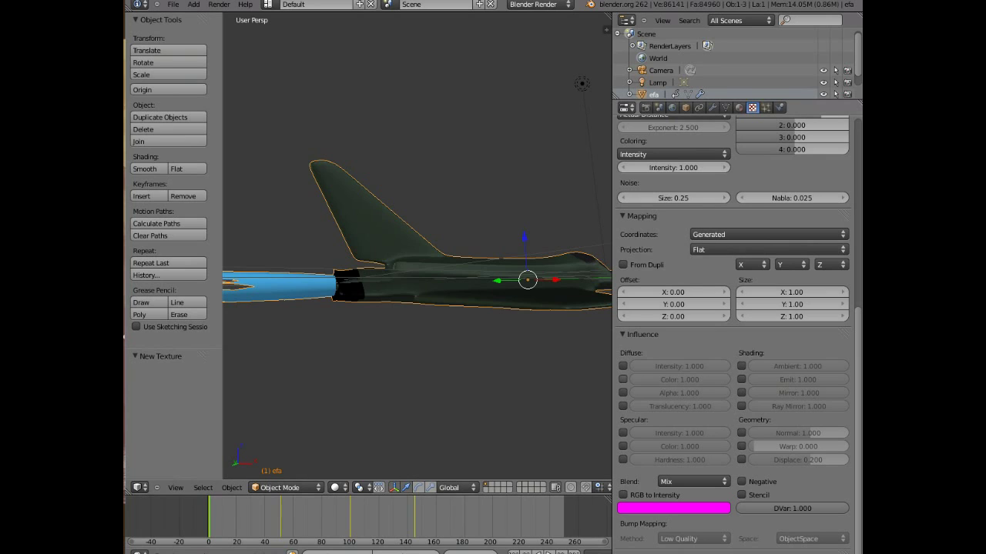
left_click(673, 508)
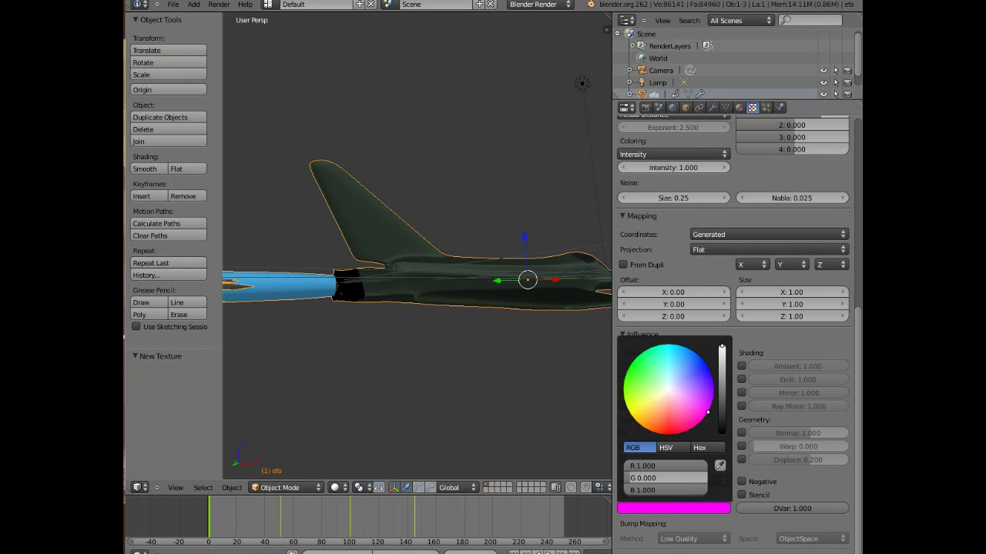
left_click_drag(708, 412, 665, 430)
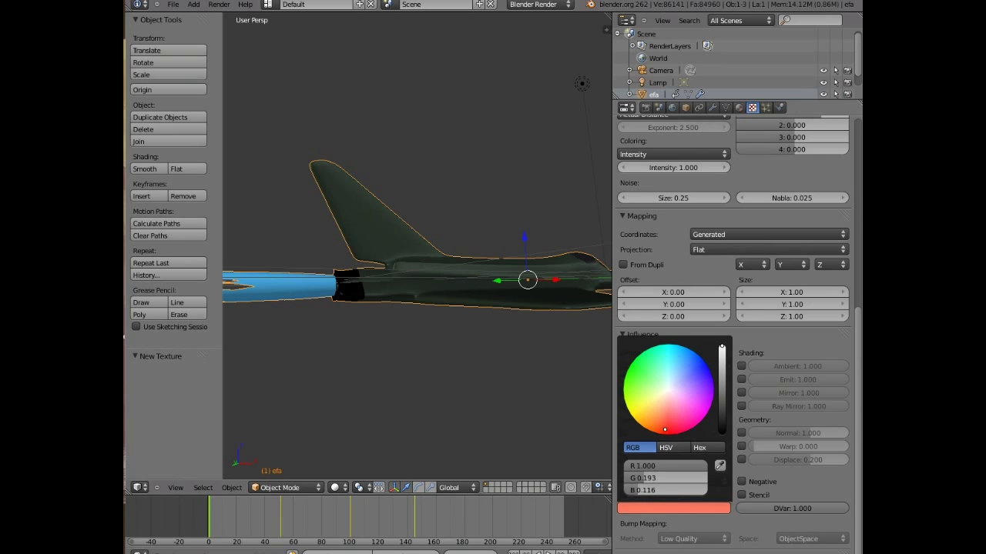
left_click_drag(664, 429, 700, 387)
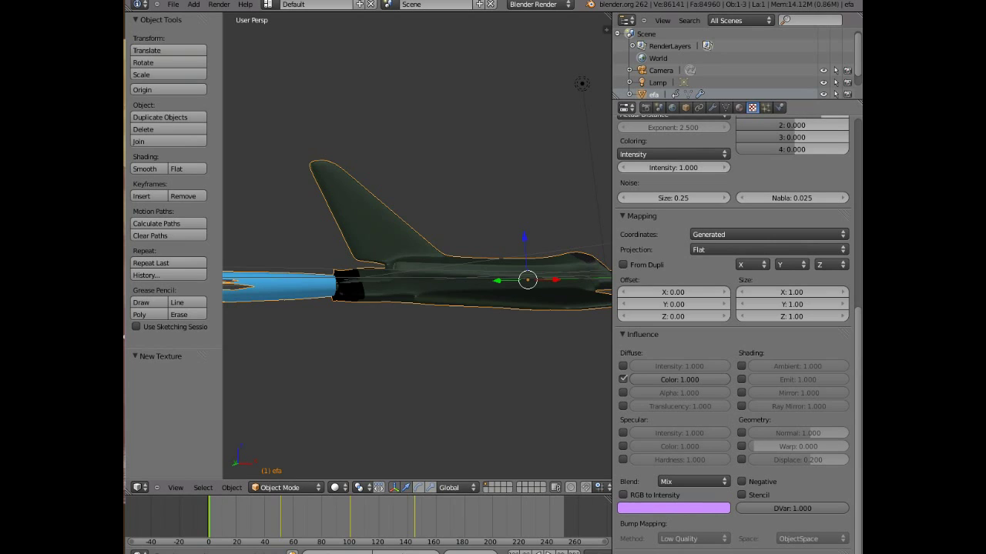
left_click_drag(723, 380, 652, 380)
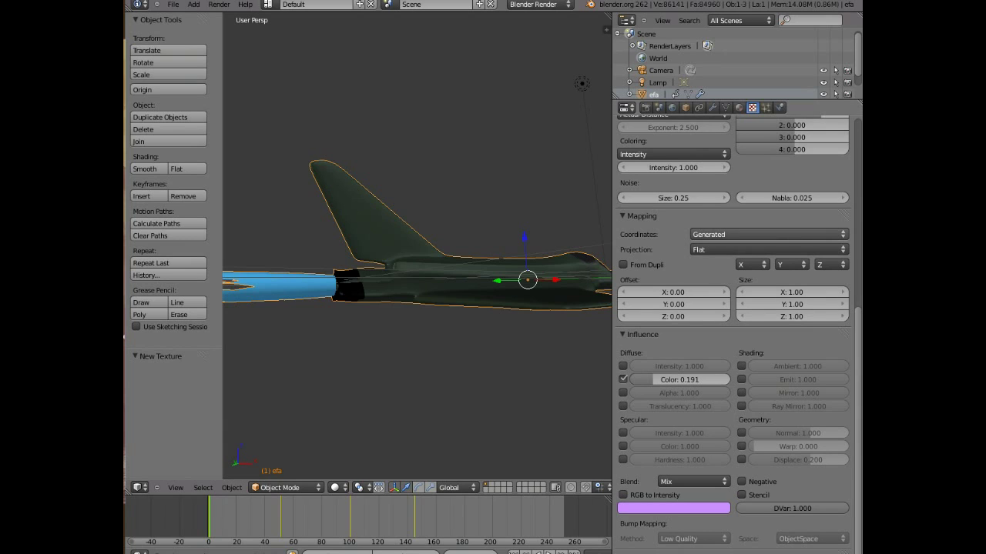
Step: Map the Voronoi texture with Global coordinates and a Sphere projection
left_click(767, 234)
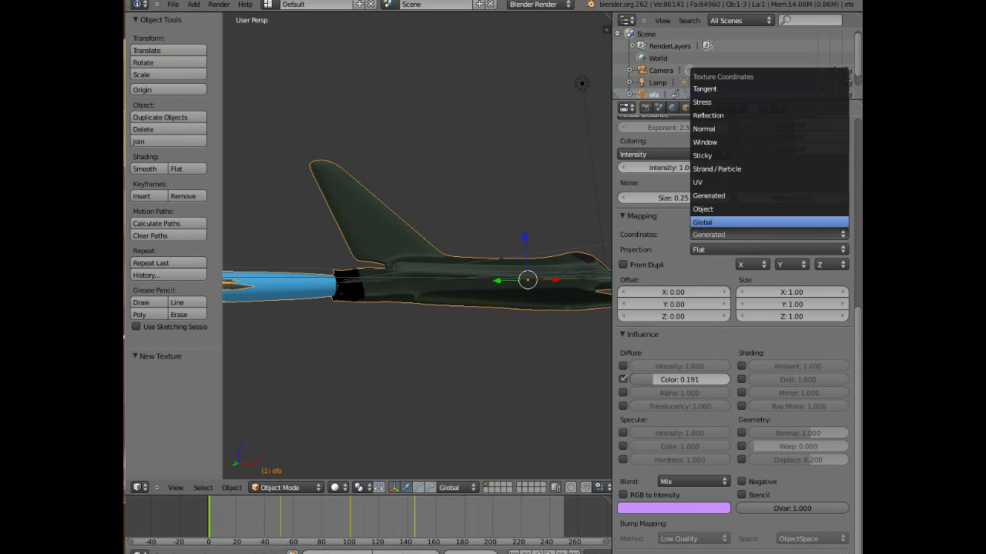
left_click(768, 222)
left_click(768, 249)
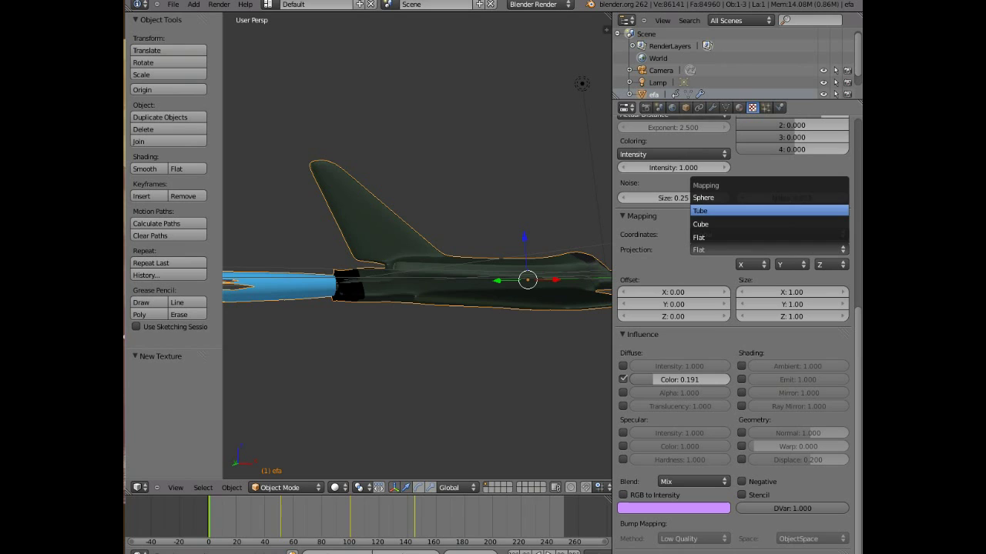
left_click(731, 197)
Step: Preview the texture and material together, and set the Voronoi noise size to 0.39
scroll(733, 331, "up", 10)
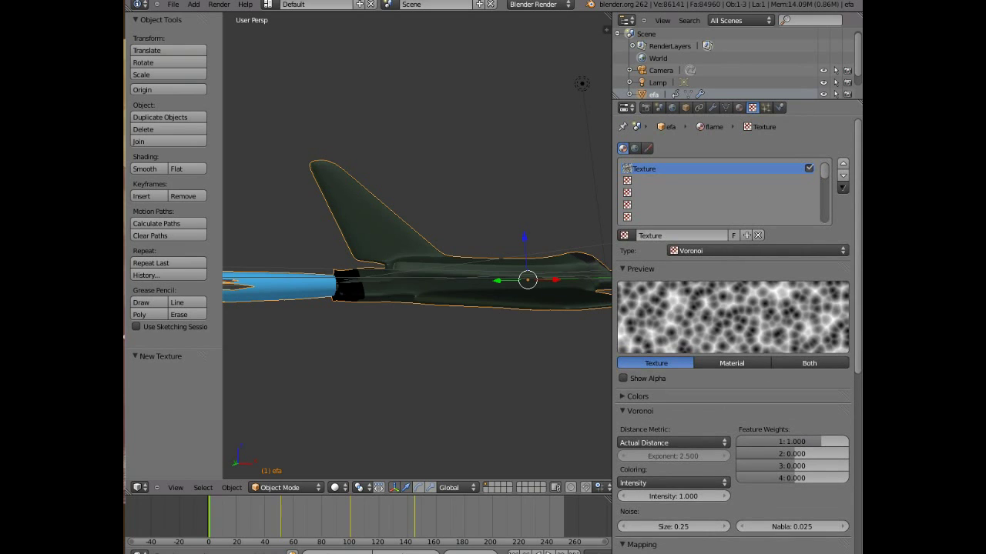
left_click(809, 363)
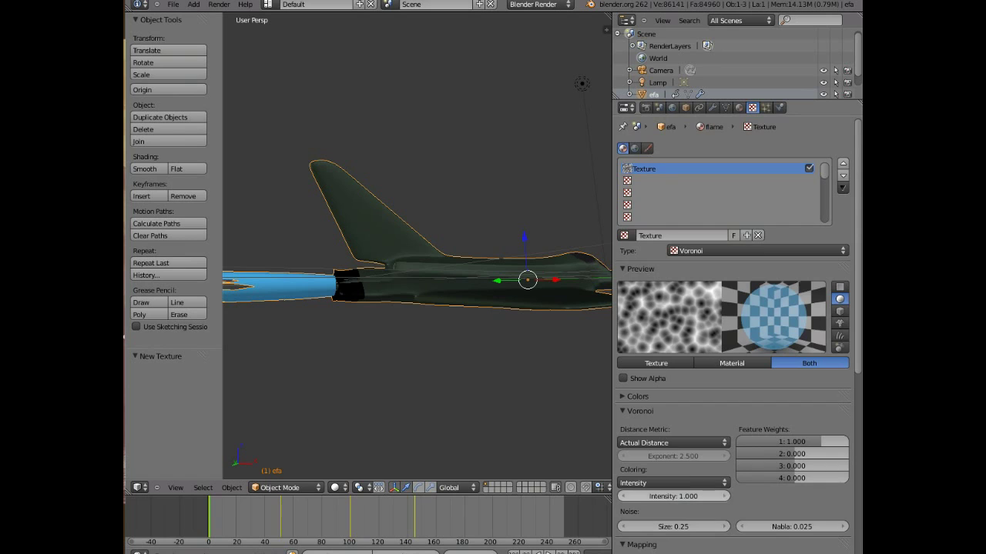
scroll(674, 493, "down", 3)
scroll(673, 477, "up", 1)
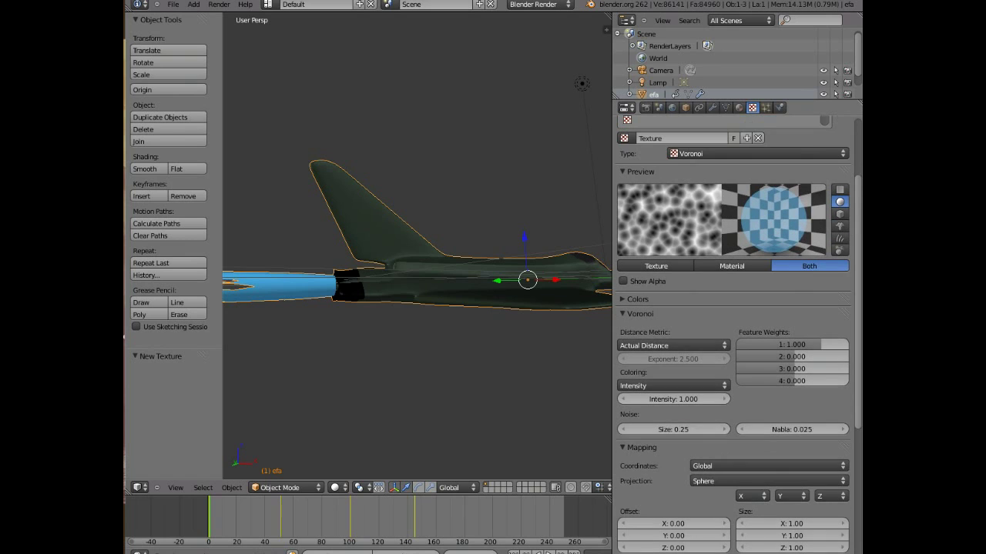
left_click_drag(673, 477, 720, 477)
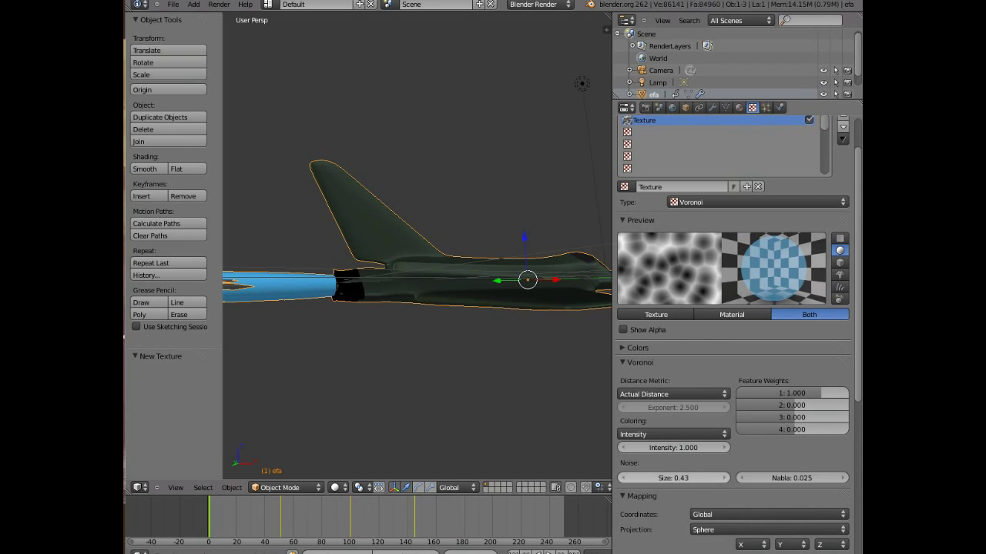
left_click_drag(674, 477, 724, 477)
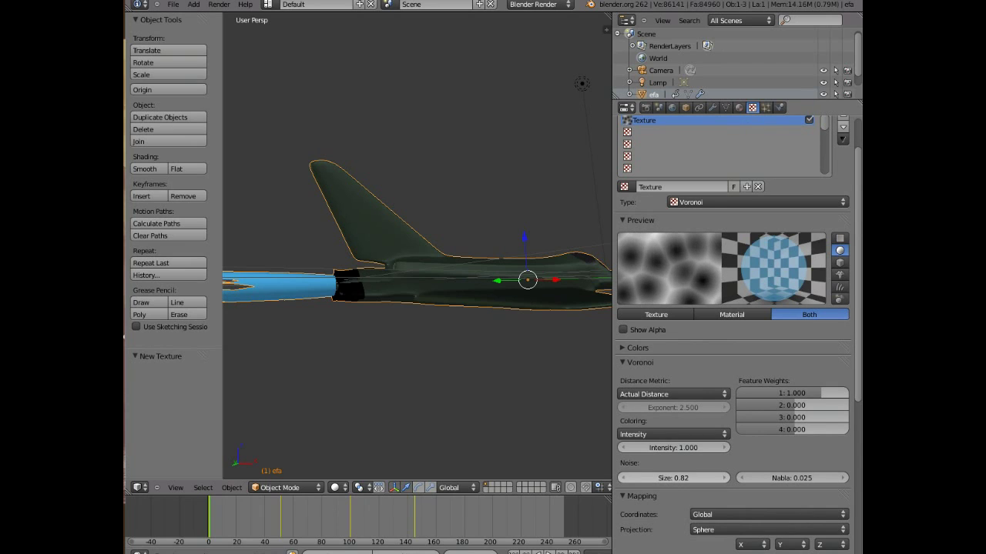
left_click_drag(674, 478, 628, 477)
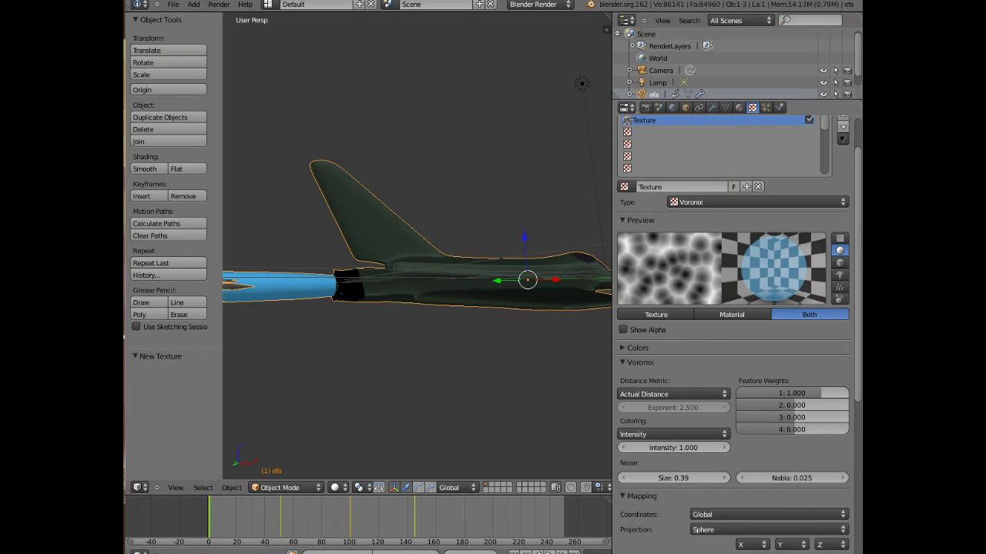
Step: Enable RGB to Intensity for the Voronoi texture and raise its diffuse color influence to 0.642
scroll(736, 331, "down", 8)
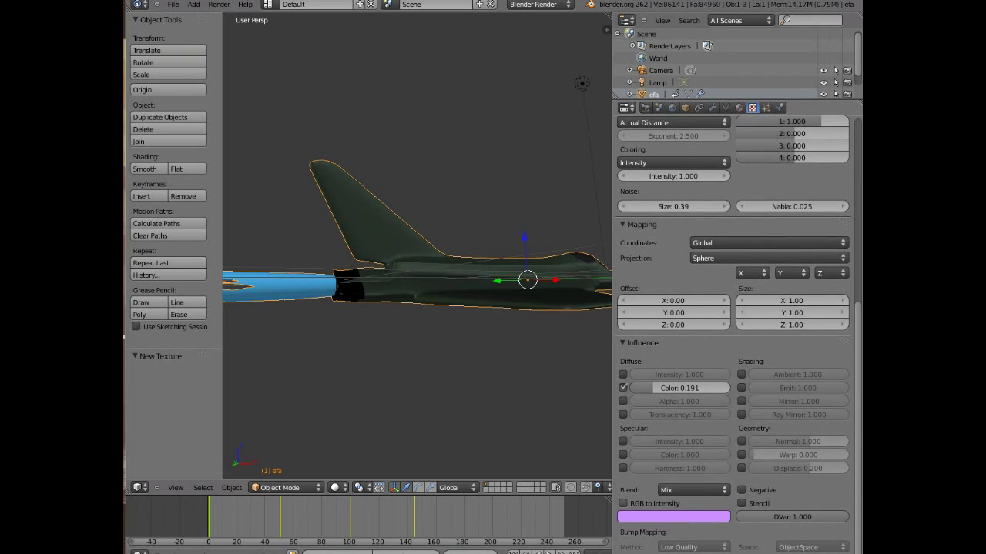
left_click(647, 504)
scroll(736, 331, "up", 10)
scroll(736, 331, "down", 10)
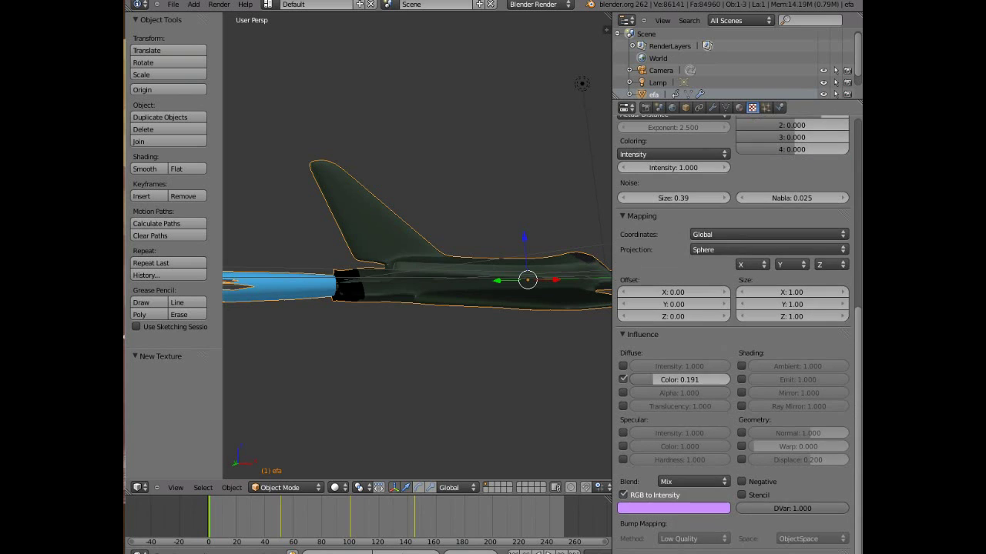
left_click_drag(649, 380, 694, 380)
scroll(735, 331, "up", 10)
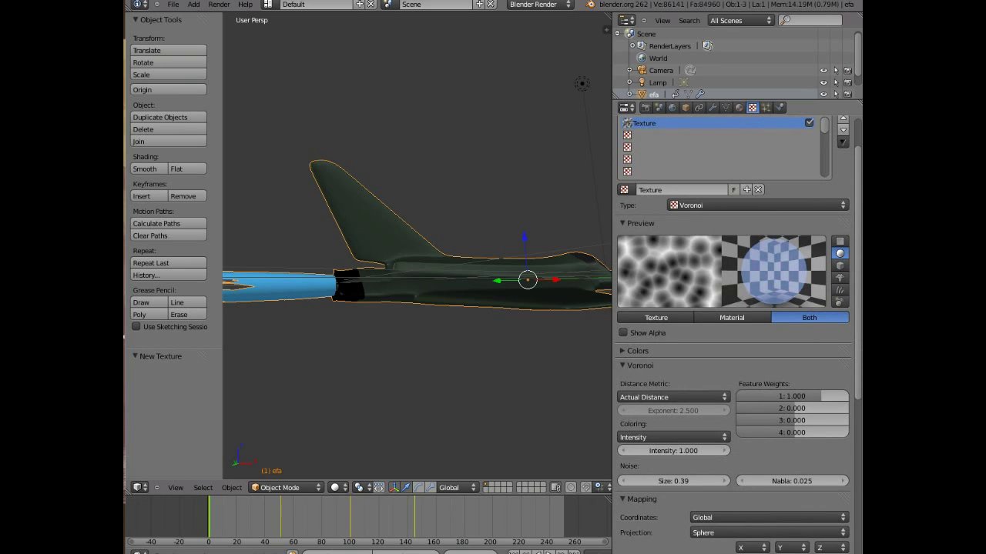
scroll(735, 331, "down", 9)
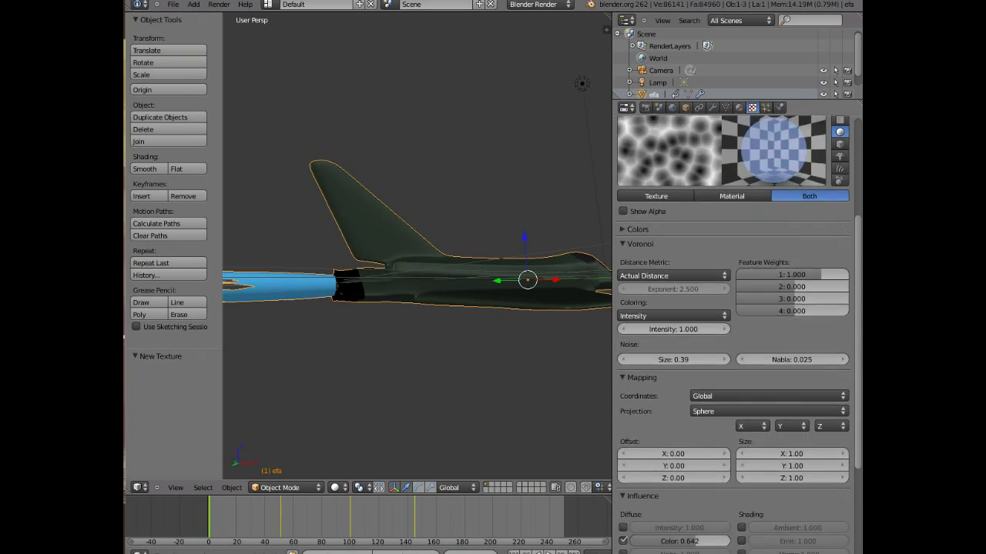
left_click(742, 433)
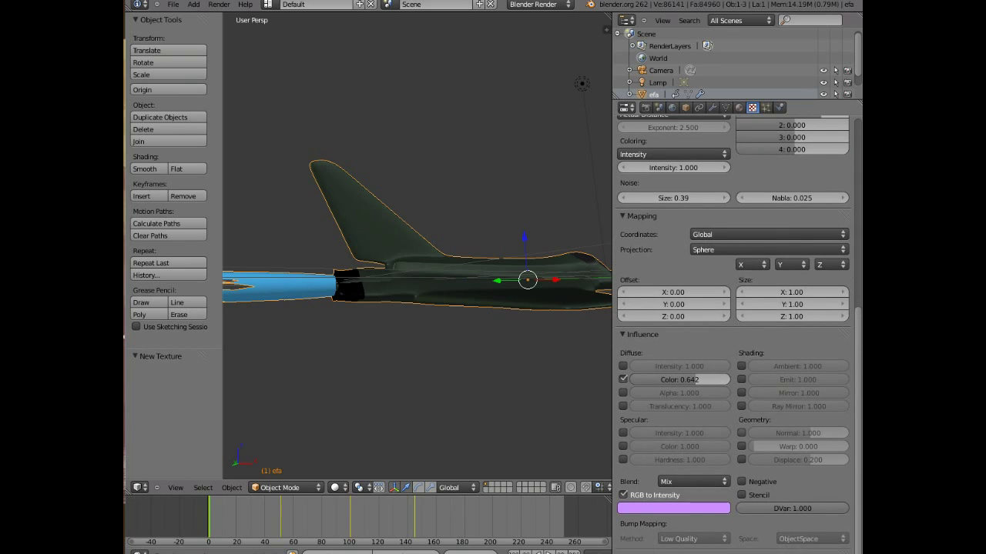
Step: Increase the Voronoi noise size to 0.72 and render the image
scroll(735, 331, "up", 10)
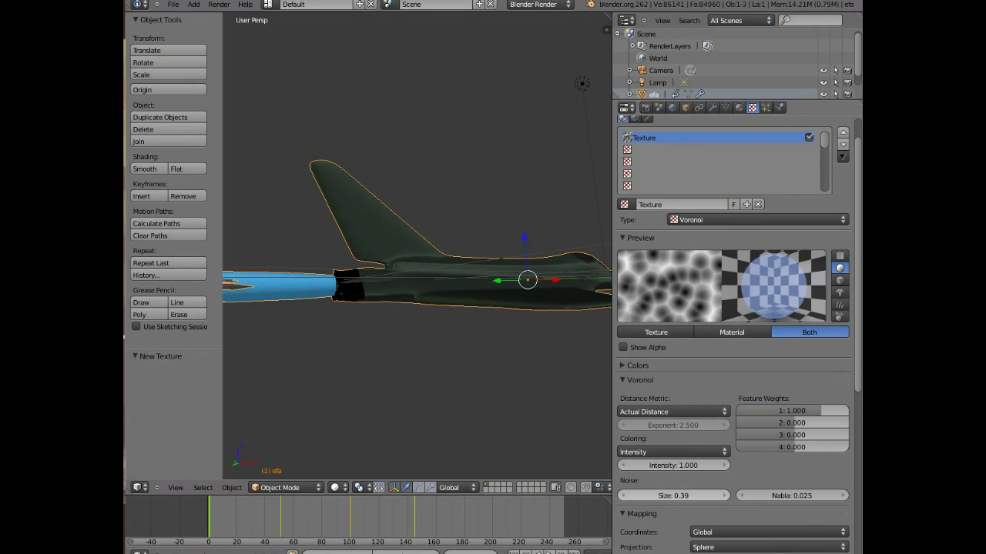
left_click_drag(673, 495, 735, 495)
mouse_move(673, 495)
left_mouse_down()
mouse_move(531, 495)
mouse_move(668, 495)
left_mouse_up()
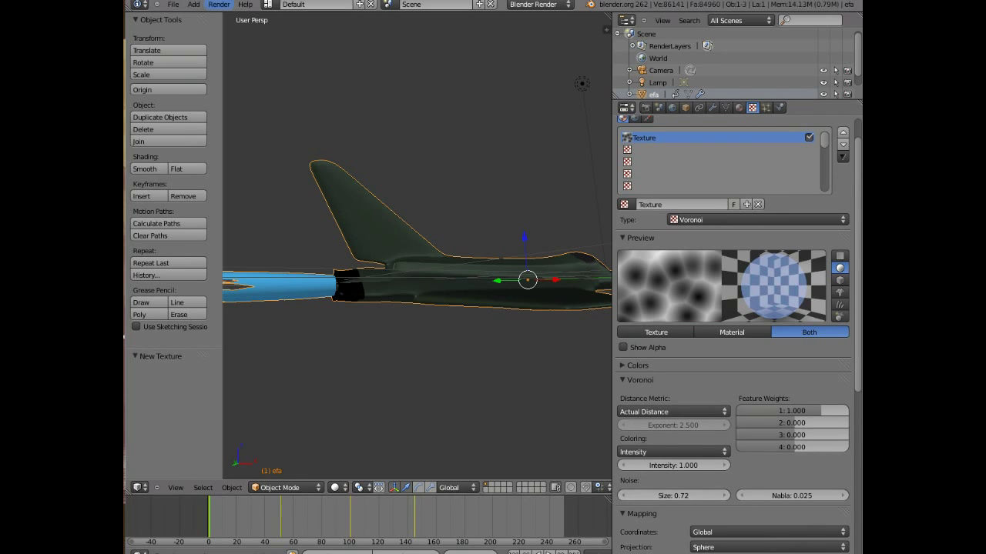
left_click(218, 4)
left_click(235, 17)
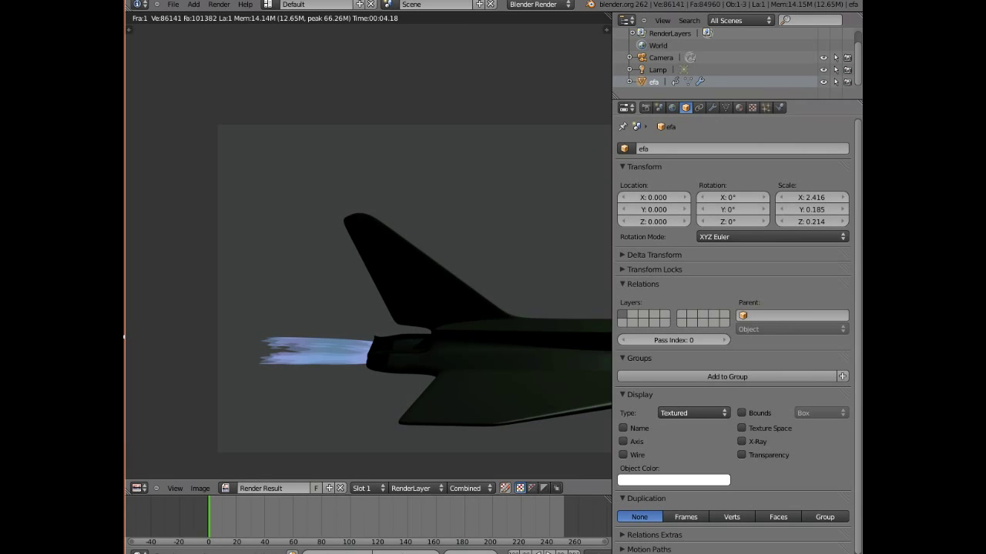
Step: Lower the flame material's transparency alpha to 0.08791 and render the image again
left_click(738, 107)
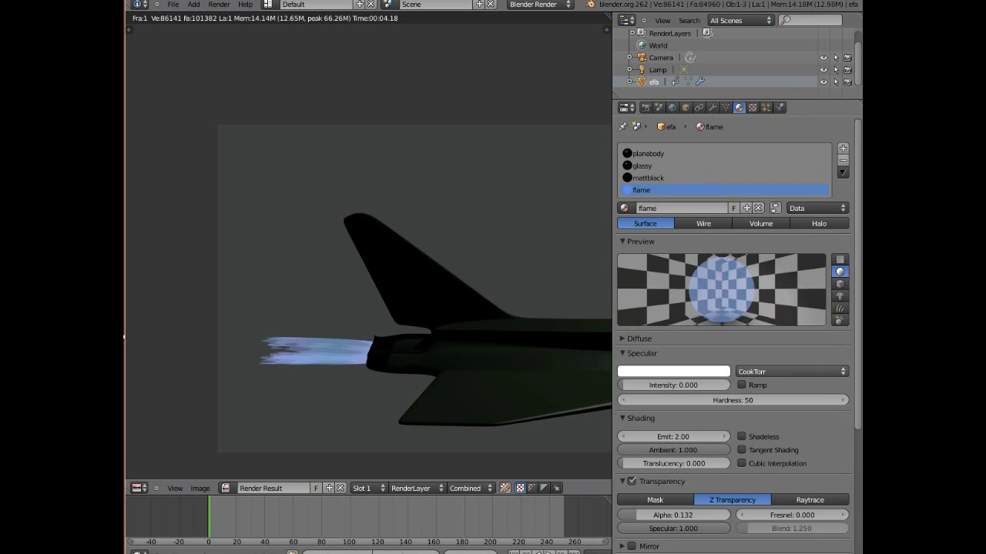
scroll(791, 374, "down", 1)
scroll(735, 335, "down", 3)
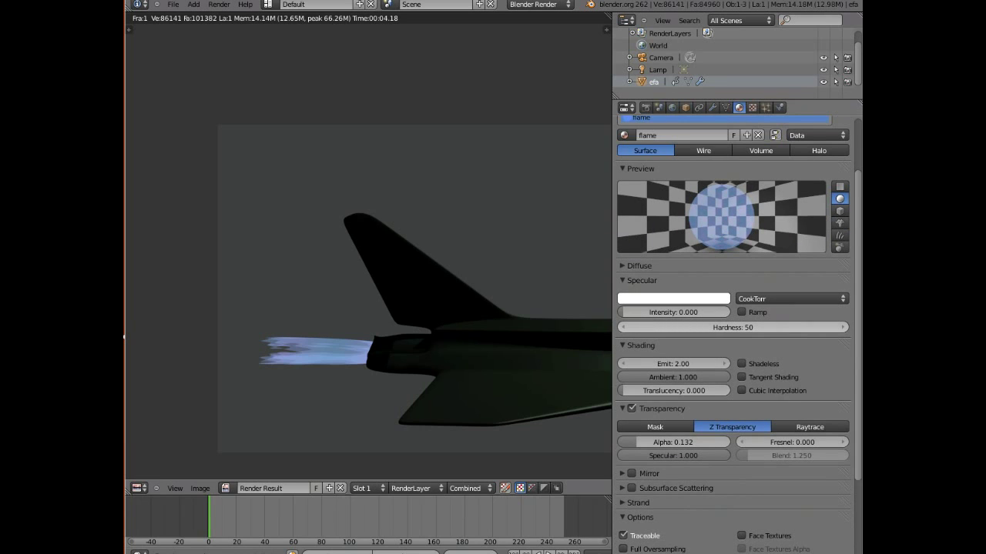
scroll(736, 336, "down", 3)
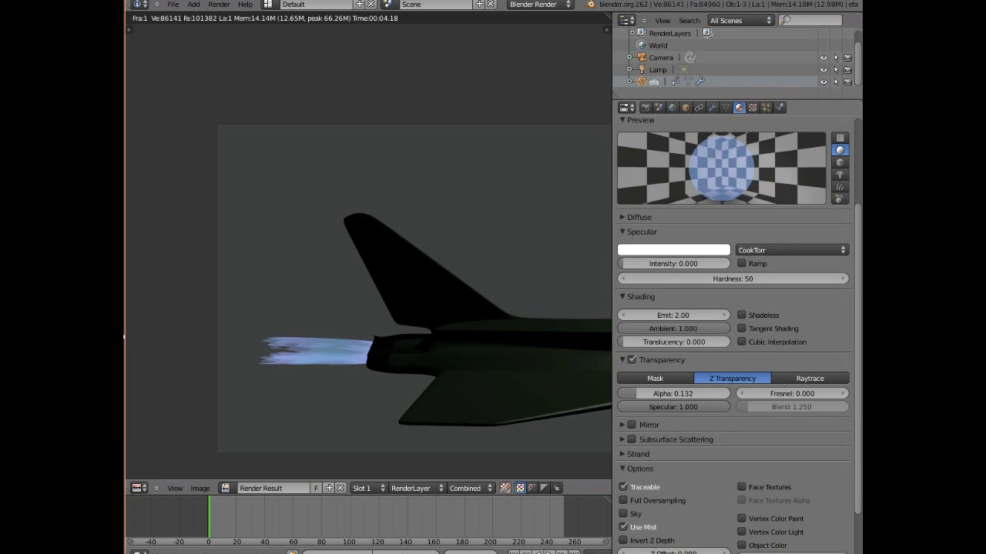
scroll(735, 336, "down", 4)
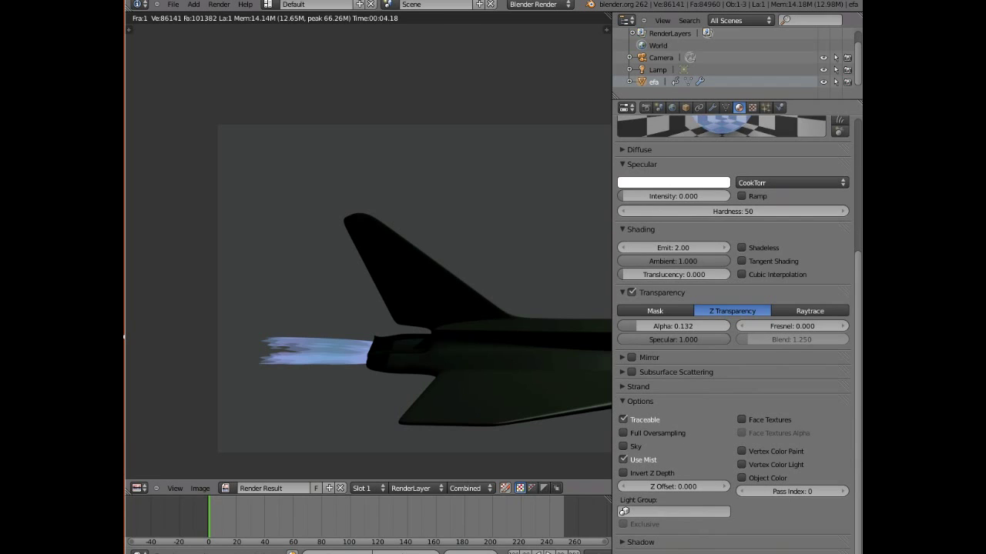
scroll(693, 331, "up", 6)
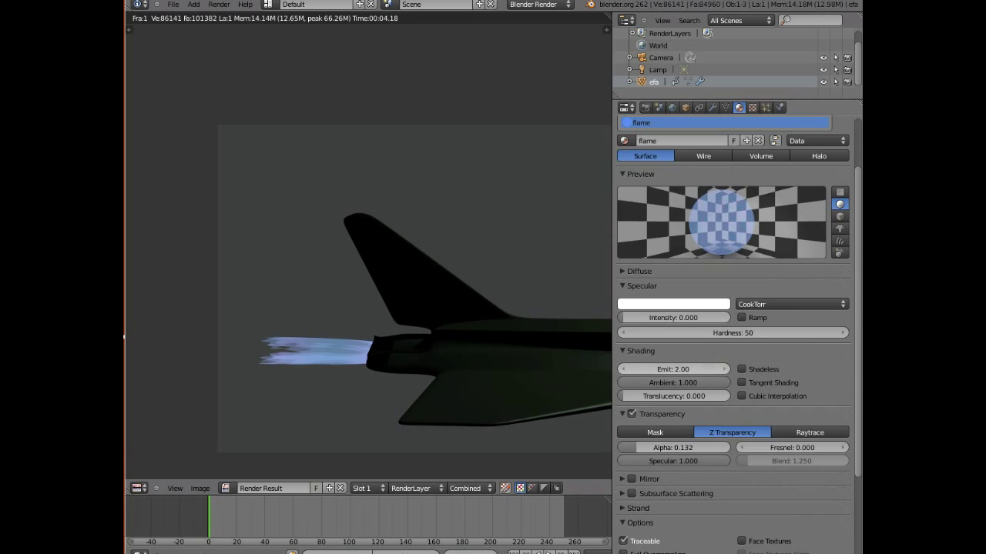
left_click_drag(674, 423, 669, 424)
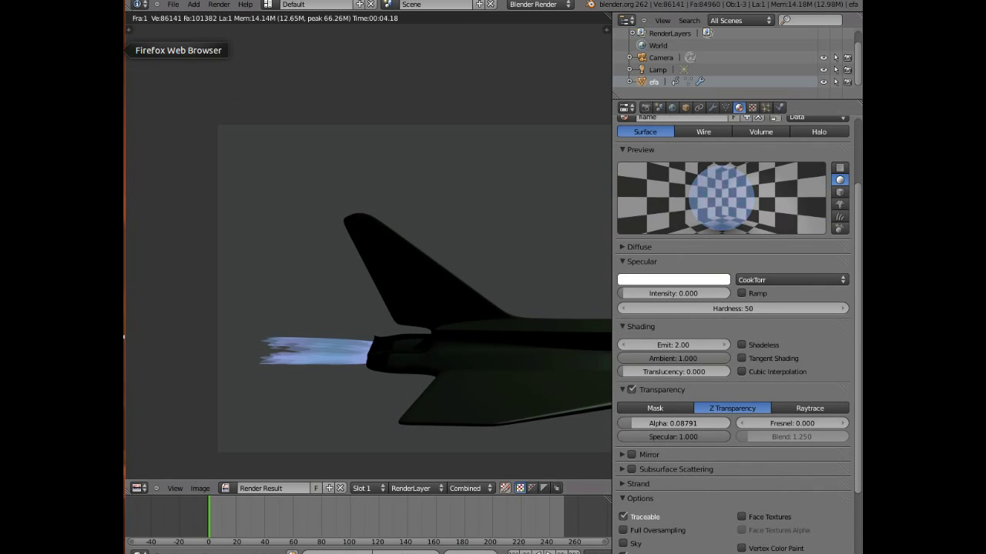
left_click(219, 4)
left_click(231, 16)
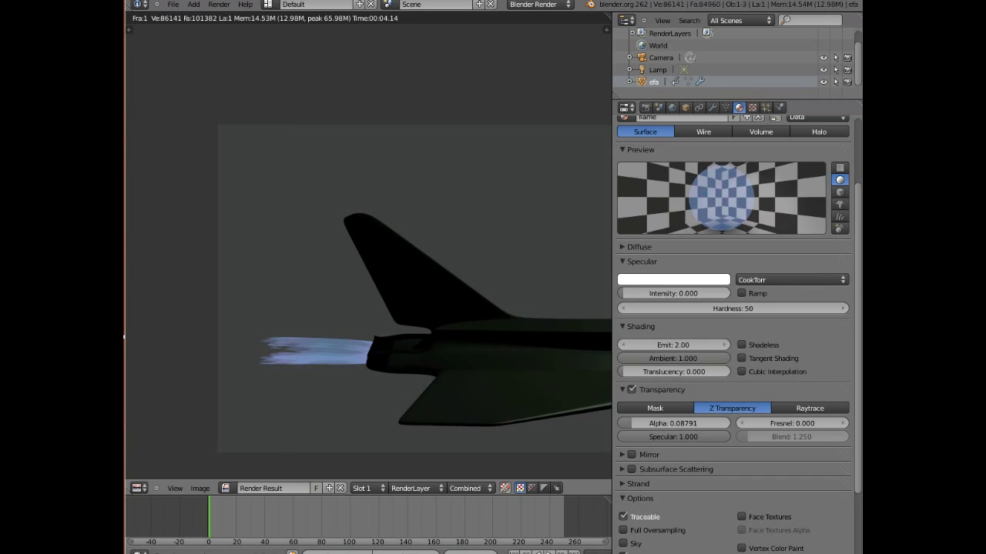
Step: Add a new Clouds texture to the flame material in the slot below the Voronoi texture
scroll(731, 331, "up", 4)
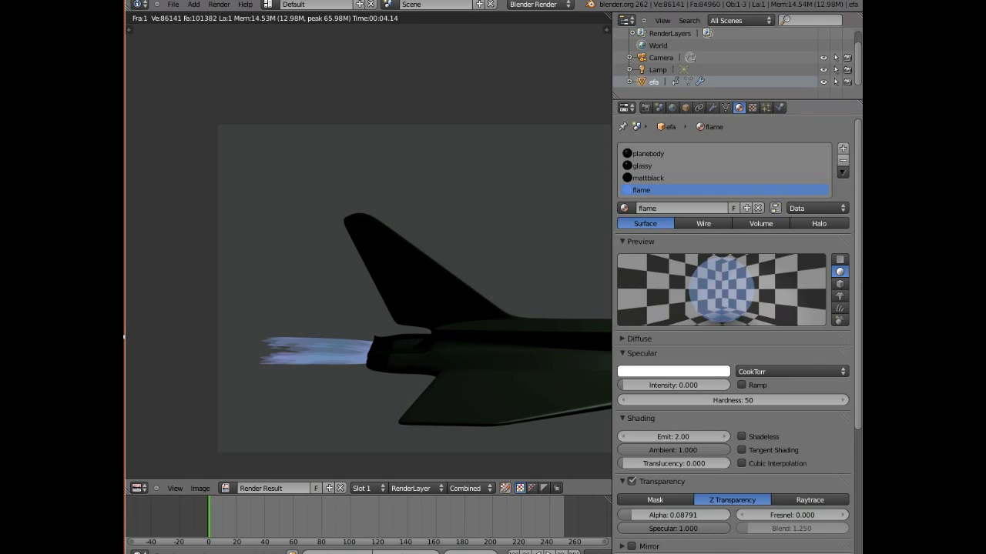
left_click(713, 107)
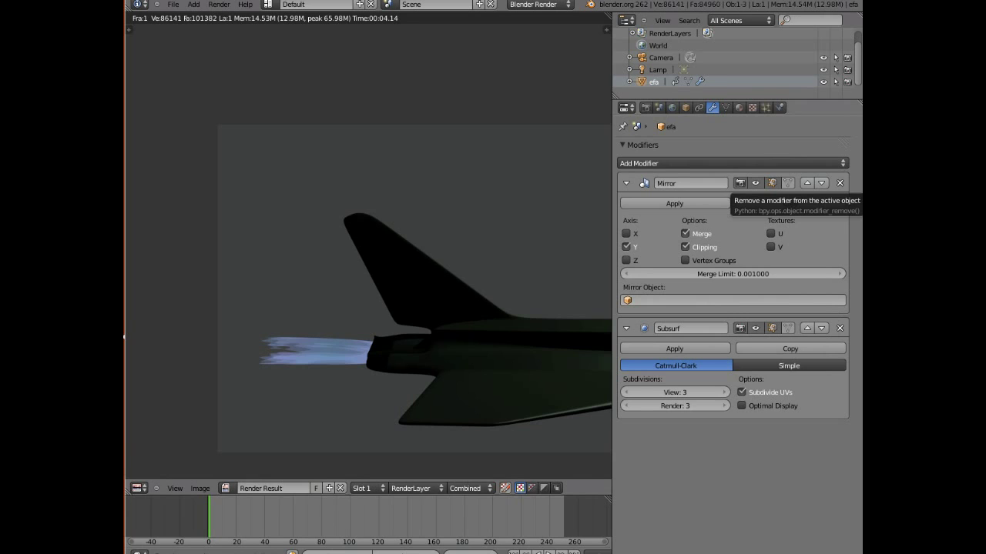
left_click(753, 107)
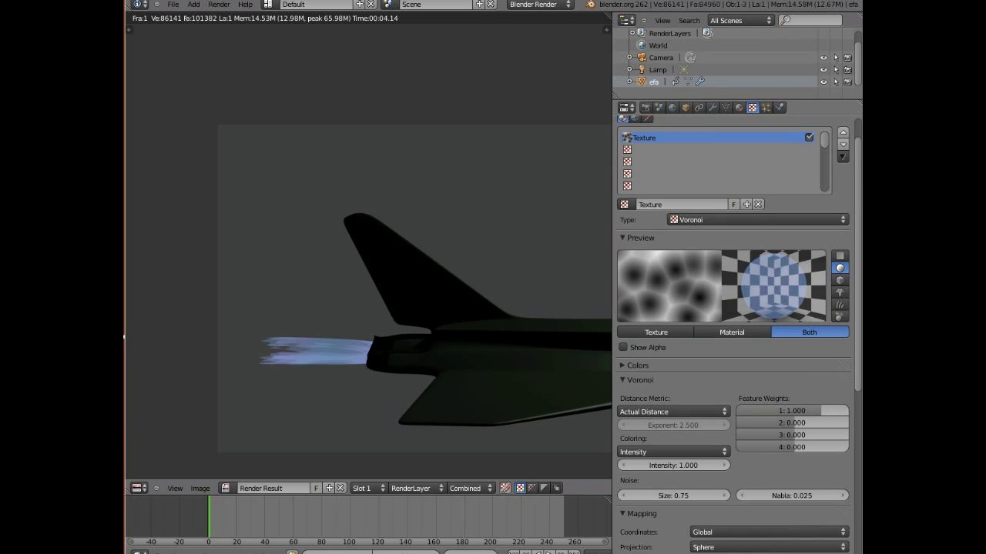
left_click(720, 149)
left_click(704, 204)
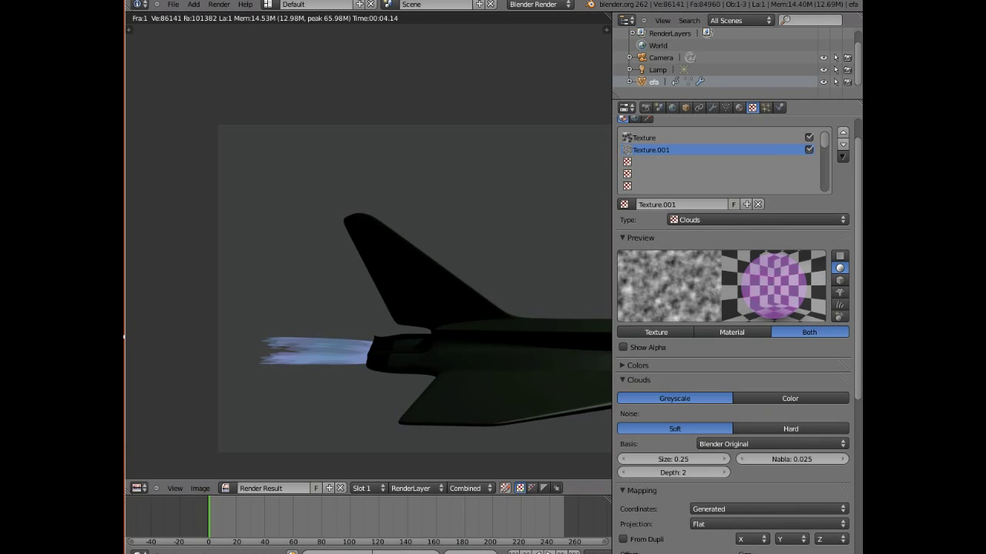
Step: Switch the Clouds texture's noise to Hard, and bring its mapping and influence settings into view
key("a")
key("a")
left_click(790, 429)
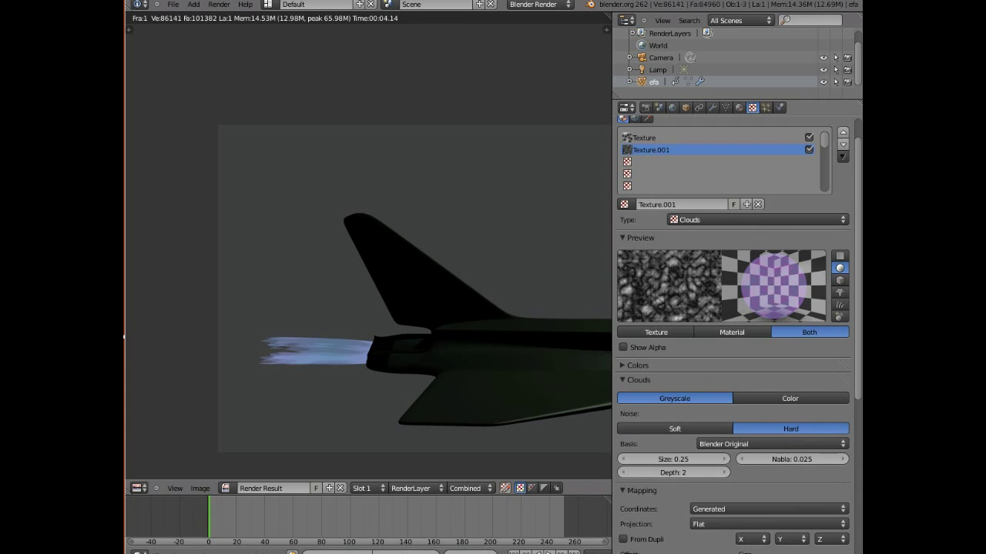
scroll(738, 335, "down", 3)
scroll(737, 335, "down", 10)
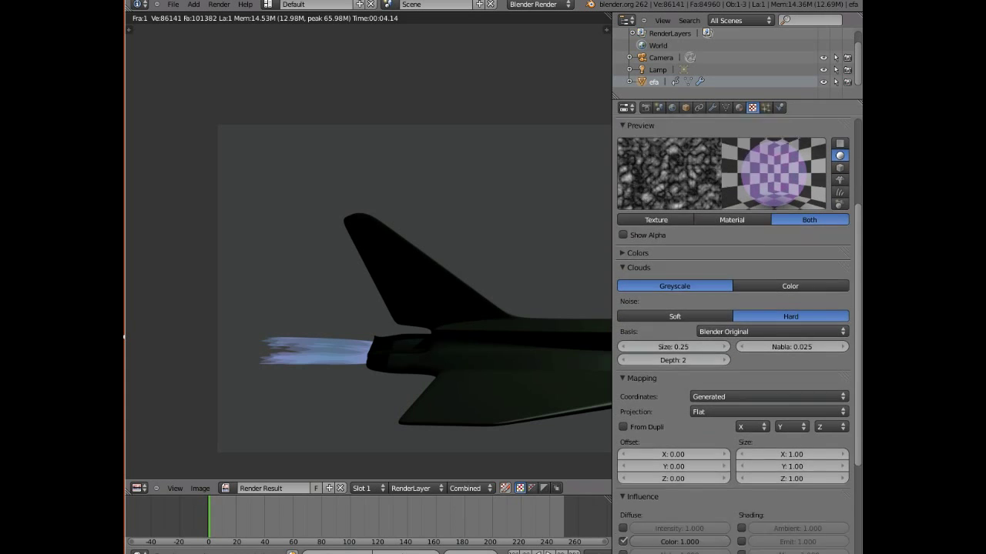
Step: Switch the Clouds texture's influence from diffuse color to geometry displacement and render the image
scroll(738, 335, "up", 1)
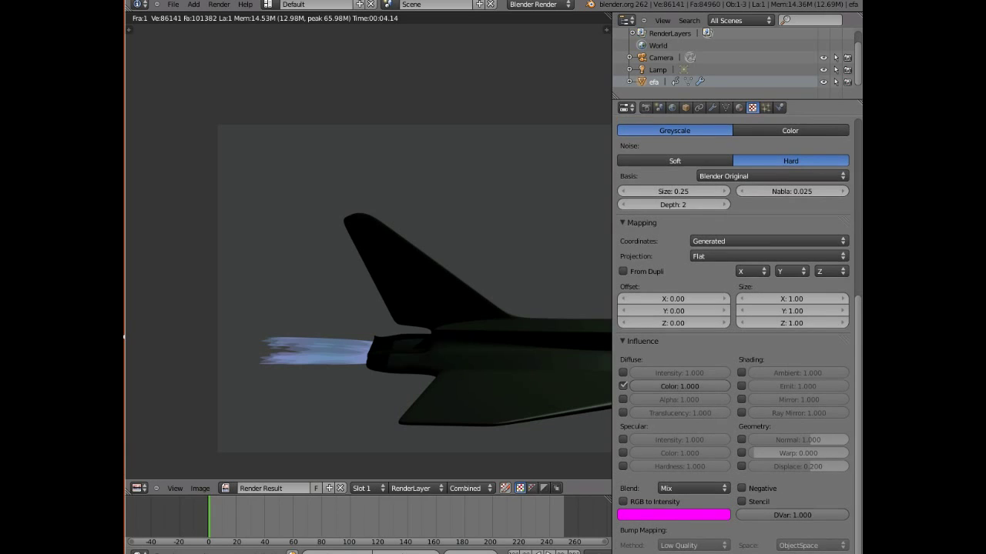
left_click(623, 386)
left_click(742, 466)
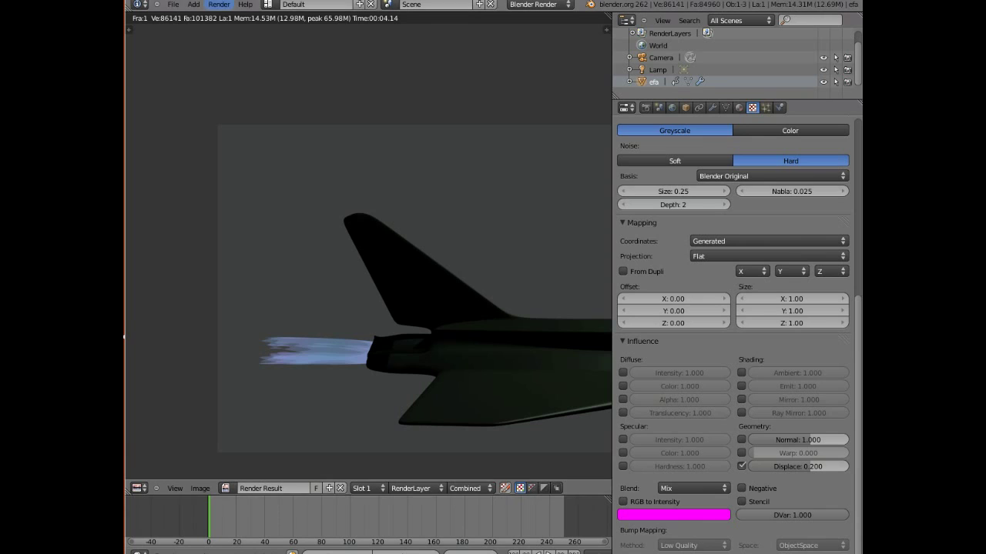
left_click(219, 4)
left_click(231, 20)
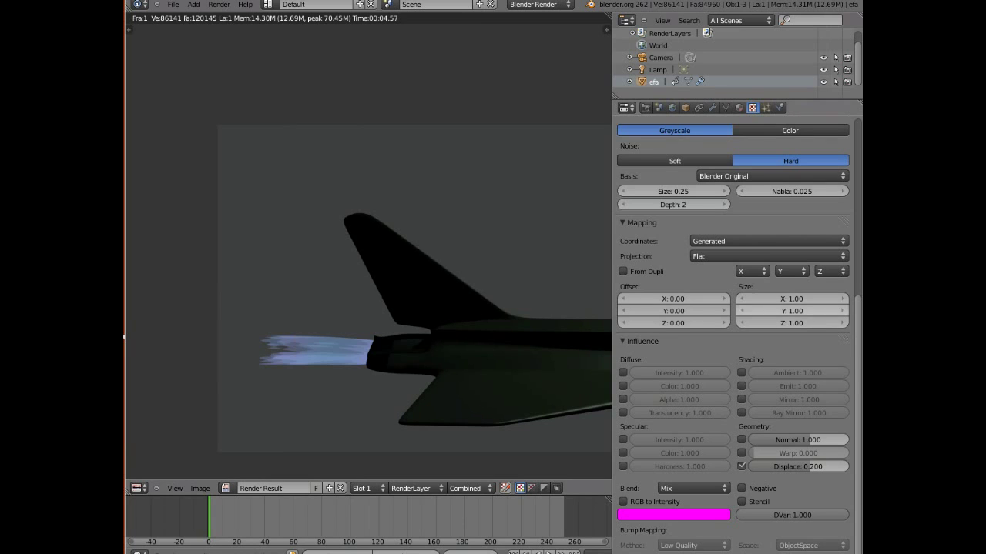
Step: Set the Clouds texture's mapping coordinates to Global and its projection to Sphere
left_click(767, 241)
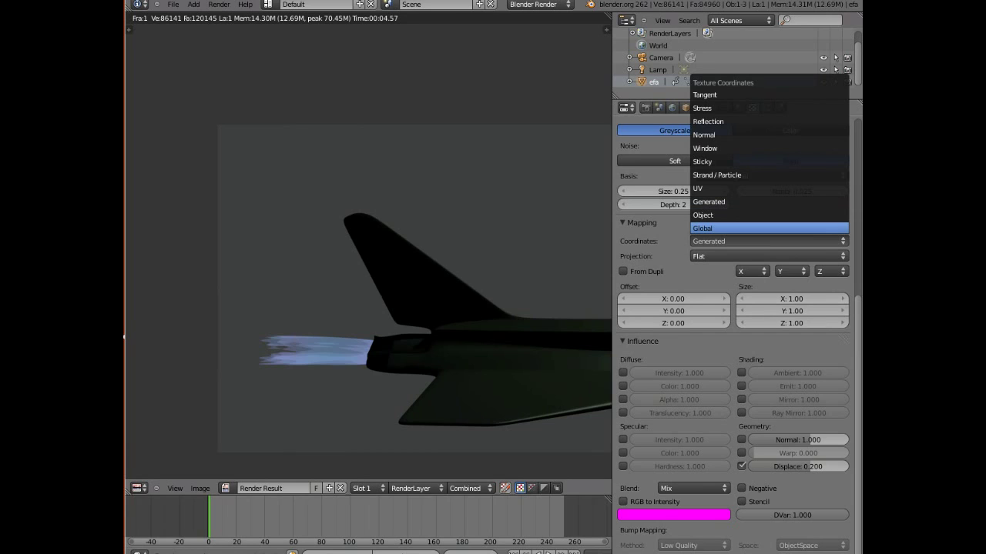
left_click(703, 228)
left_click(767, 255)
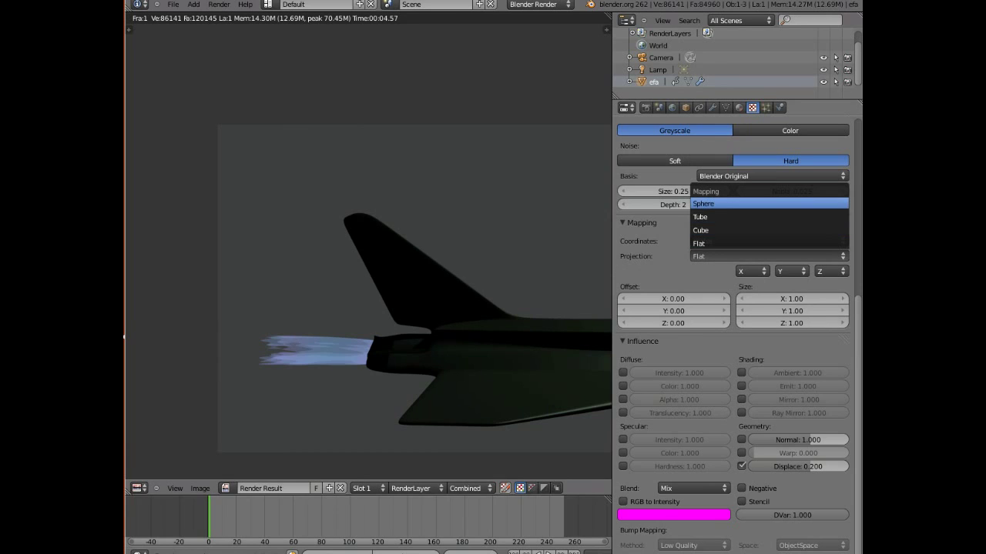
left_click(708, 204)
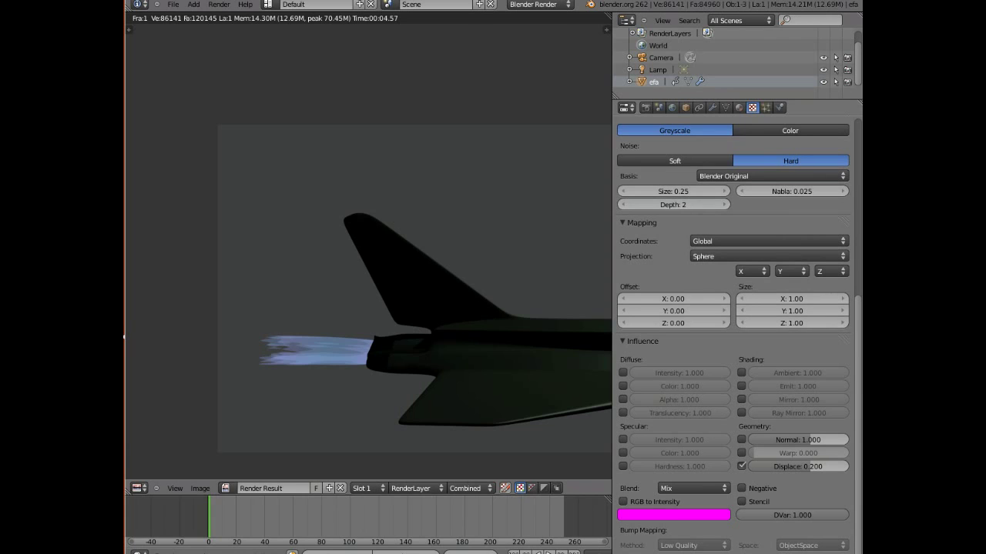
Step: Set the Clouds texture's displace influence to 0.570 and render the image
left_click_drag(808, 465, 827, 466)
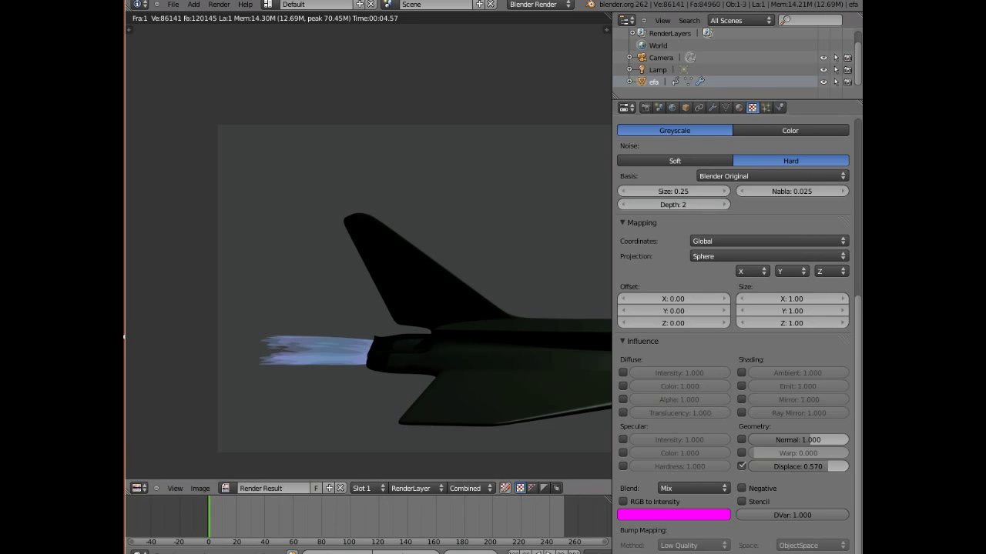
left_click(219, 4)
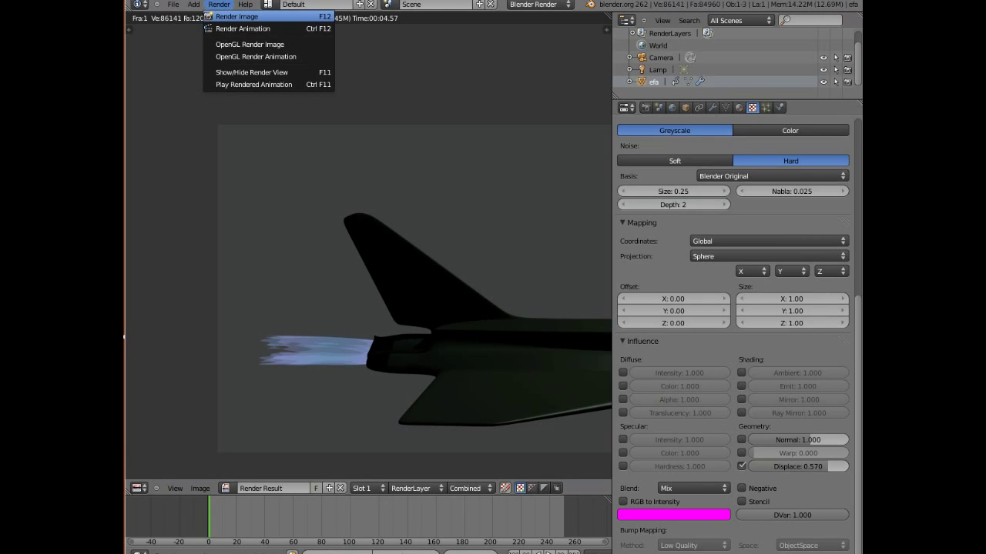
left_click(231, 15)
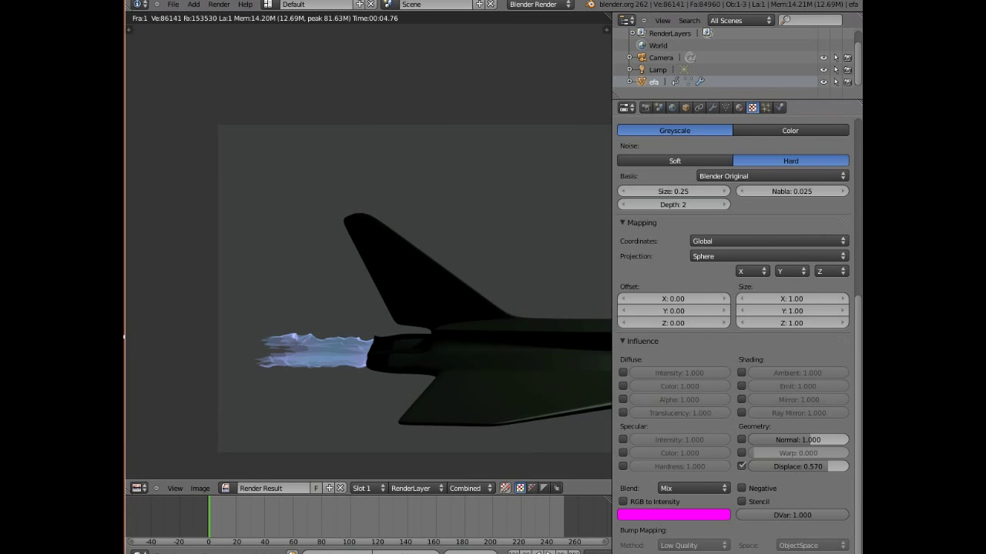
Step: Set the Clouds texture's noise size to 0.29 and render the image again
scroll(735, 331, "up", 4)
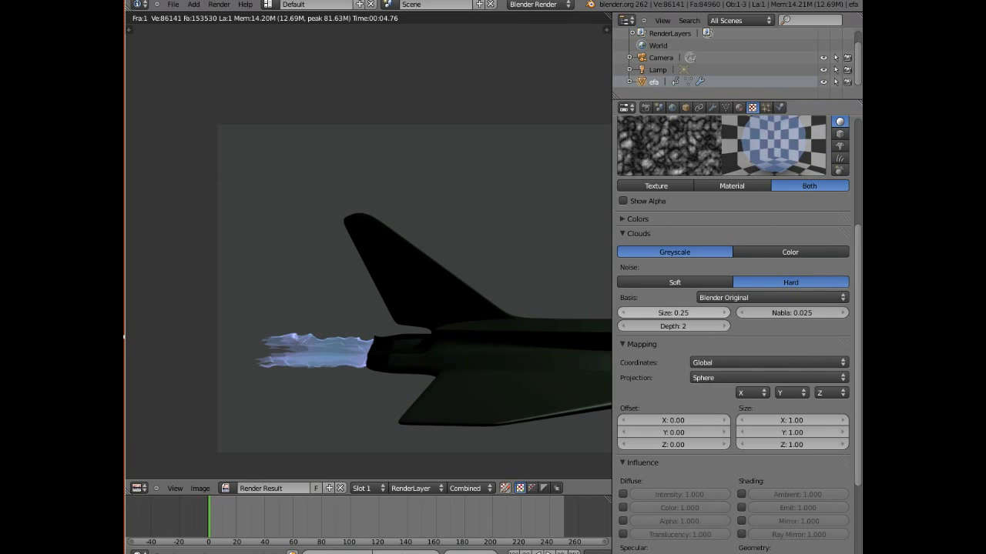
left_click_drag(673, 312, 685, 312)
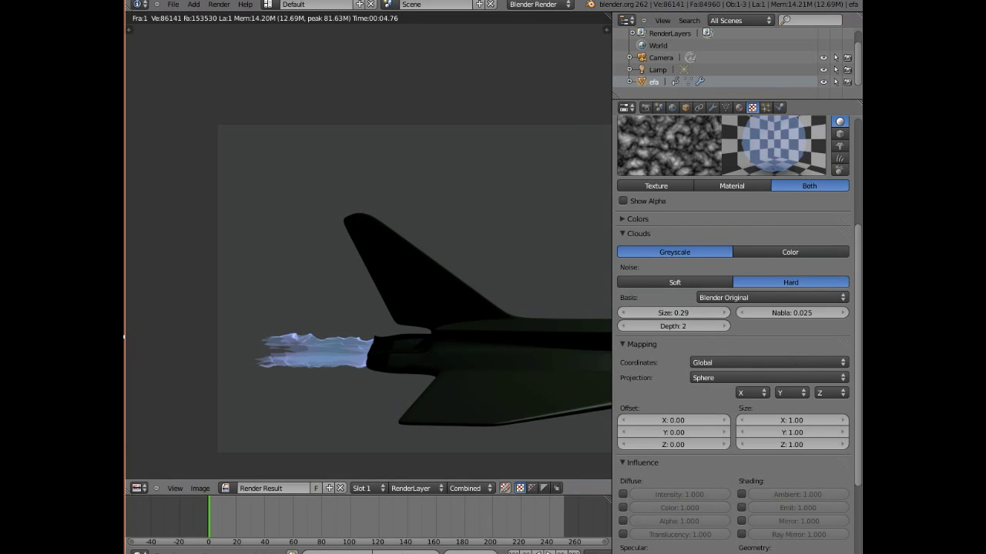
left_click(218, 5)
left_click(239, 17)
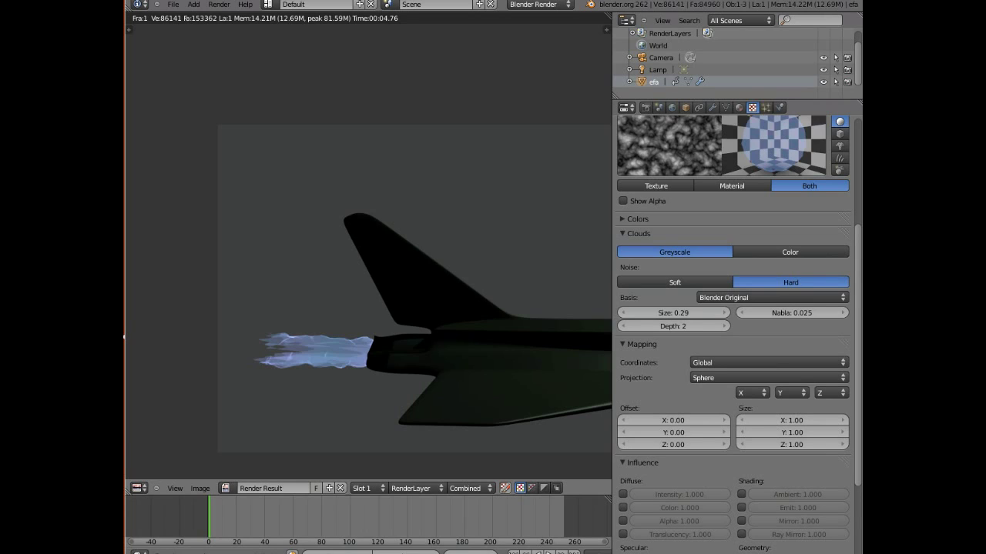
Step: Return from the render to the 3D view and move the jet about 0.547 along the X axis
left_click(219, 4)
left_click(239, 73)
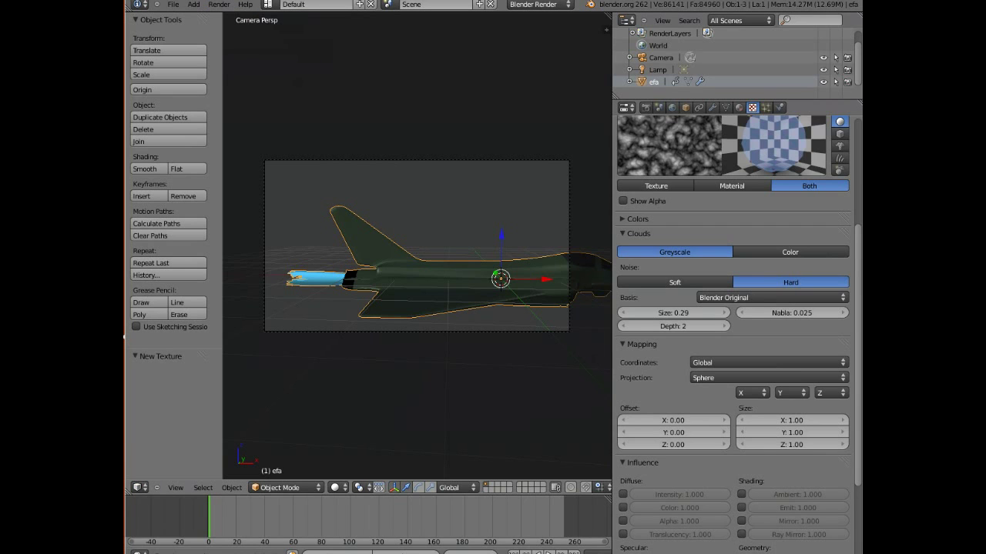
key("g")
key("x")
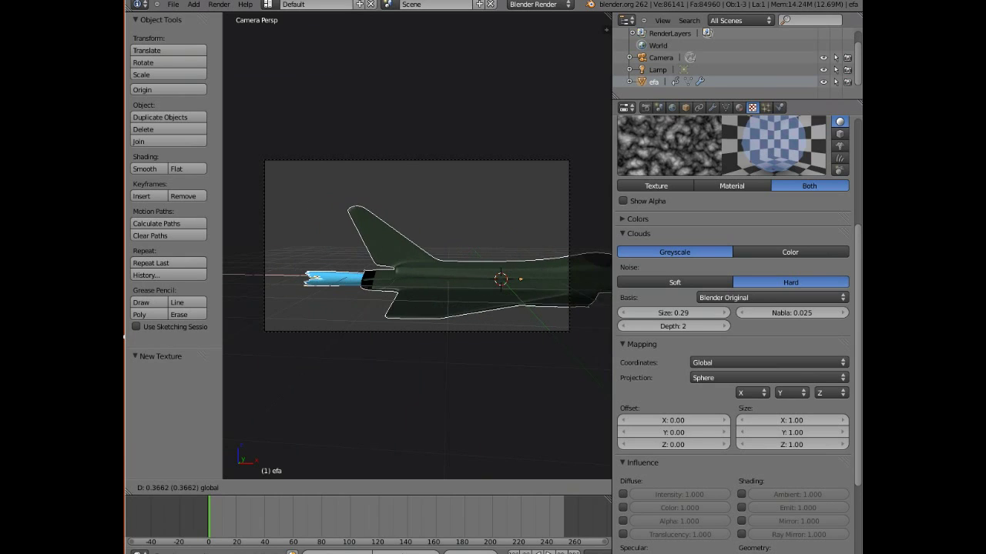
key("Return")
Step: Set the viewport shading to Texture and shift the jet back along X by about -0.363 and another -0.343
left_click(336, 487)
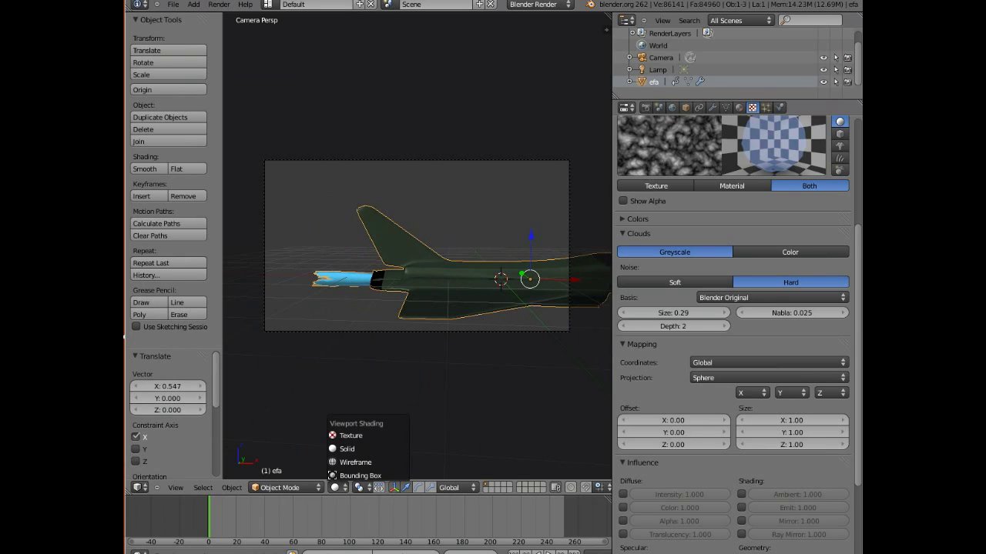
left_click(351, 436)
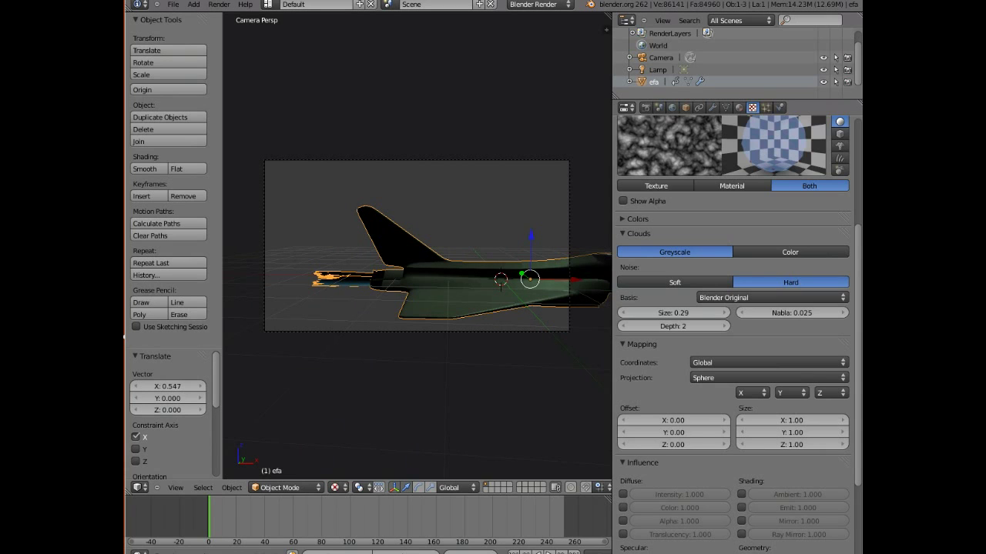
key("g")
key("x")
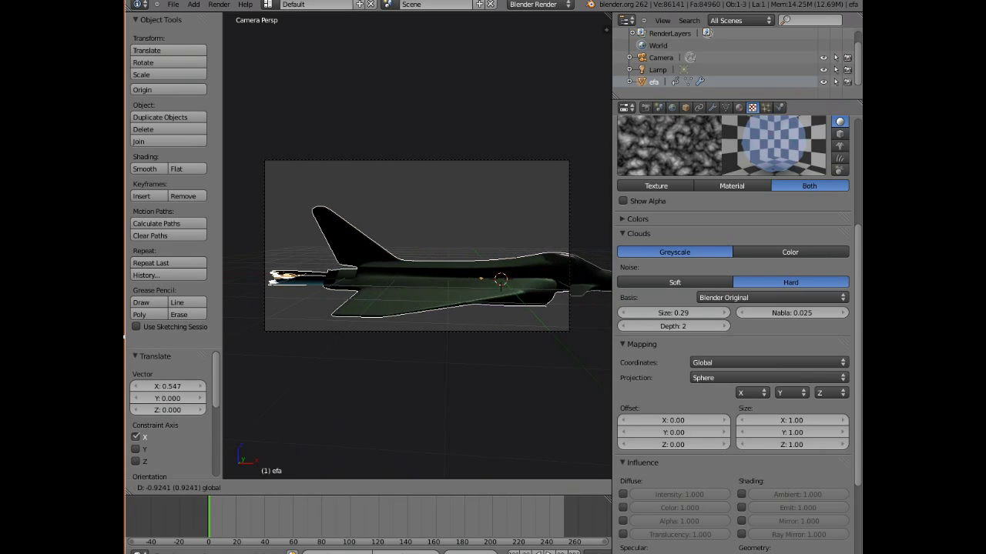
left_click(499, 279)
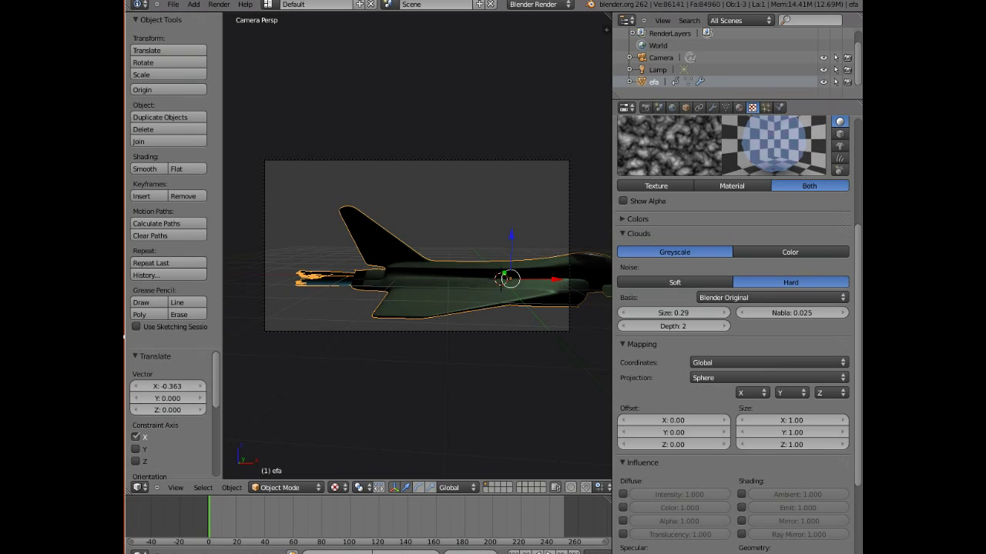
key("g")
key("x")
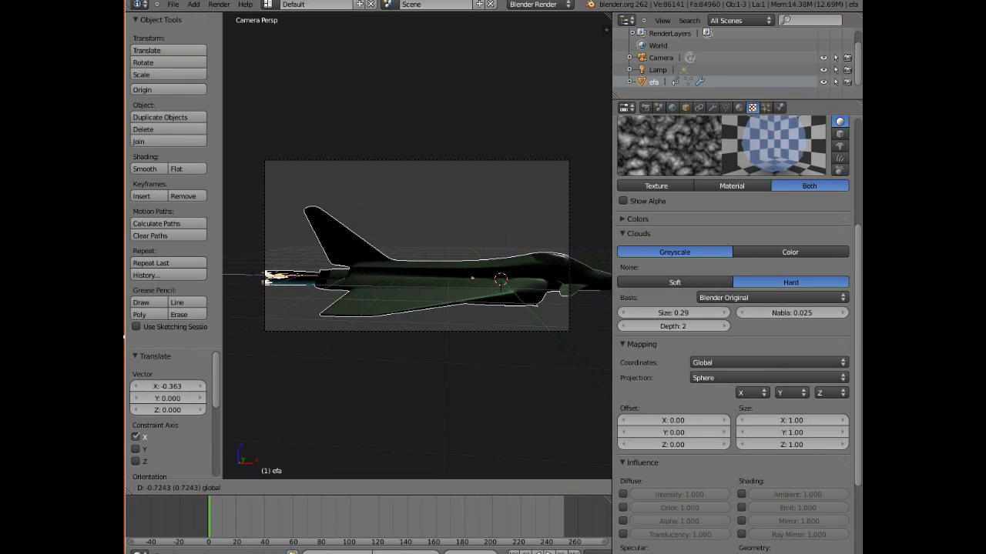
key("Return")
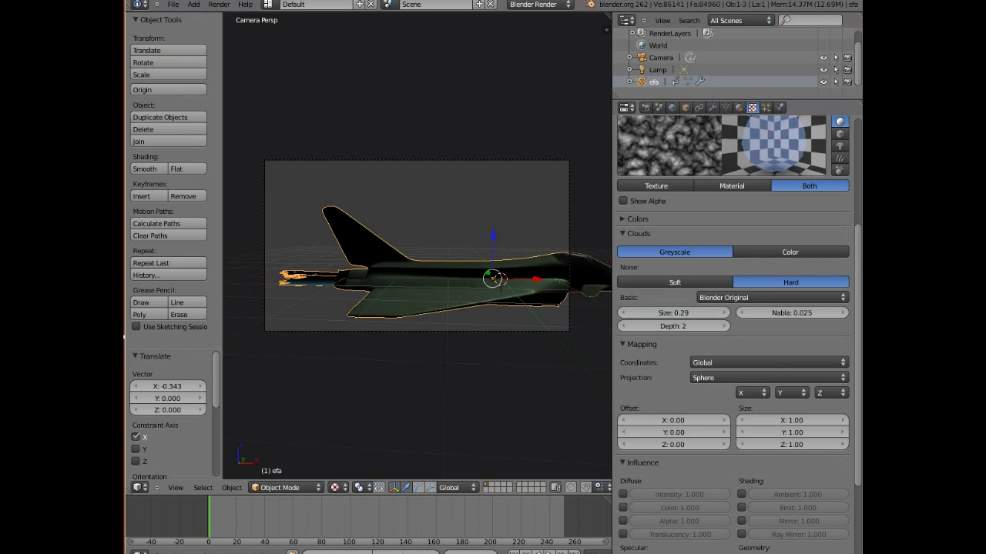
Step: Move the jet about -1.375 along the X axis, toward the tail side of the camera frame
scroll(499, 279, "down", 5)
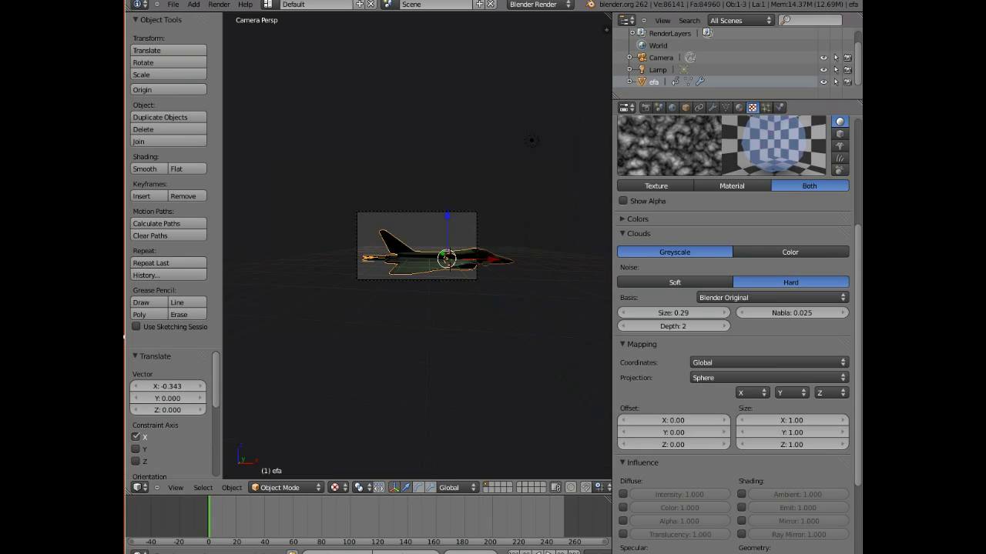
scroll(479, 271, "up", 4)
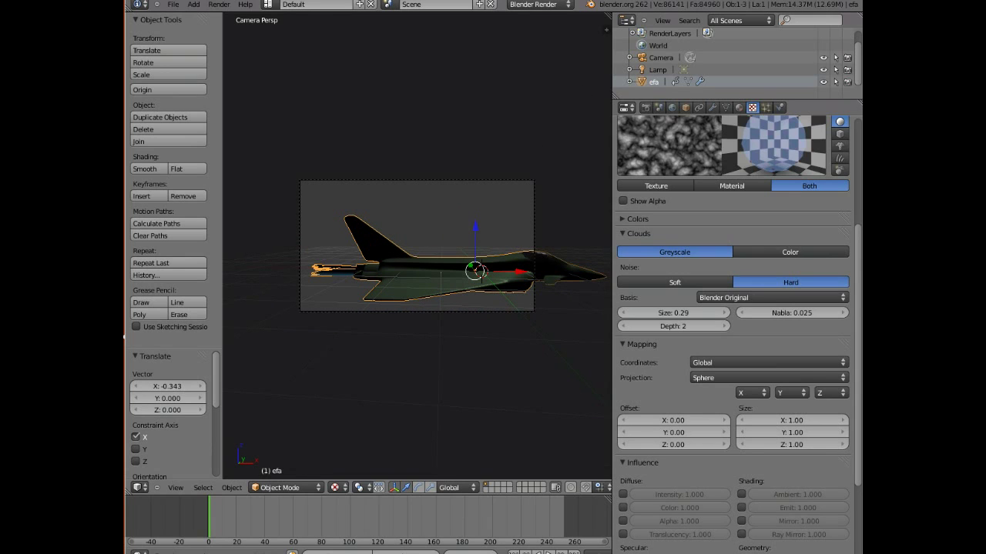
key("g")
key("x")
key("Return")
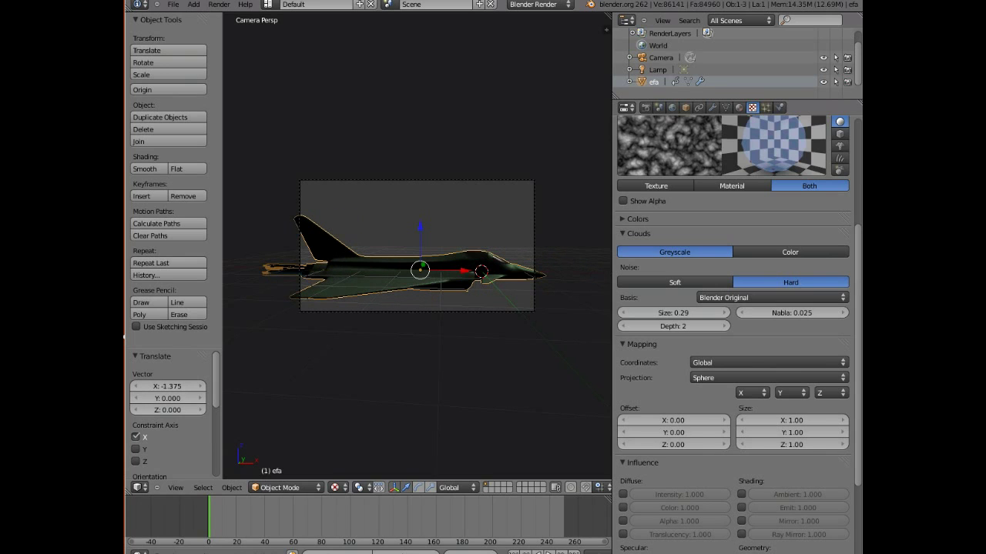
Step: Raise the jet about 0.359 along Z and shift it about 0.234 along X
key("g")
key("z")
key("Return")
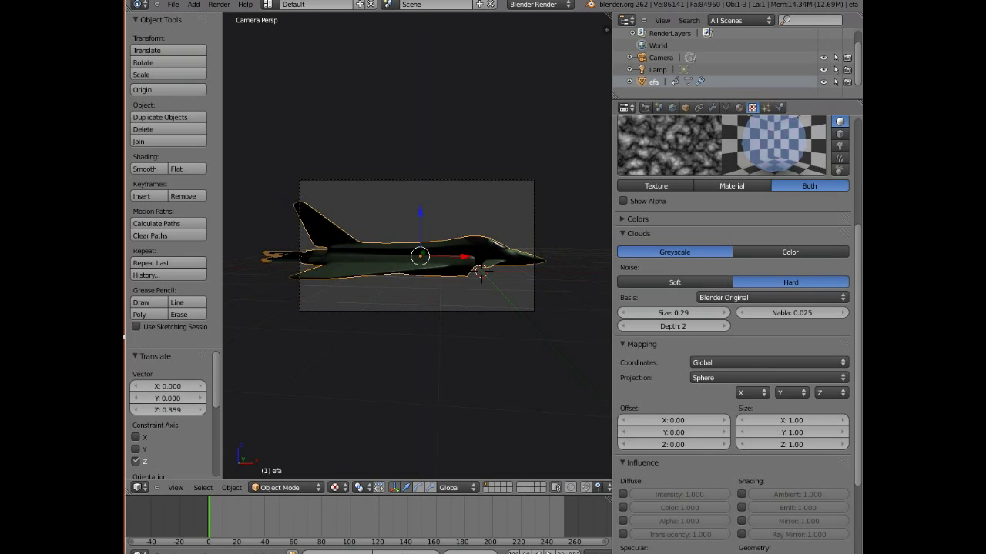
key("g")
key("x")
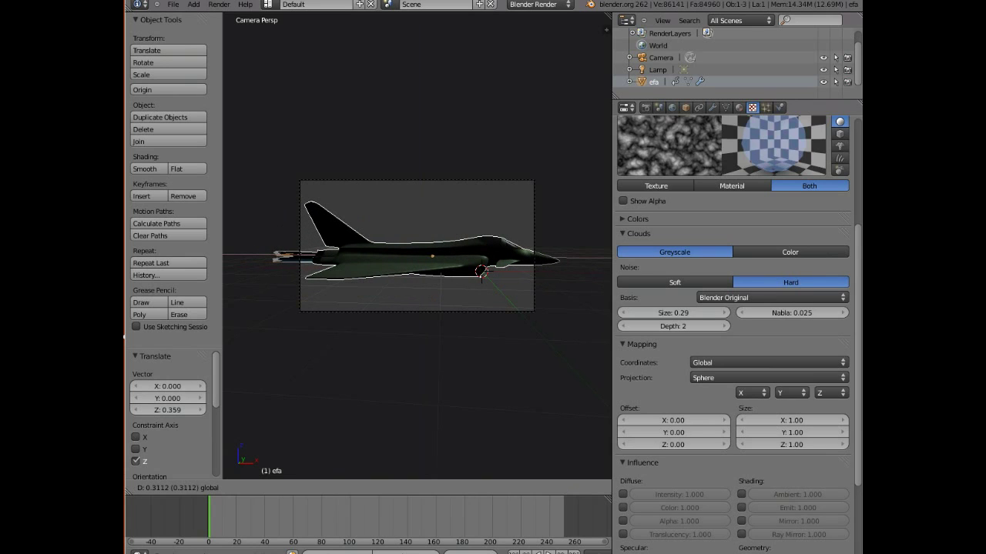
key("Return")
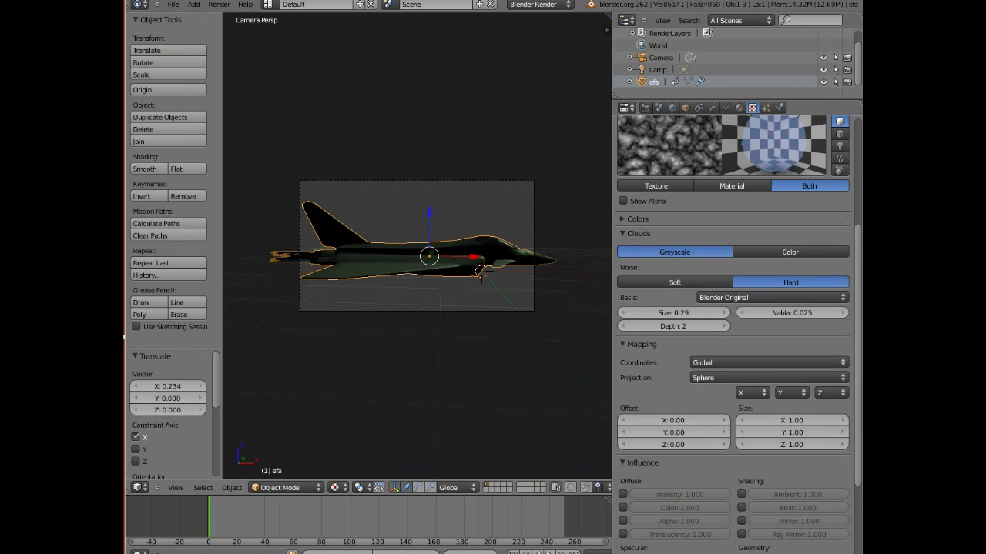
Step: Insert a keyframe for the jet at frame 1 and another at frame 42 after moving it about 5.013 along X
left_click(142, 195)
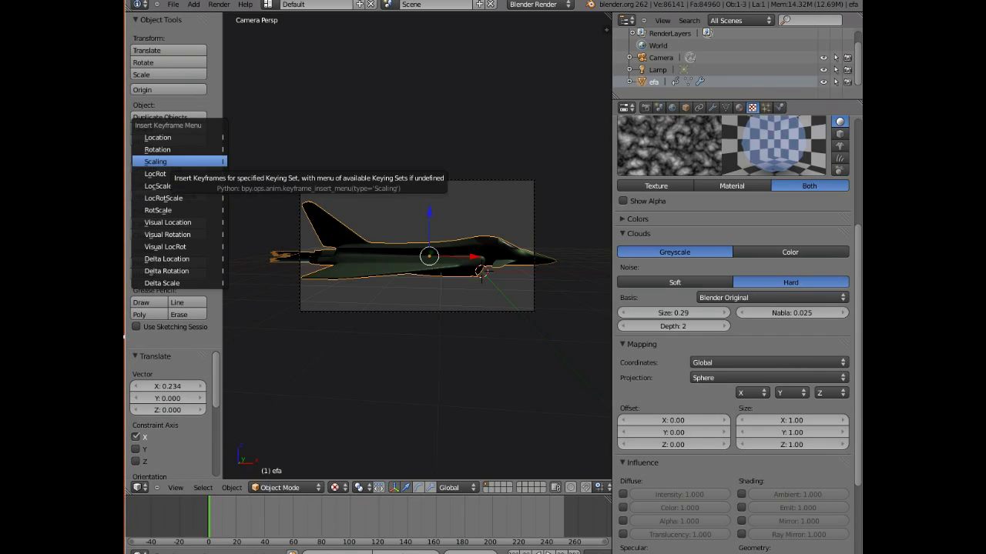
key("Return")
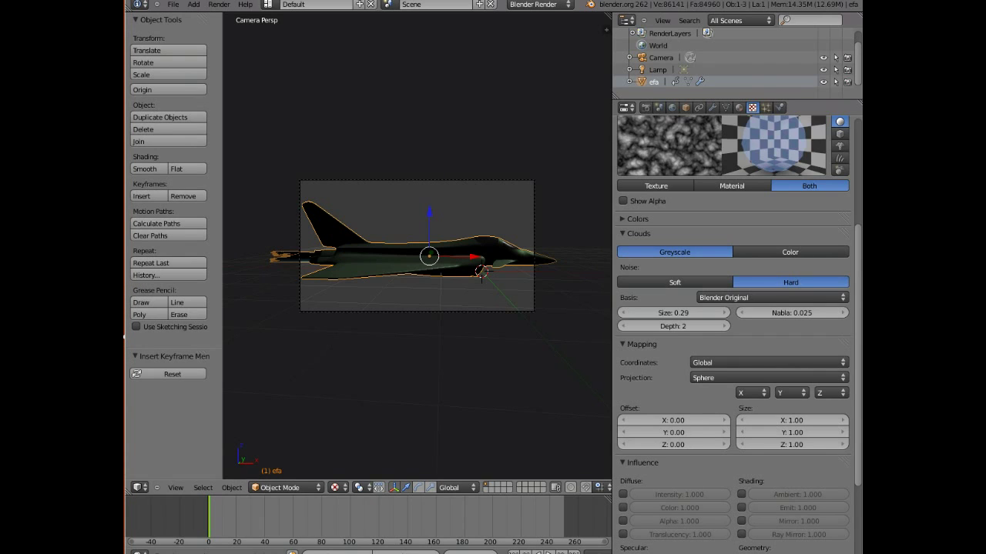
left_click(267, 517)
key("g")
key("x")
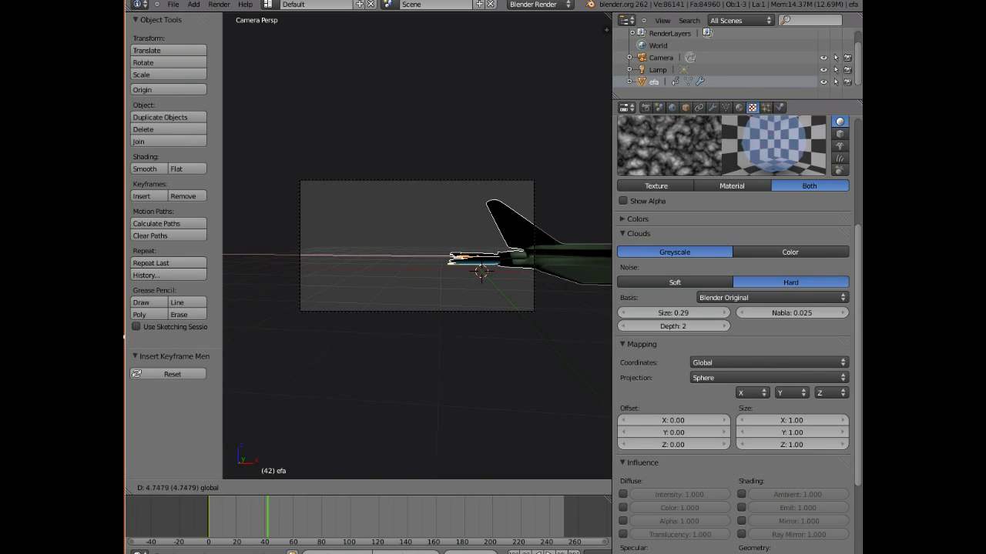
key("Return")
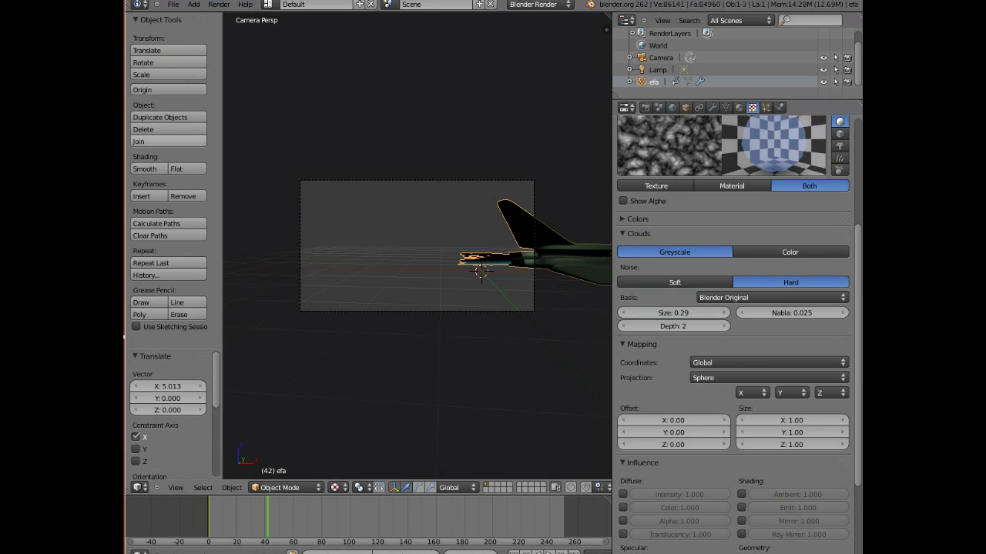
left_click(146, 195)
left_click(147, 196)
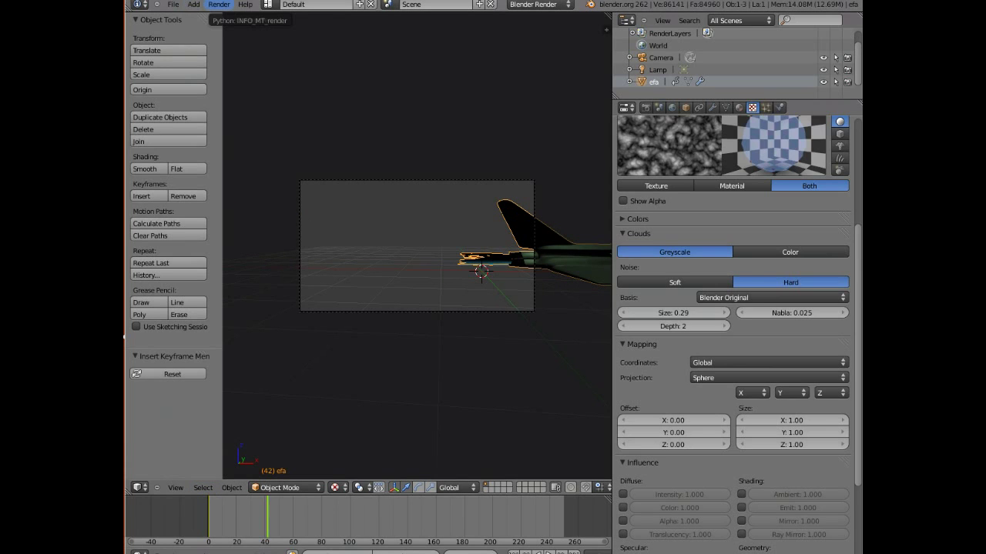
Step: Switch the viewport to the top view with the whole jet, the camera and the lamp in sight
left_click(219, 5)
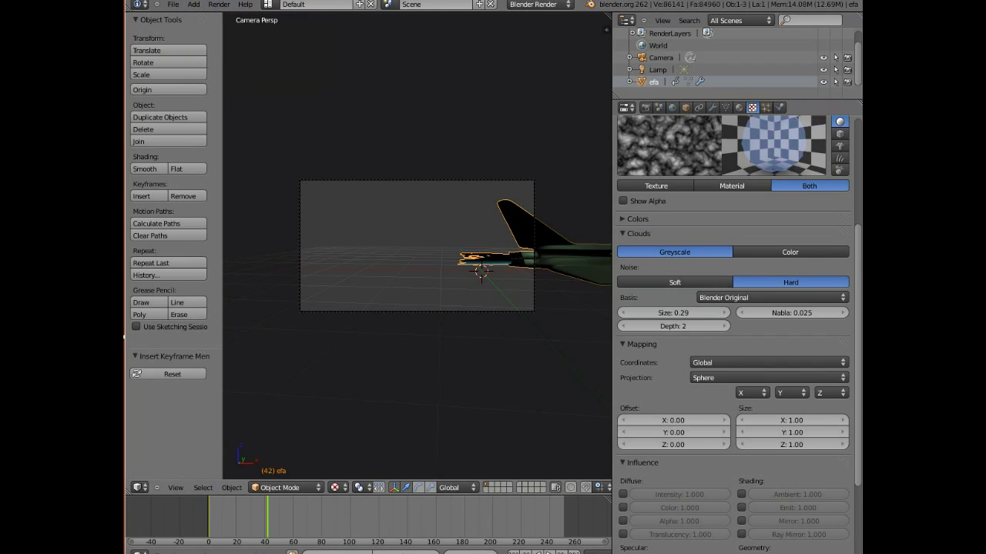
left_click(340, 147)
left_click(176, 487)
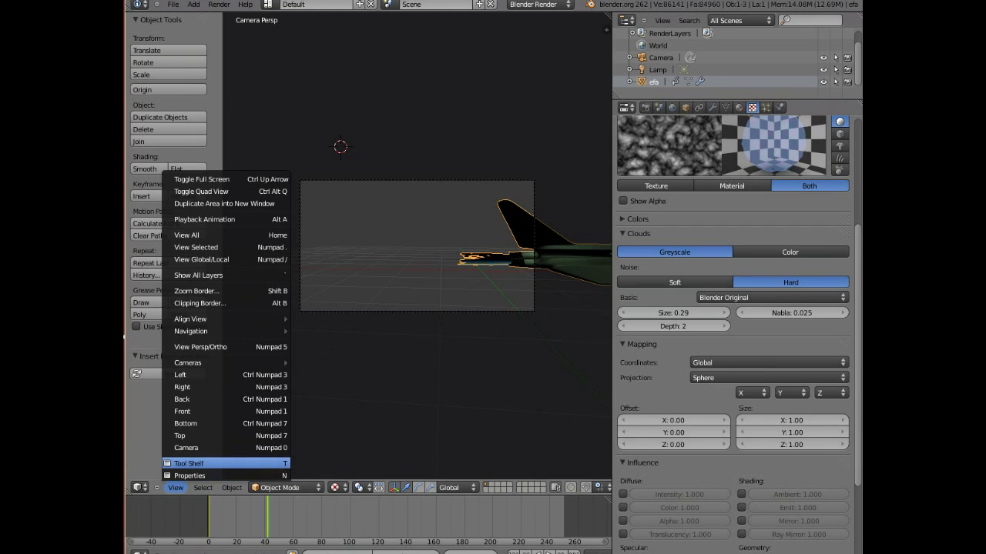
left_click(185, 436)
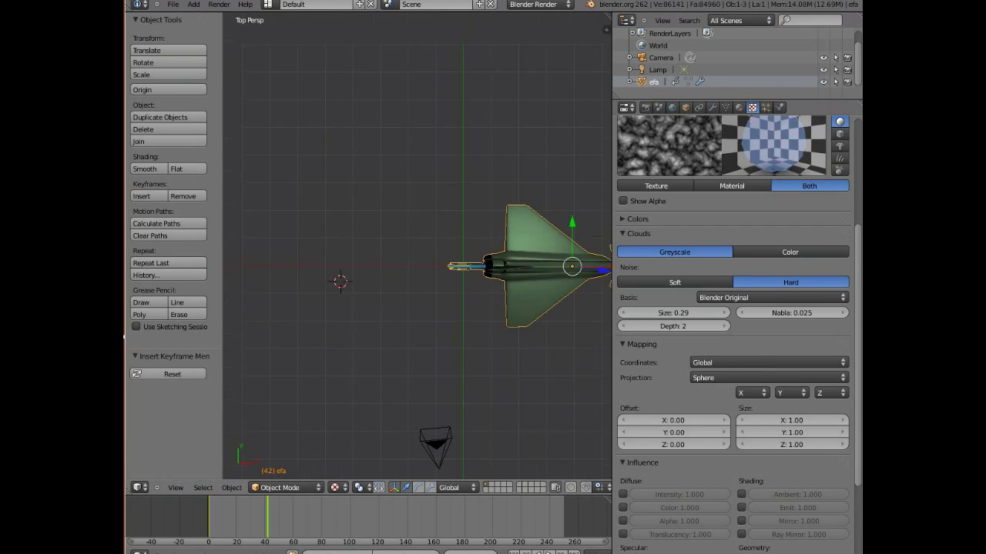
scroll(417, 247, "up", 5)
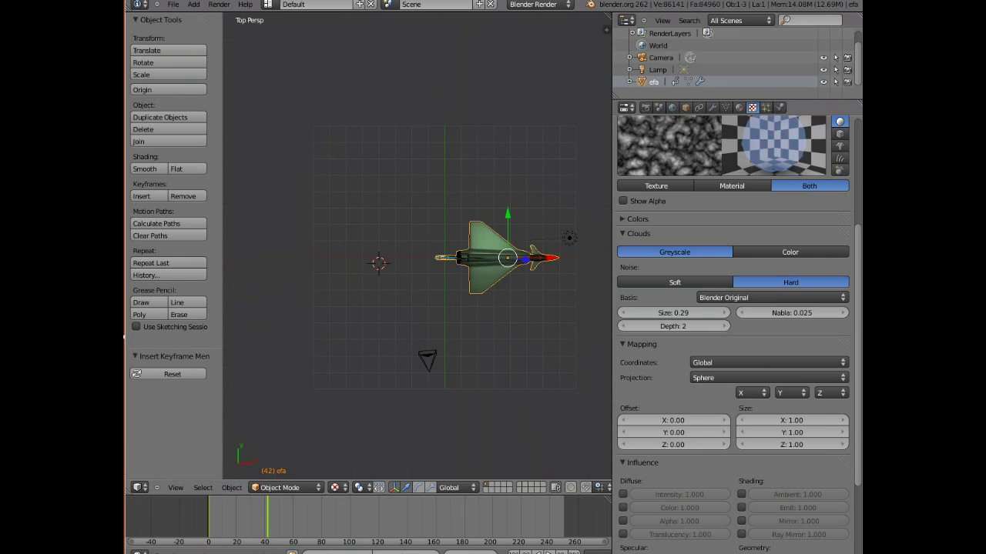
Step: Change the scene's lamp beside the jet's nose to the Hemi type
right_click(569, 238)
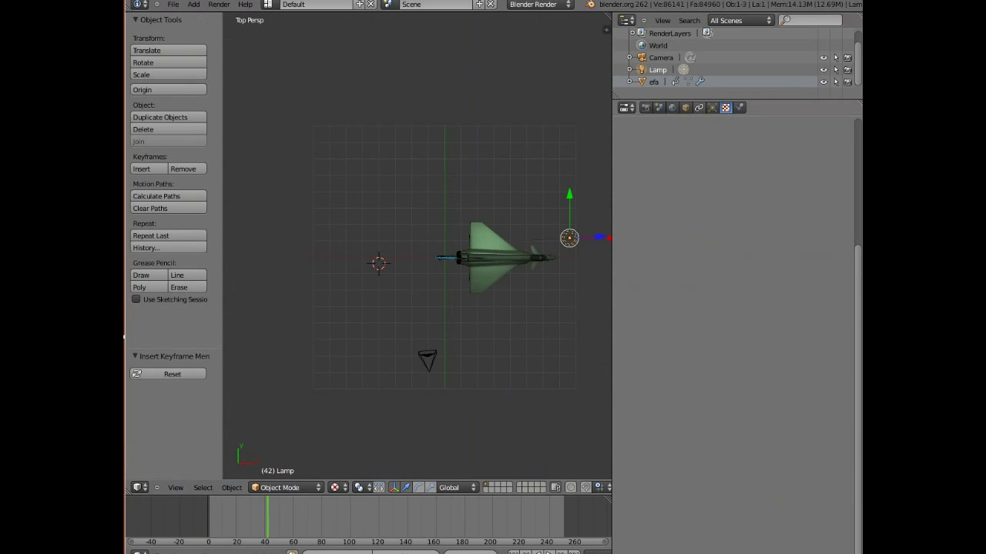
left_click(712, 107)
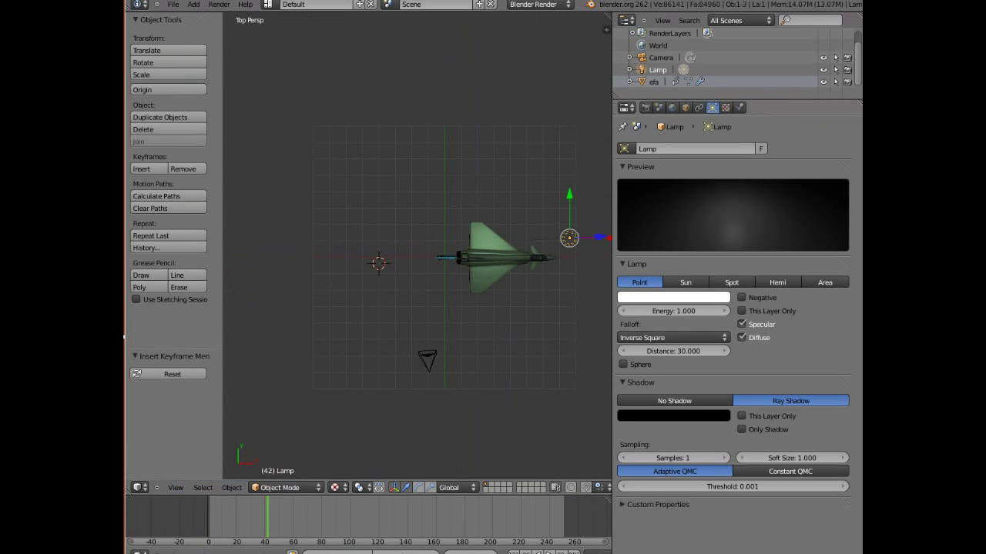
left_click(777, 283)
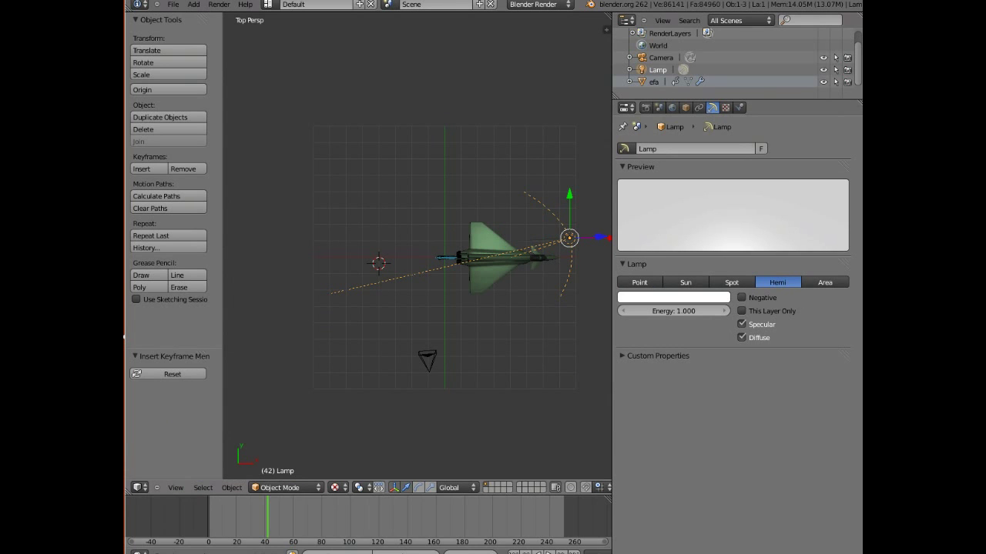
Step: Rotate the Hemi lamp by about -20° in an angled side view so it shines more steeply down onto the jet
middle_click_drag(416, 308, 377, 171)
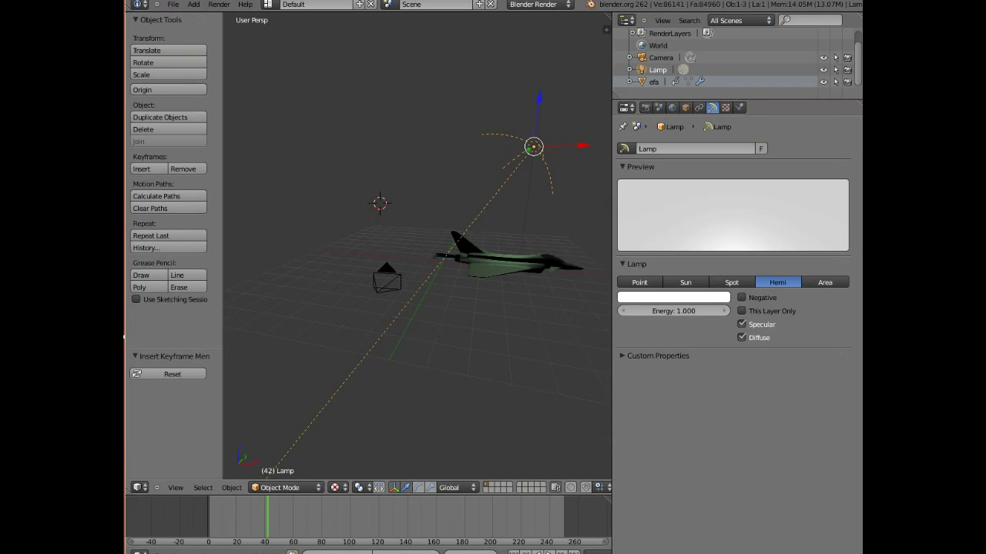
key("r")
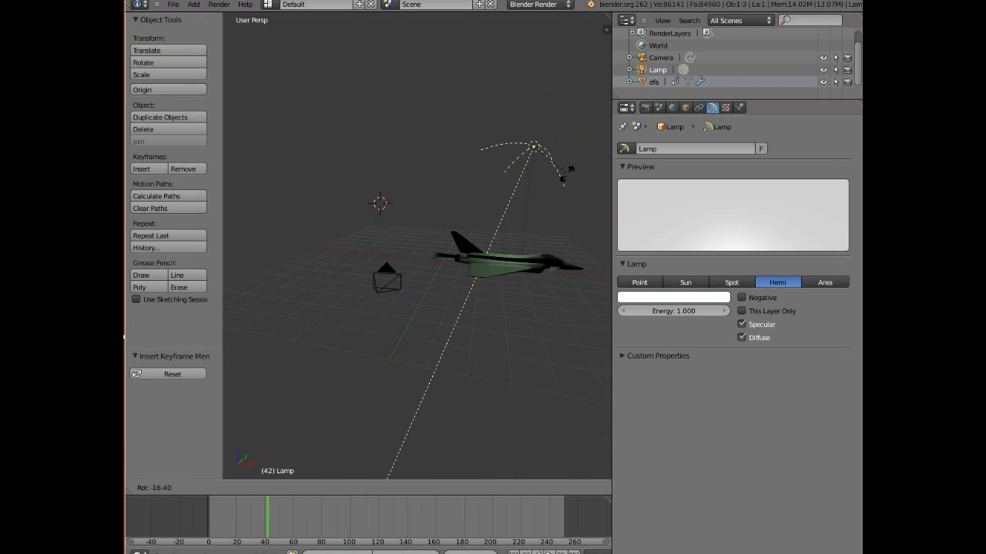
left_click(578, 173)
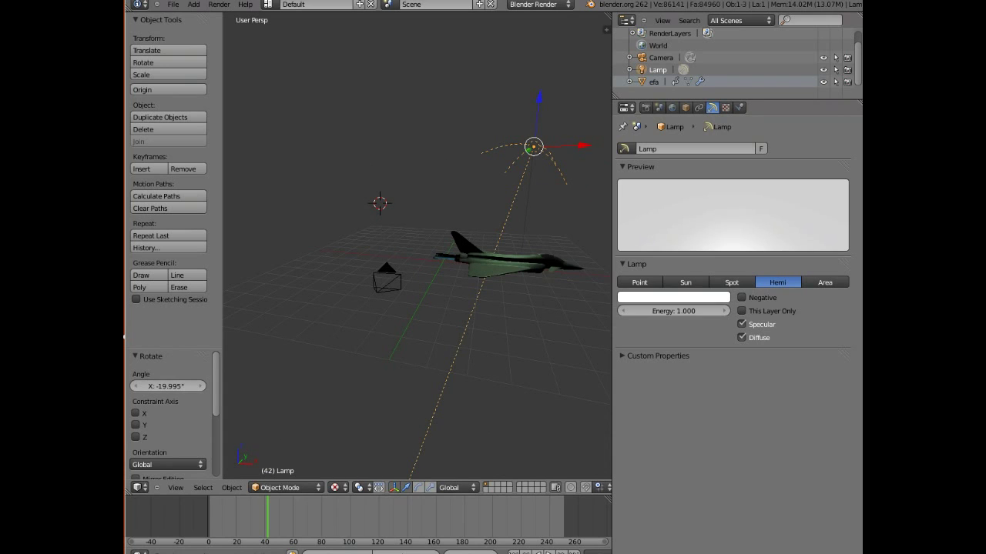
Step: Raise the lamp about 2.909 along Z and shift it about 1.880 along X
key("g")
key("z")
key("Return")
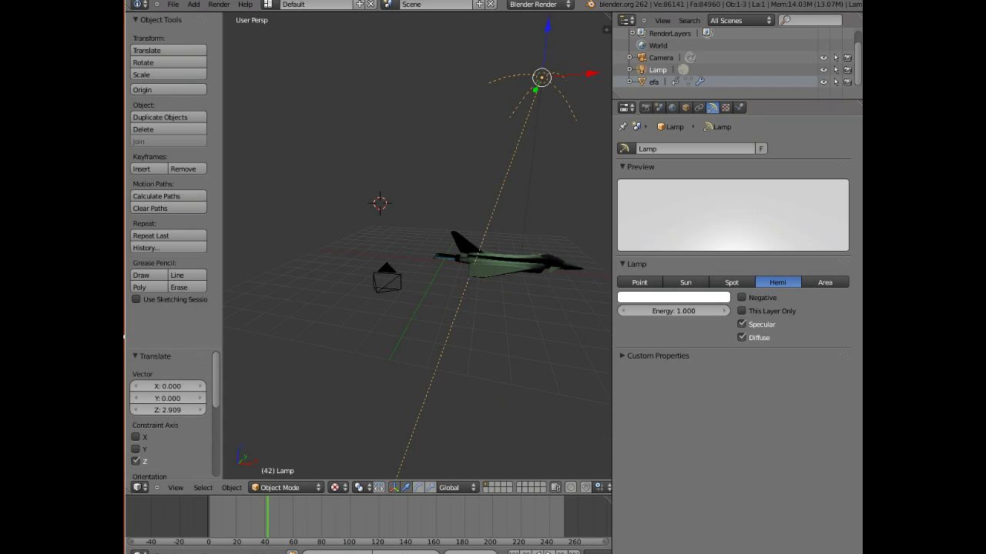
key("g")
key("x")
key("Return")
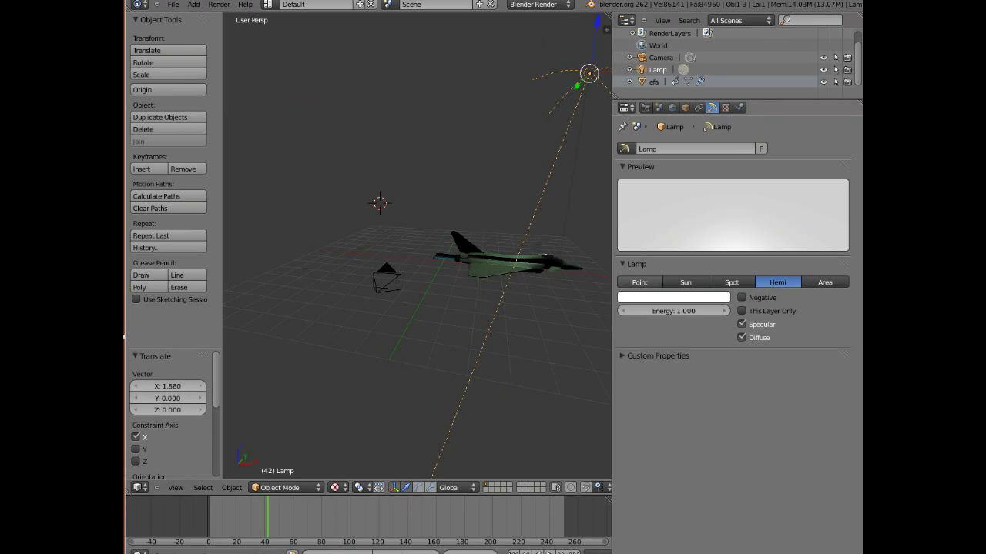
Step: Set the lamp's energy to 3
left_click(673, 310)
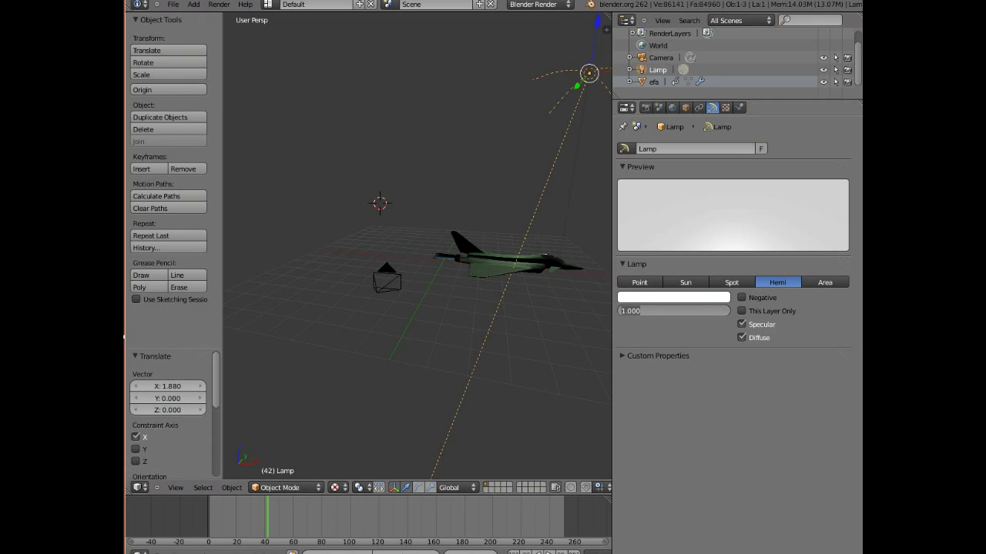
type("3")
key("Return")
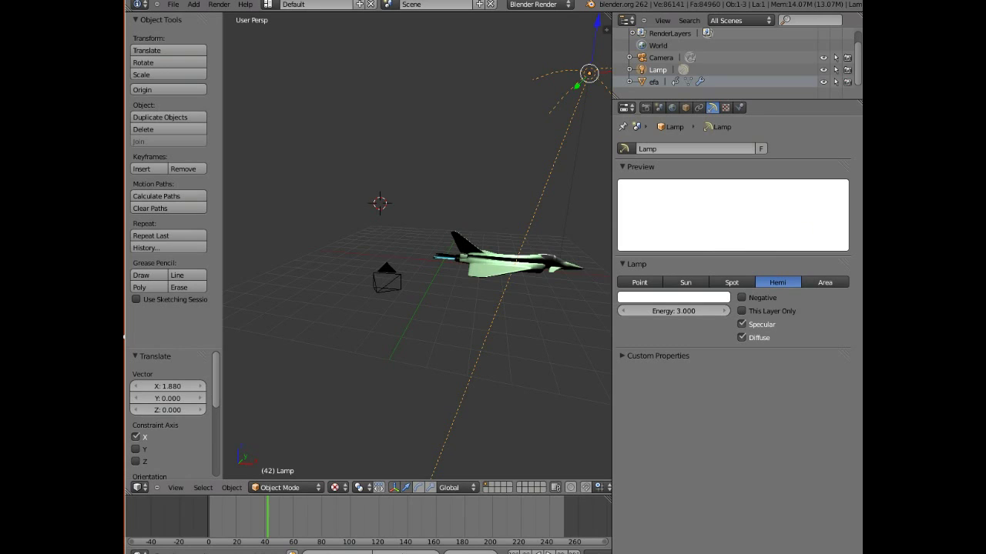
Step: Turn on Blend Sky for the world, with a bright pale-blue horizon colour and a deeper blue zenith colour
left_click(672, 108)
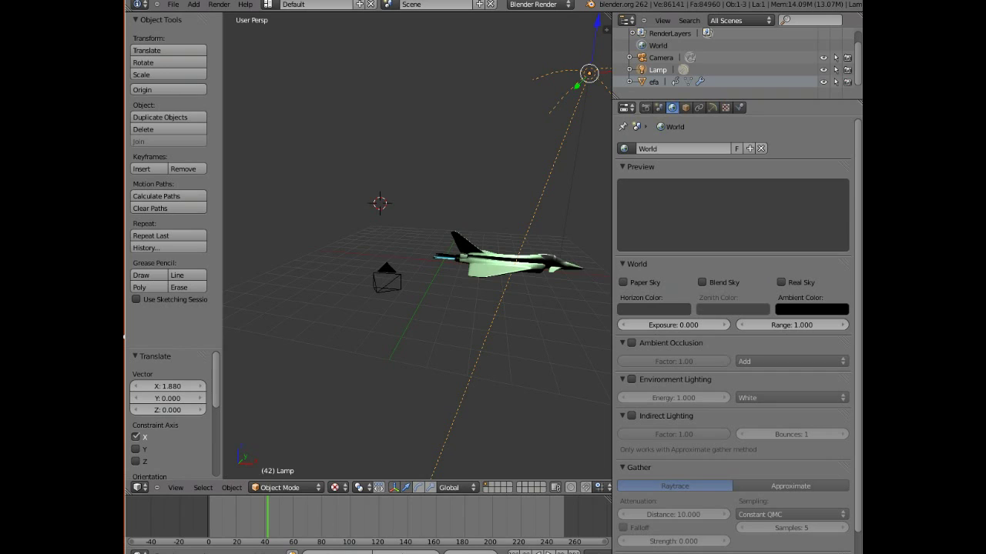
left_click(701, 282)
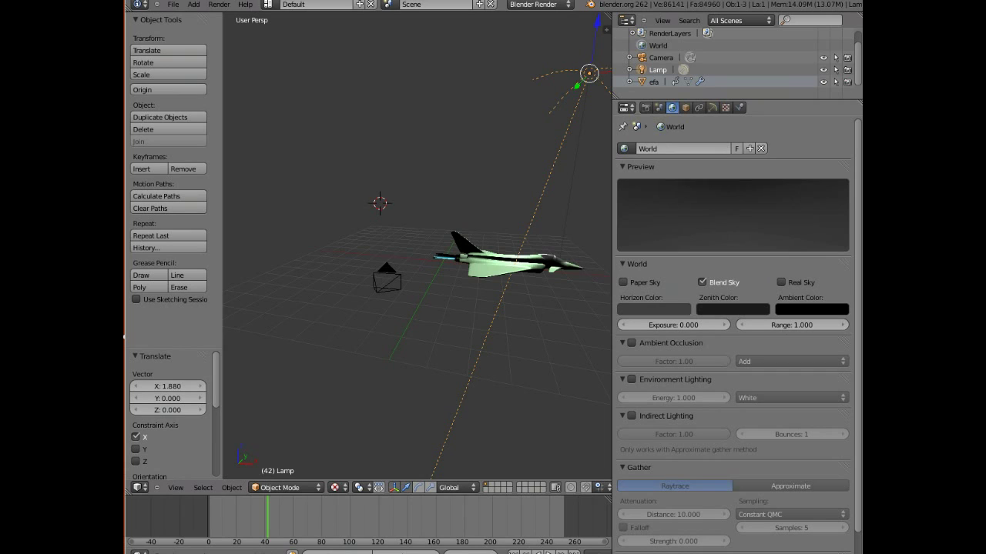
left_click(653, 309)
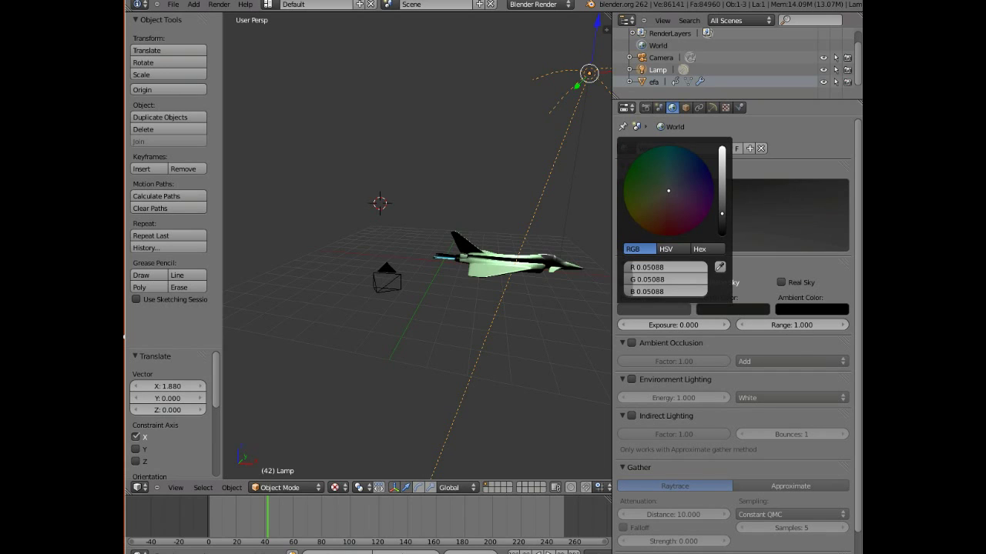
left_click_drag(669, 191, 668, 186)
left_click_drag(722, 213, 721, 147)
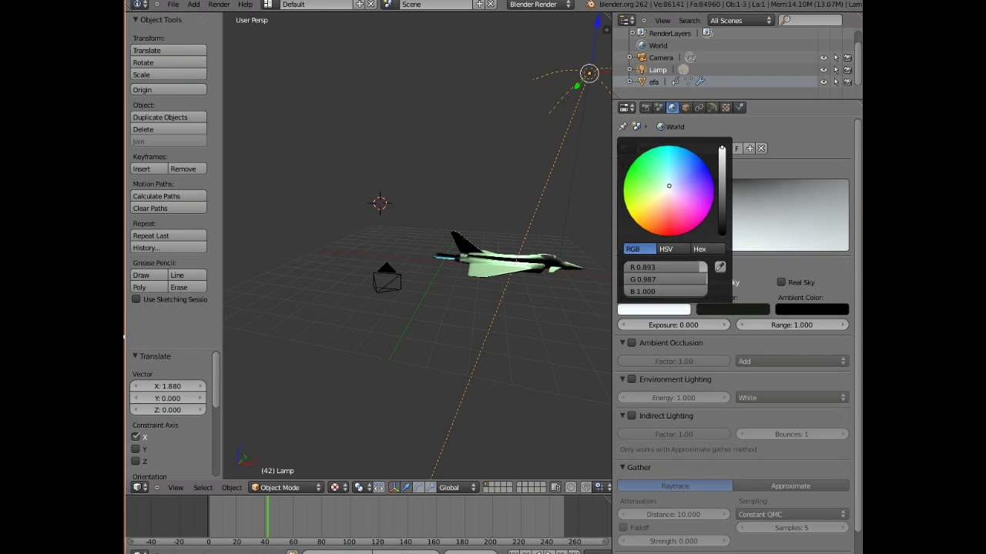
left_click_drag(668, 185, 674, 179)
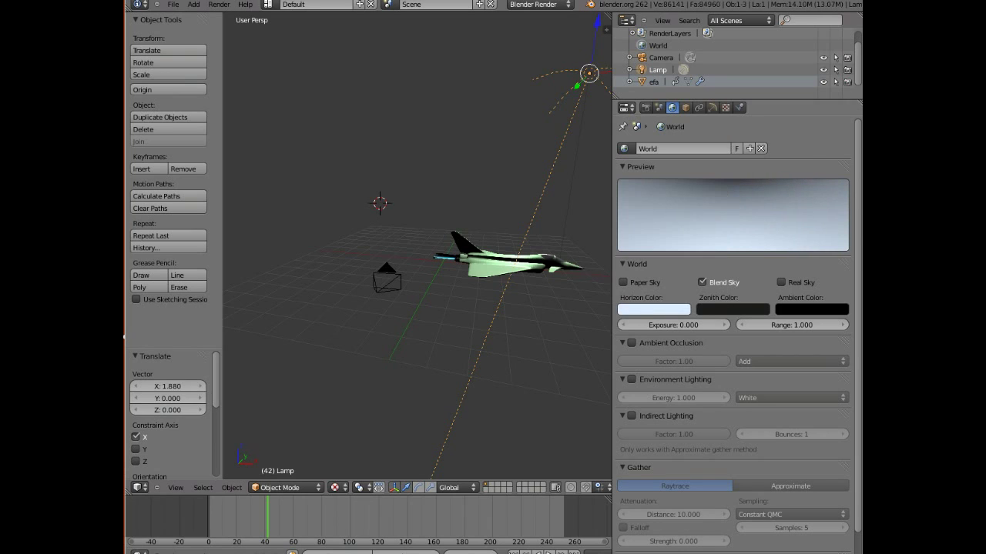
left_click(732, 309)
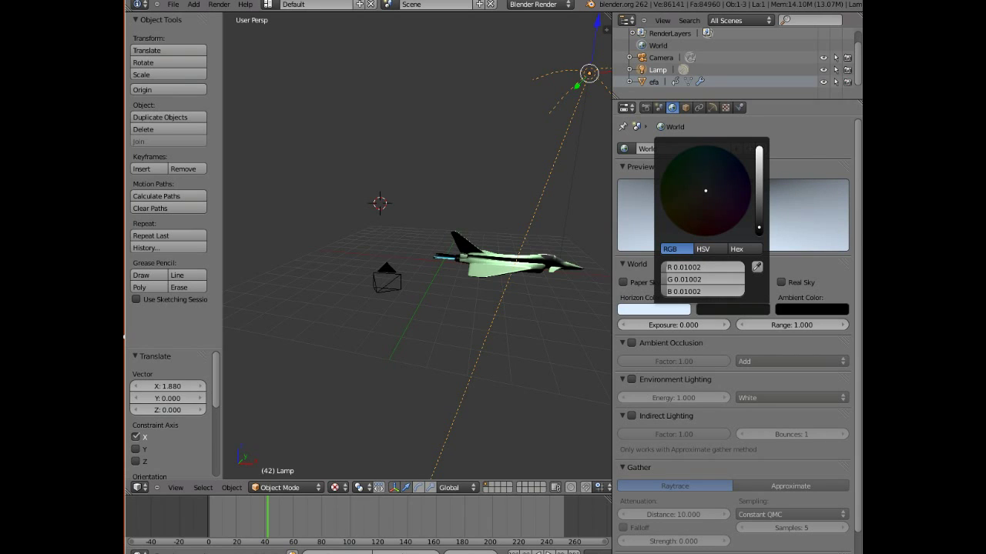
left_click_drag(758, 227, 729, 154)
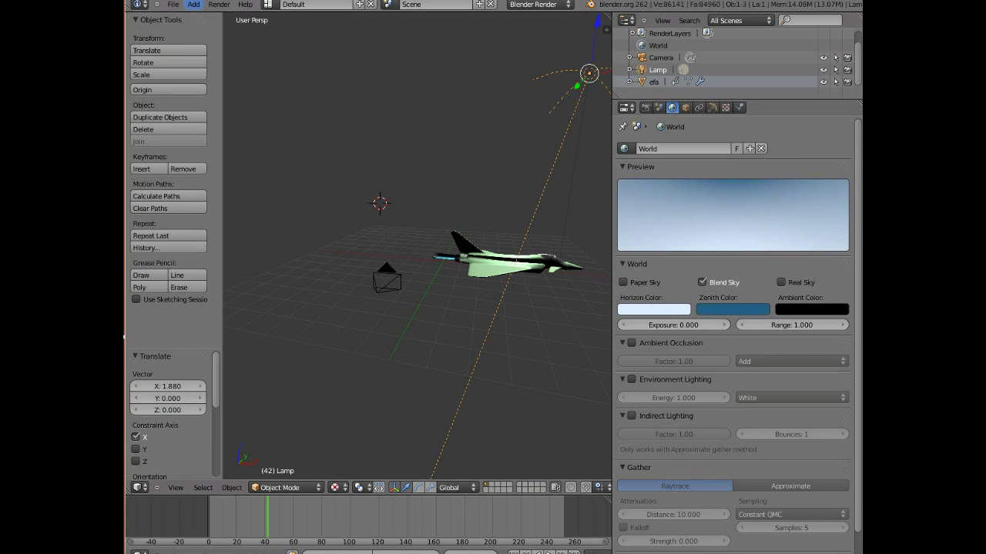
Step: Render a still of the current frame and check the sky, jet and flame in the whole image
left_click(219, 4)
left_click(231, 17)
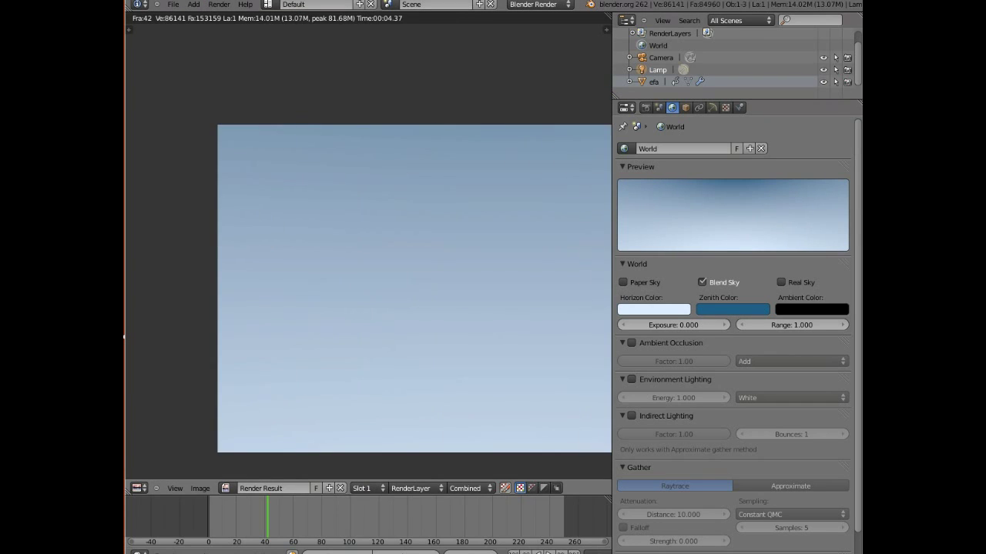
scroll(368, 247, "down", 3)
scroll(369, 243, "up", 1)
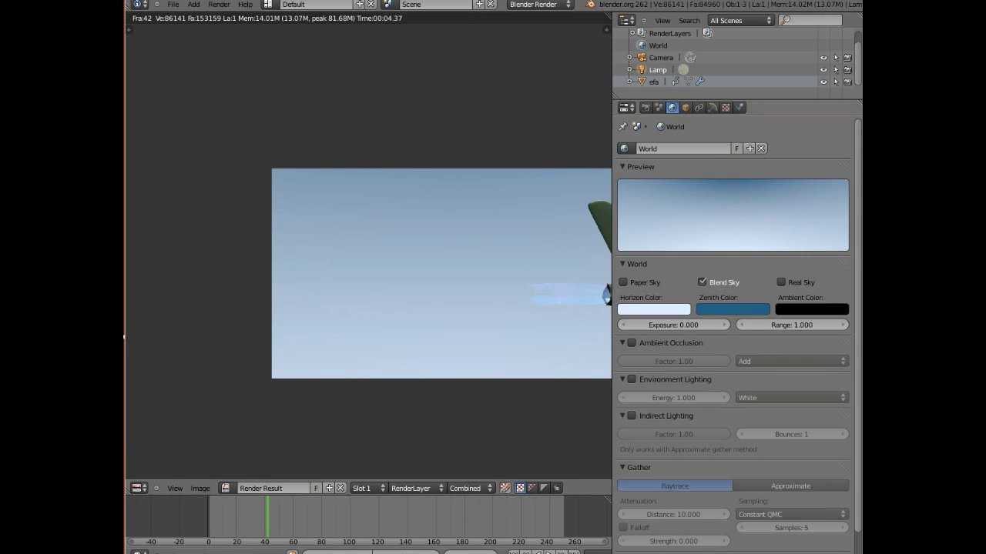
Step: Darken the world's horizon colour to a muted lavender blue and start rendering the animation
left_click(654, 309)
left_click_drag(674, 179, 680, 180)
left_click_drag(721, 148, 722, 170)
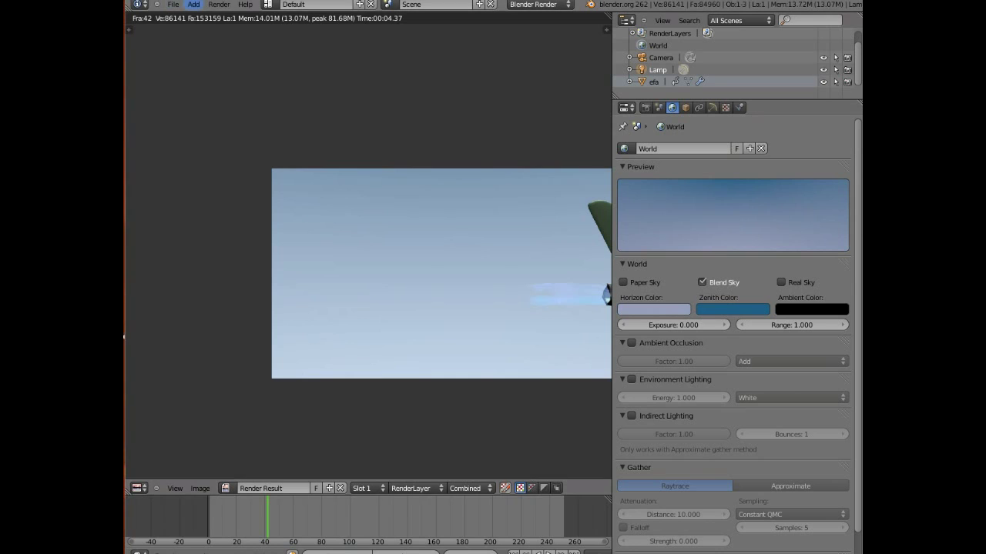
left_click(220, 4)
left_click(238, 29)
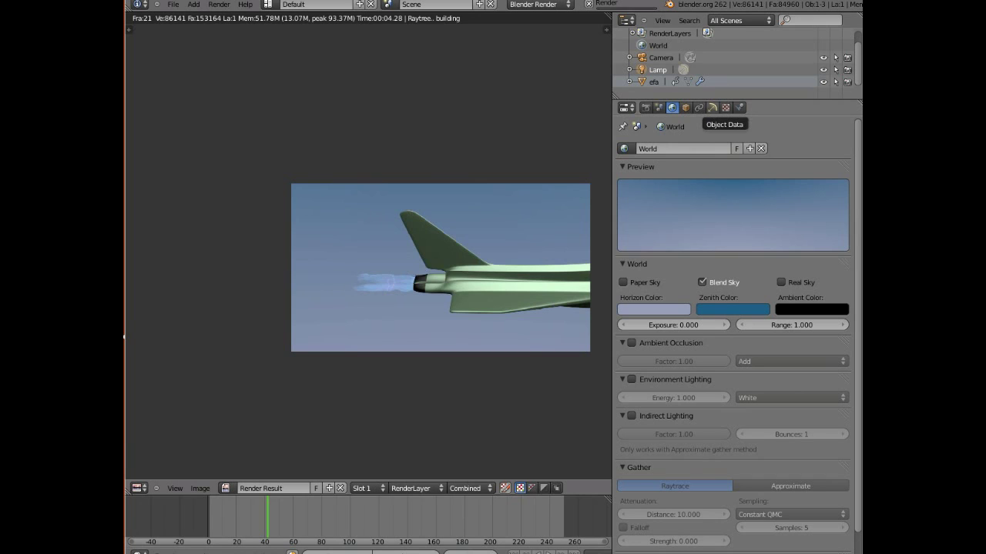
Step: Recolour the diffuse of the jet's flame material, trying a dusty pink and settling on a pale greyish blue
left_click(653, 81)
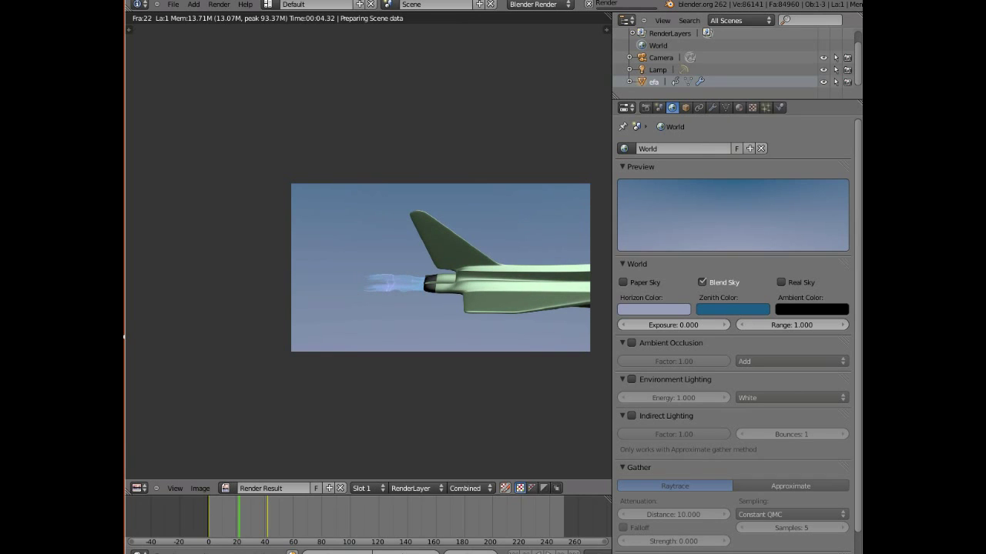
left_click(739, 107)
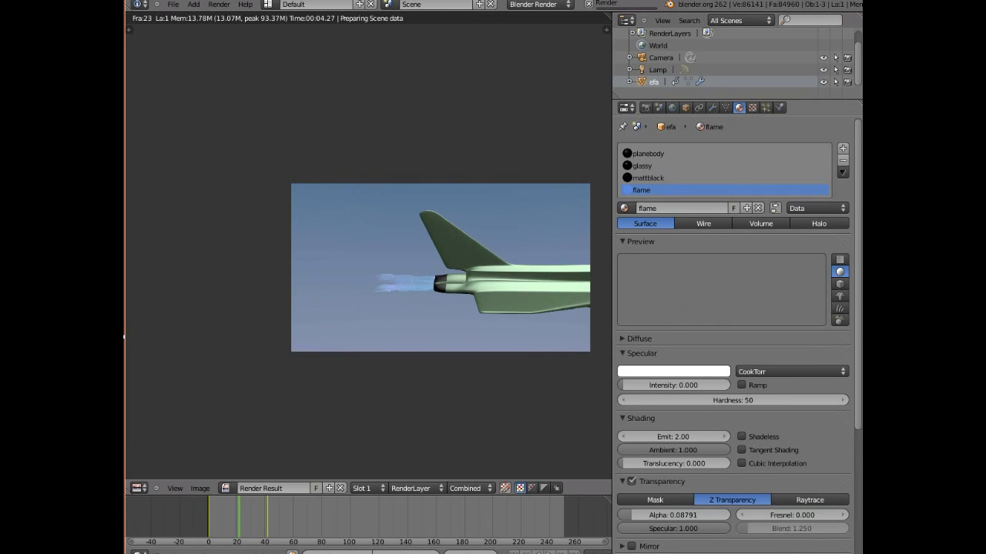
left_click(639, 339)
left_click(673, 357)
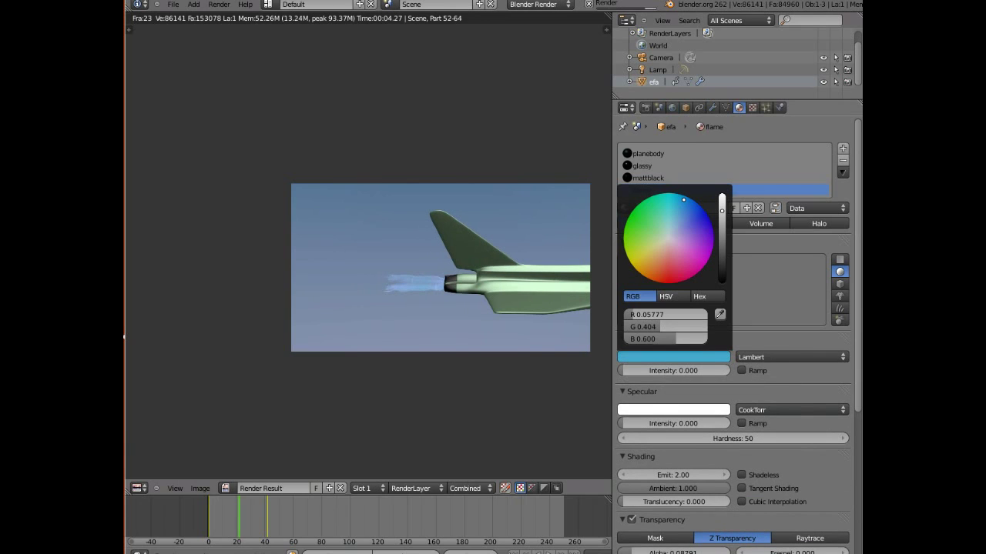
left_click(669, 263)
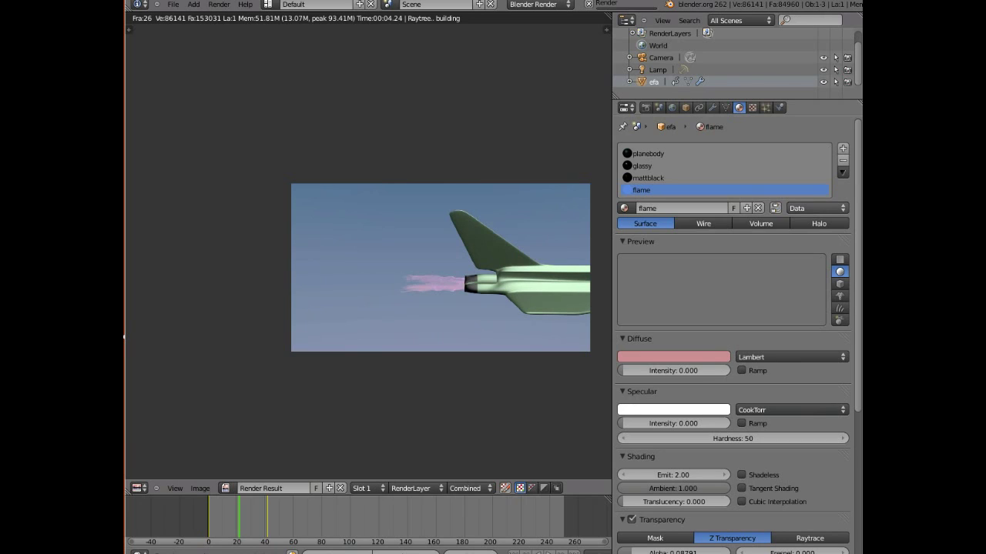
left_click(674, 357)
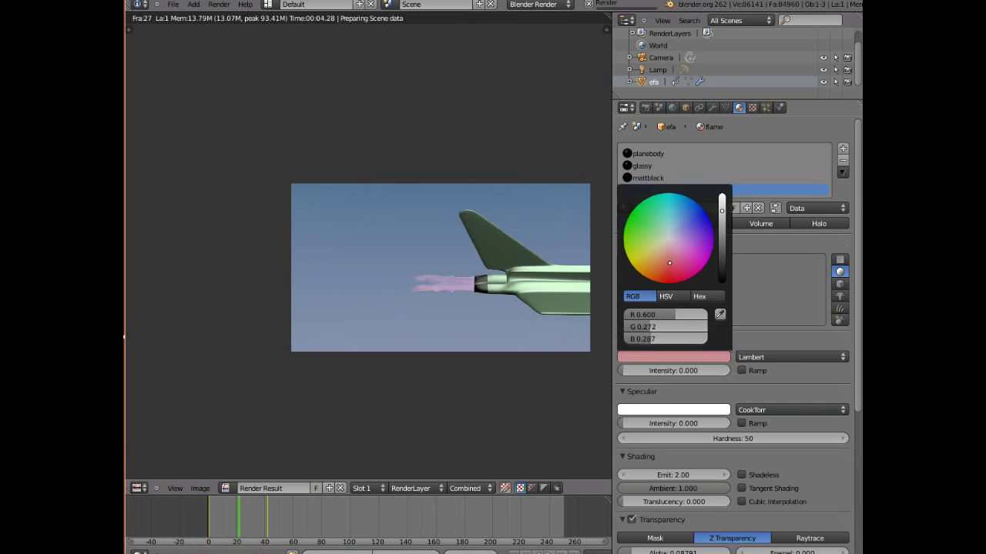
left_click(674, 221)
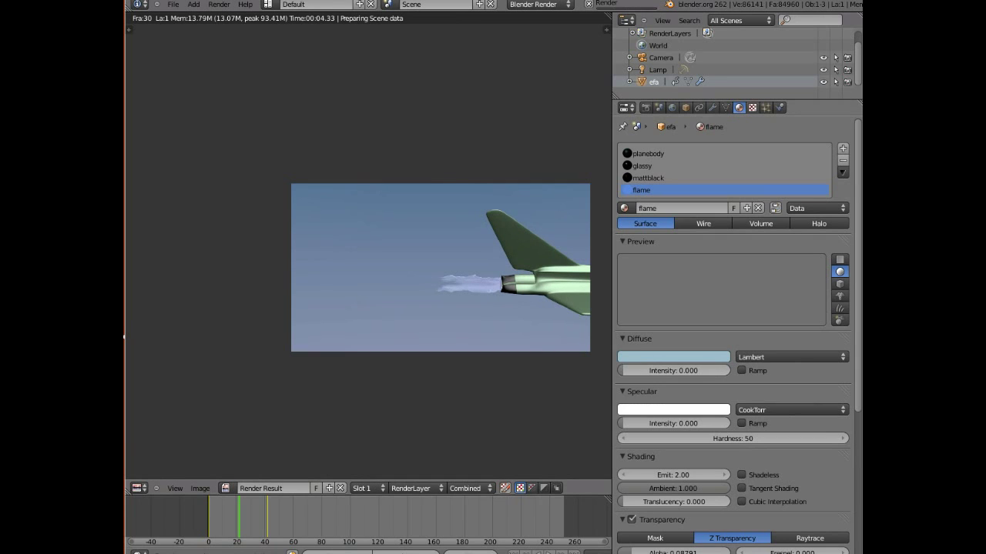
Step: Increase the Displace influence of the flame's Clouds texture to 0.941
left_click(752, 107)
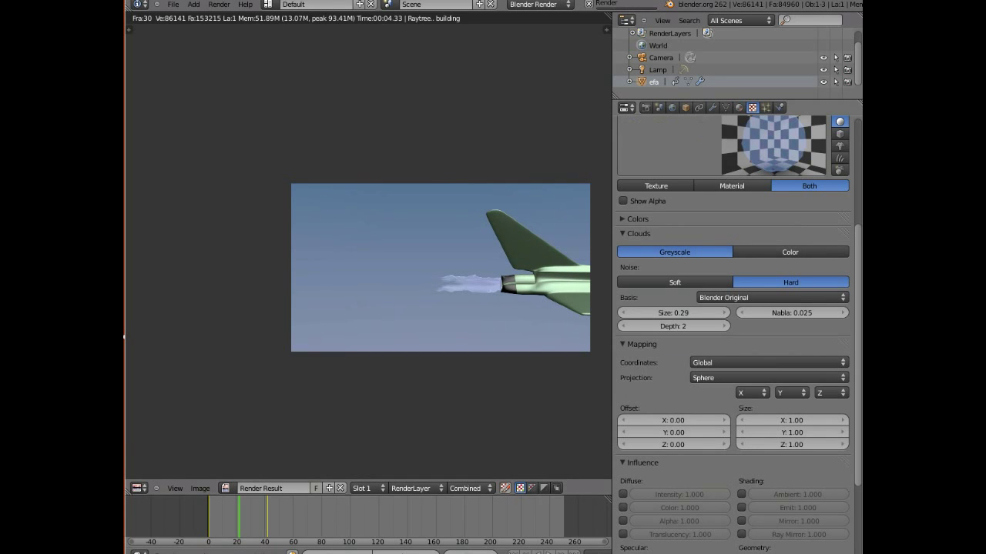
scroll(733, 323, "down", 5)
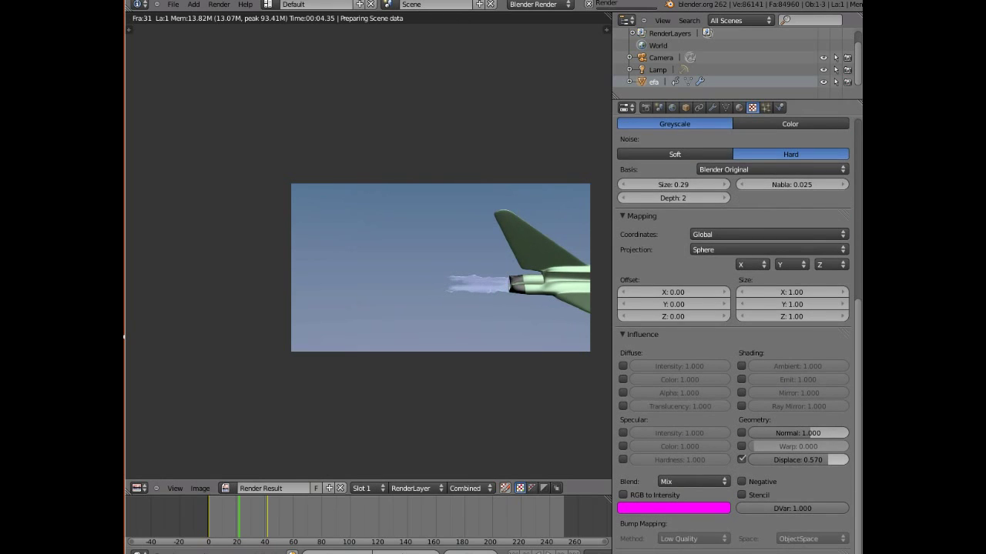
left_click_drag(828, 460, 847, 459)
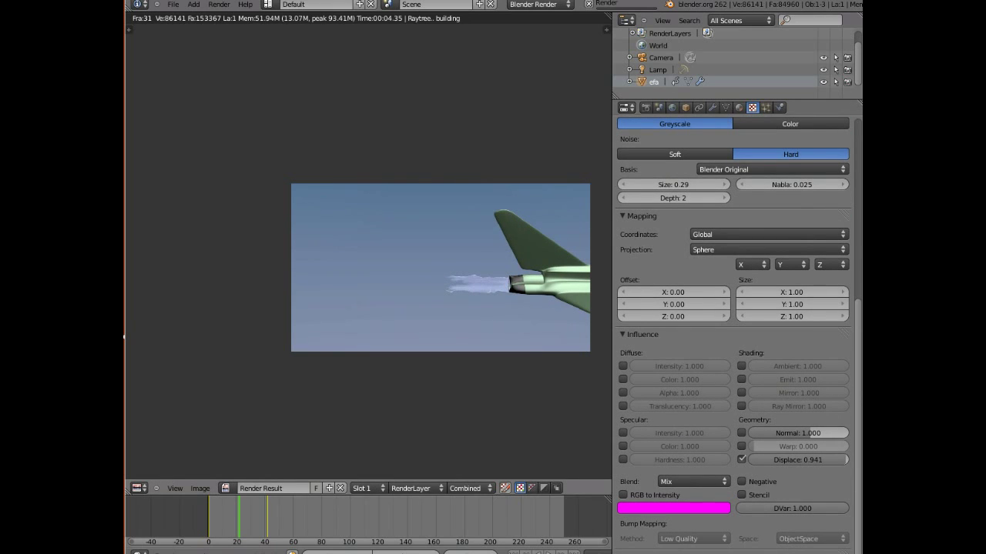